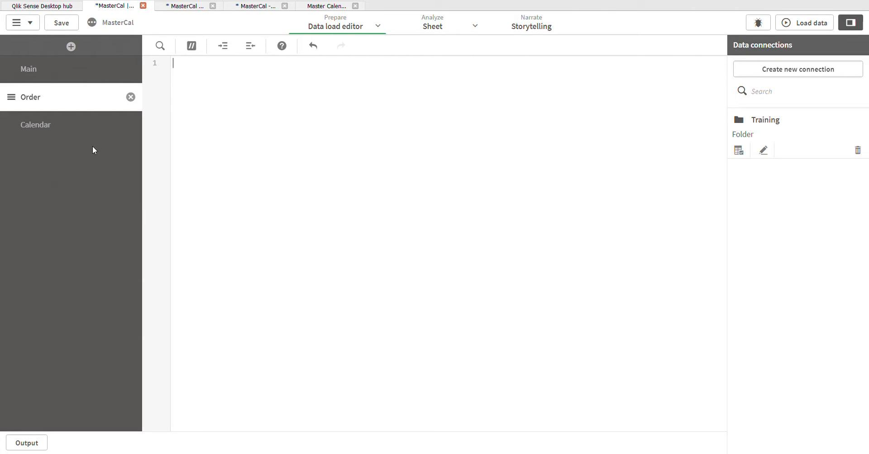
- Review the master calendar script in the Calendar section and compare it with the Order section
left_click(75, 131)
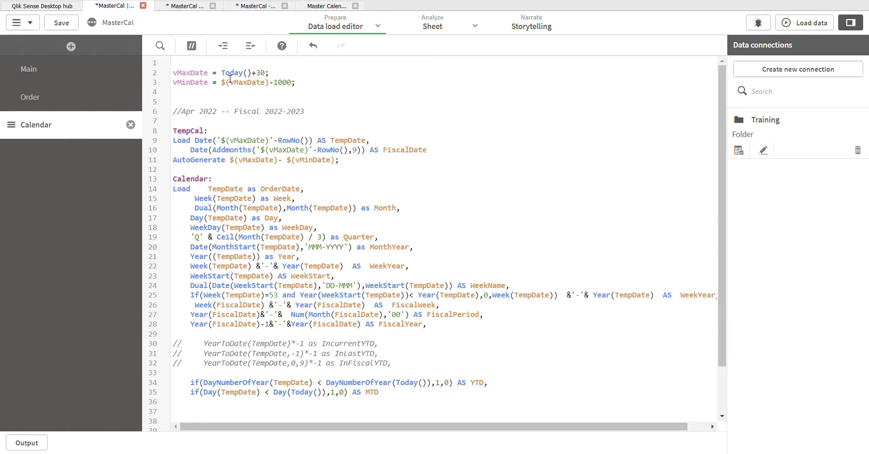
left_click(66, 104)
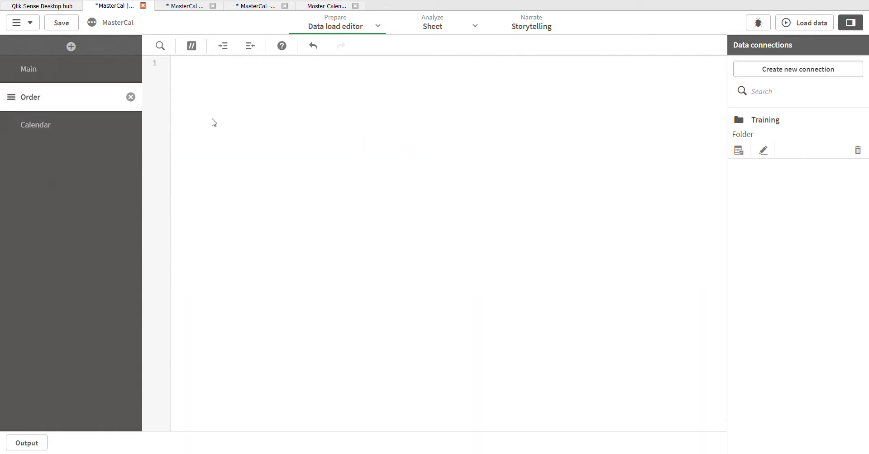
left_click(88, 127)
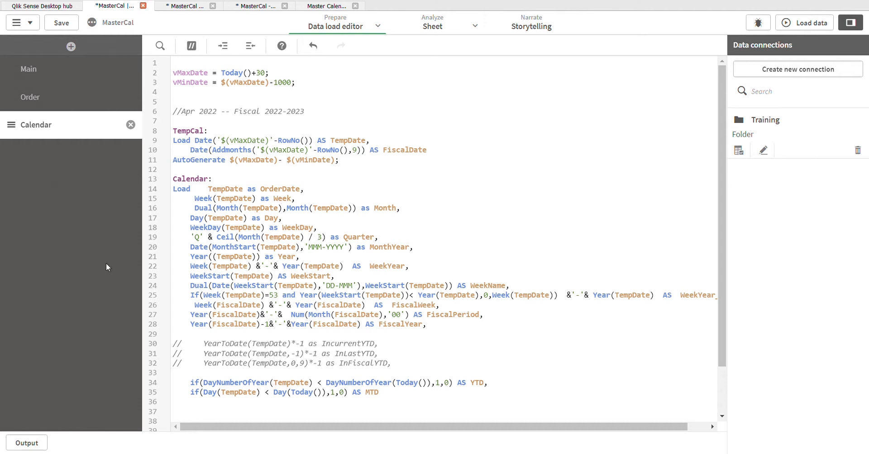
- Insert a load script for only the orders table of SalesData_MultiTabs.xlsx, from the Training folder, into the Order section
left_click(63, 108)
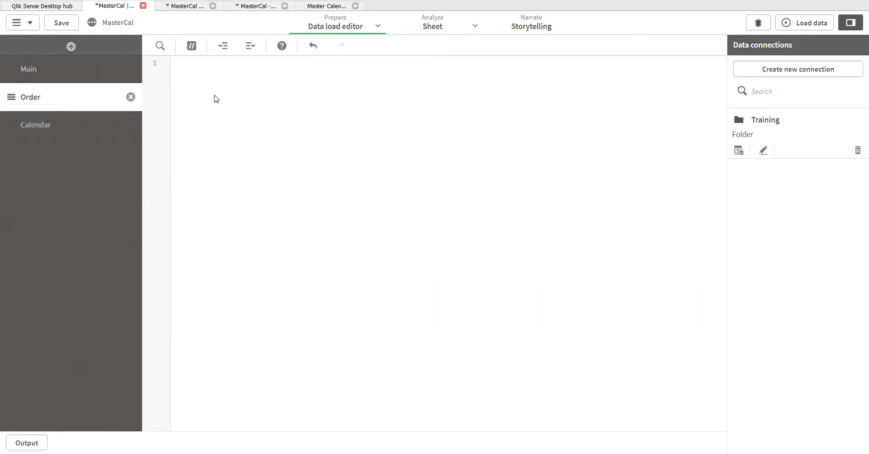
left_click(738, 150)
left_click(291, 221)
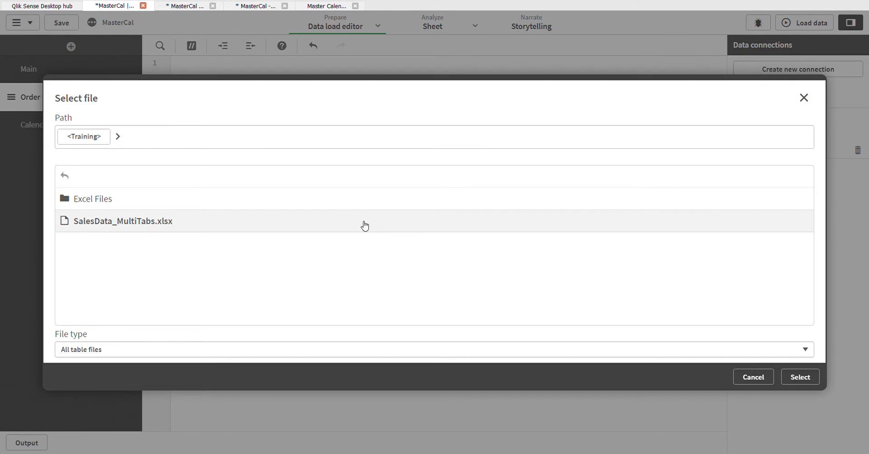
left_click(796, 377)
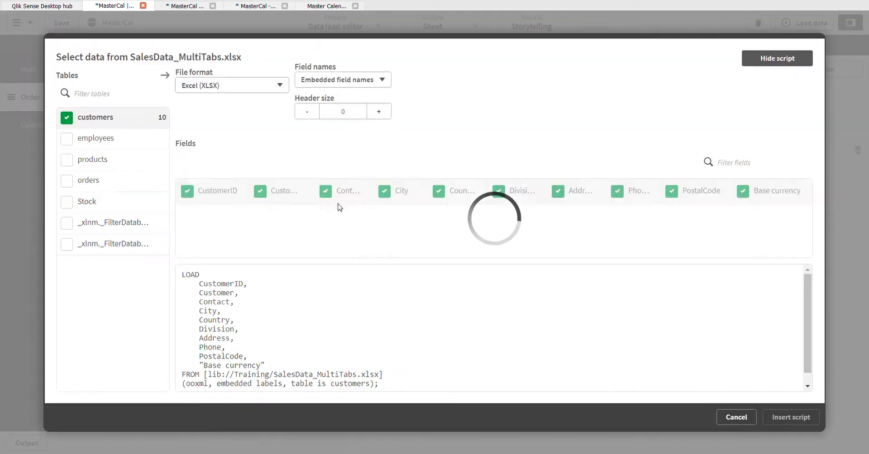
left_click(67, 118)
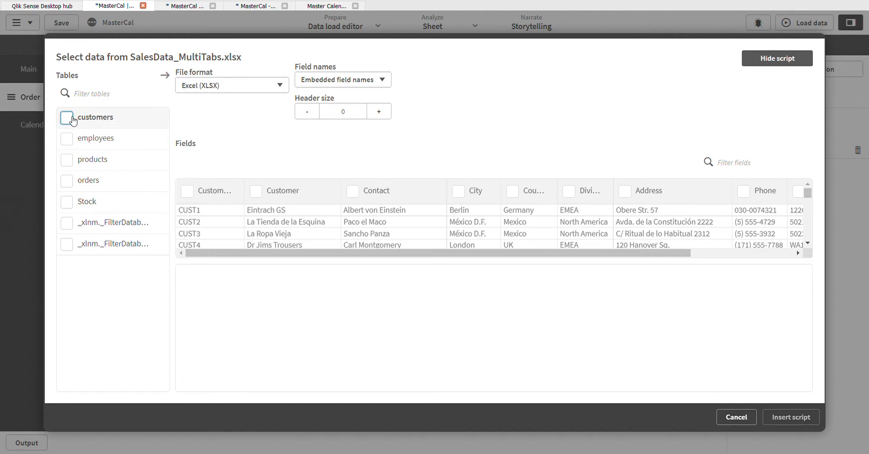
left_click(68, 180)
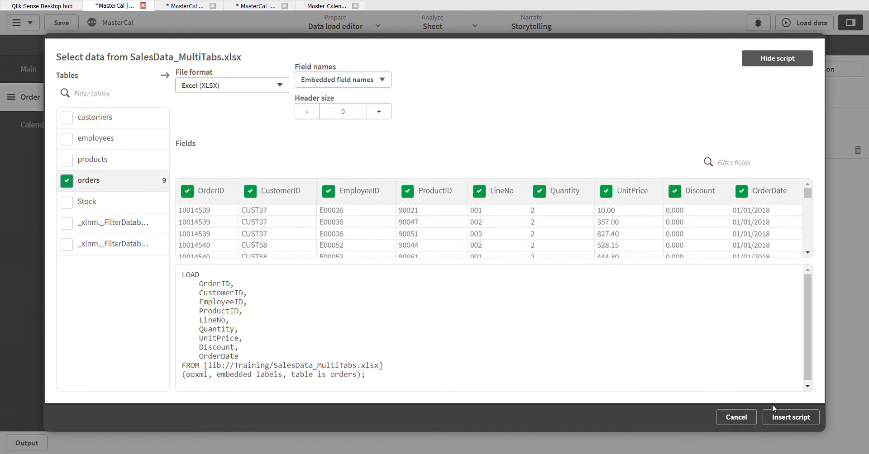
left_click(786, 418)
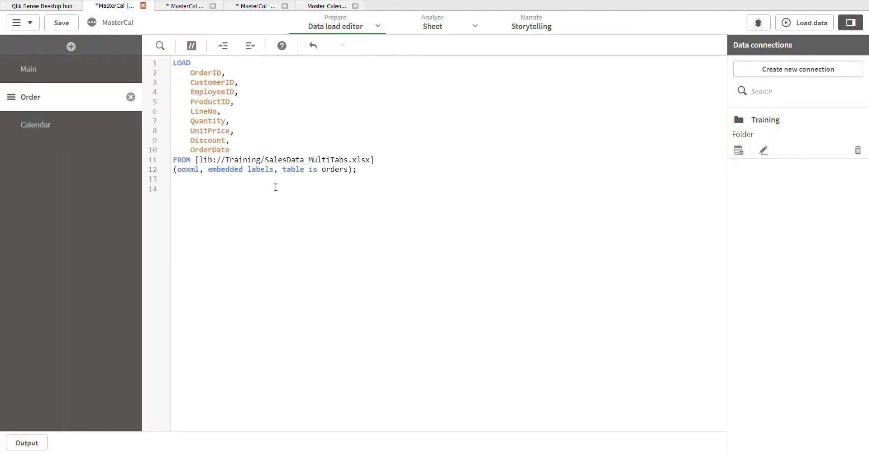
- Add "Exit Script;" below the orders load statement, run the data load and dismiss its progress report
left_click(220, 194)
type("Exit S")
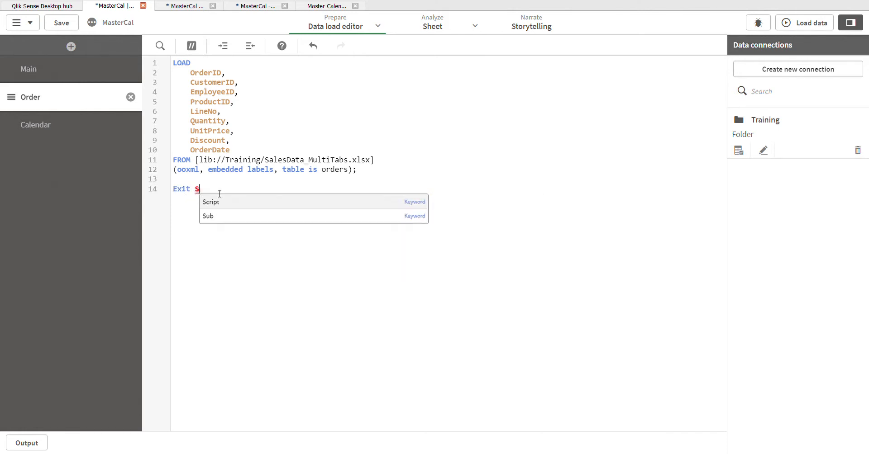
type("cript;")
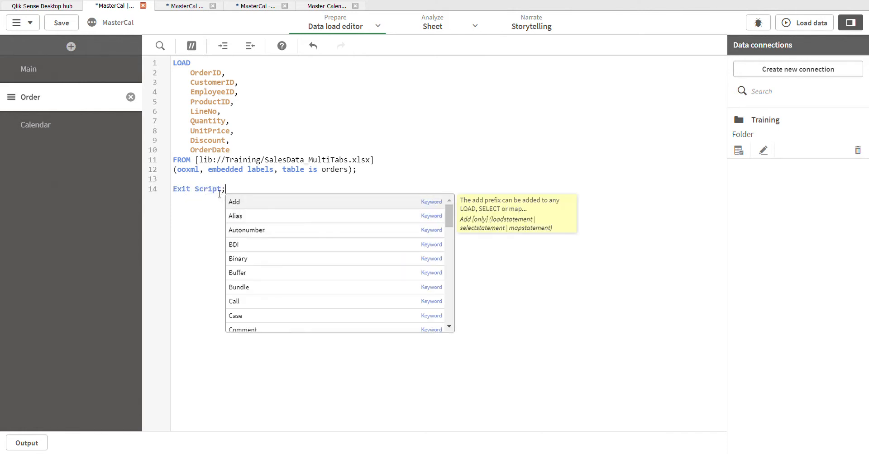
left_click(824, 25)
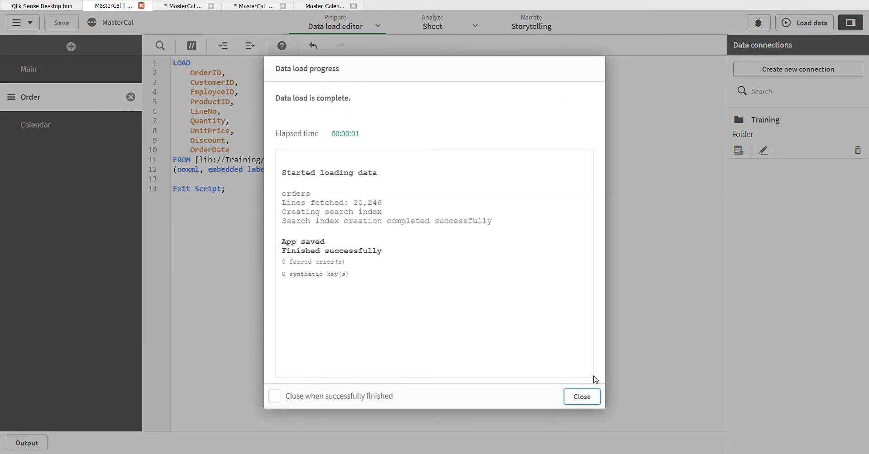
left_click(582, 396)
- Find the OrderDate field, place it as a filter pane below the table on My new sheet, and finish editing
left_click(260, 6)
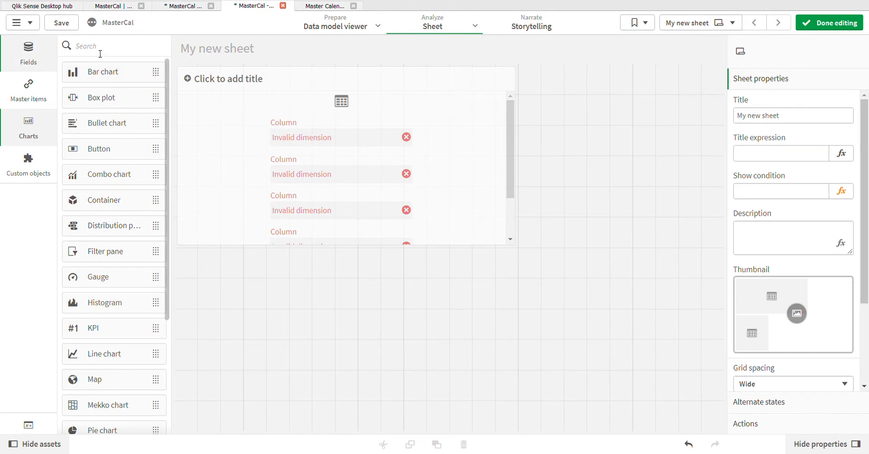
left_click(41, 54)
type("or")
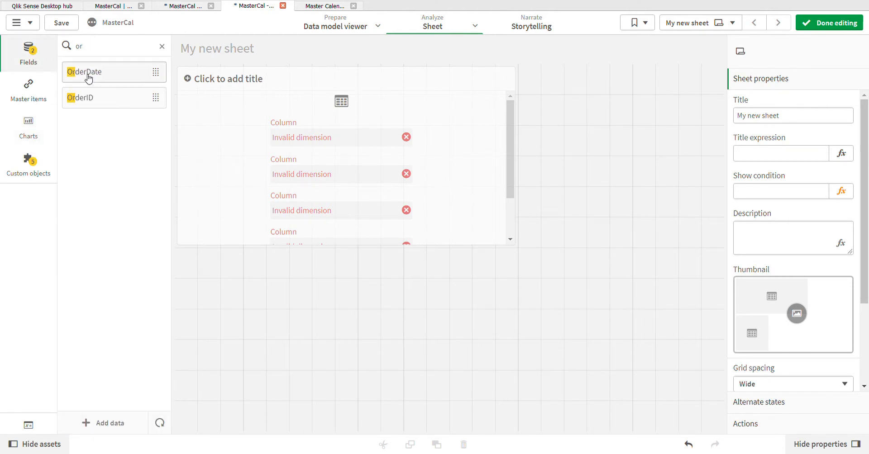
left_click_drag(88, 78, 279, 308)
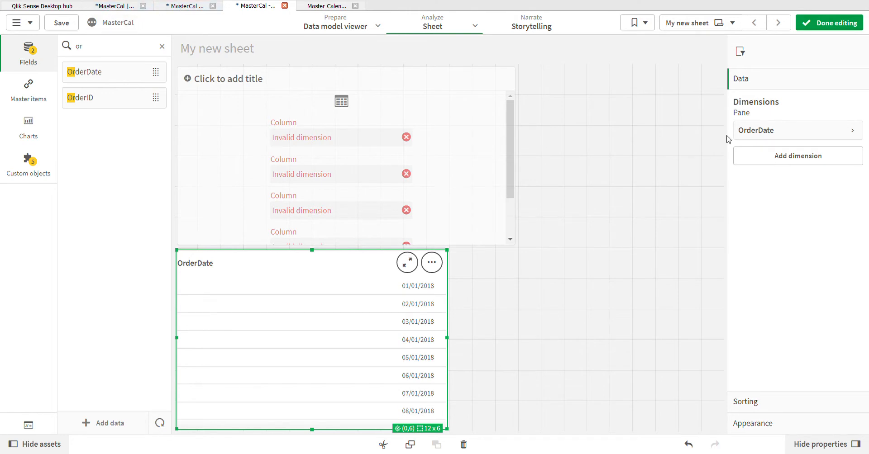
left_click(803, 28)
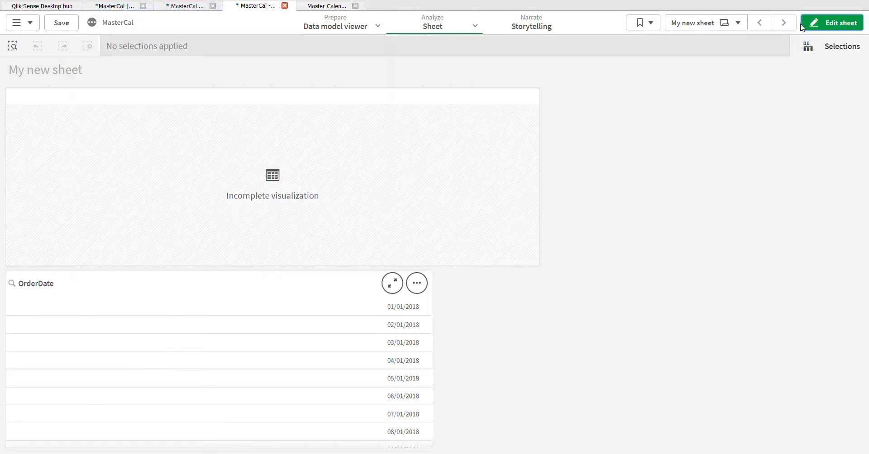
- Examine the OrderDate list from its first to its last date
left_click(429, 304)
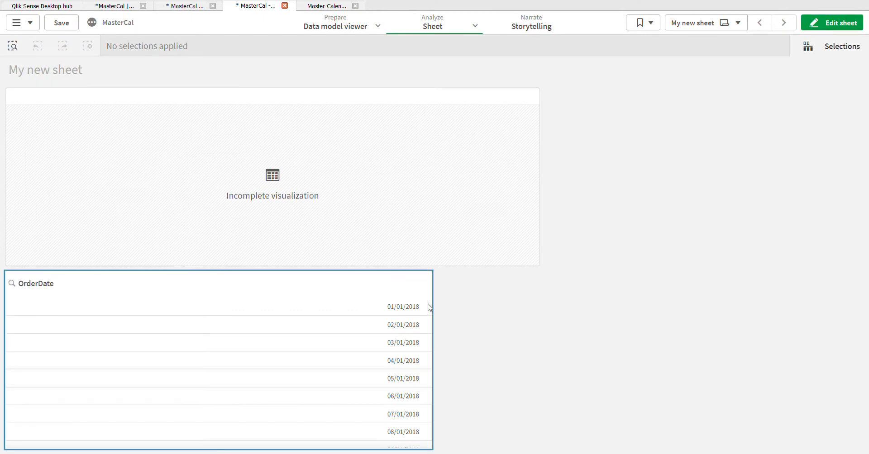
mouse_move(429, 308)
left_click_drag(429, 308, 442, 446)
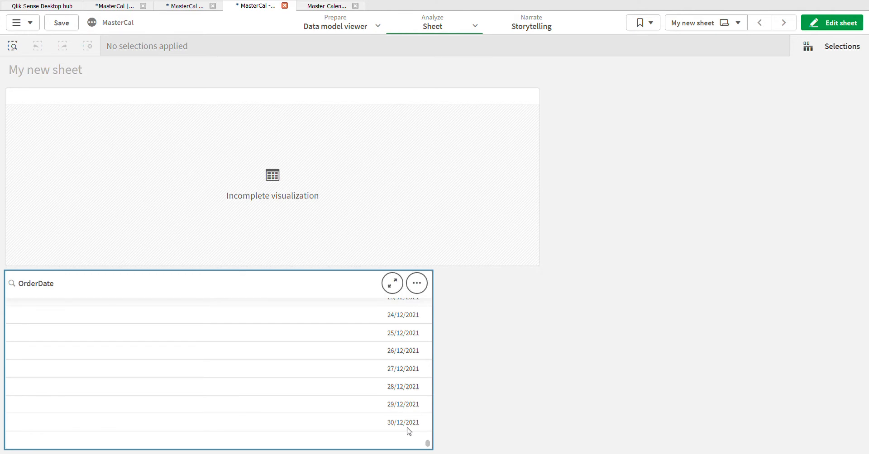
- Return to the data load editor and remove the "Exit Script;" statement from the Order section
left_click(115, 13)
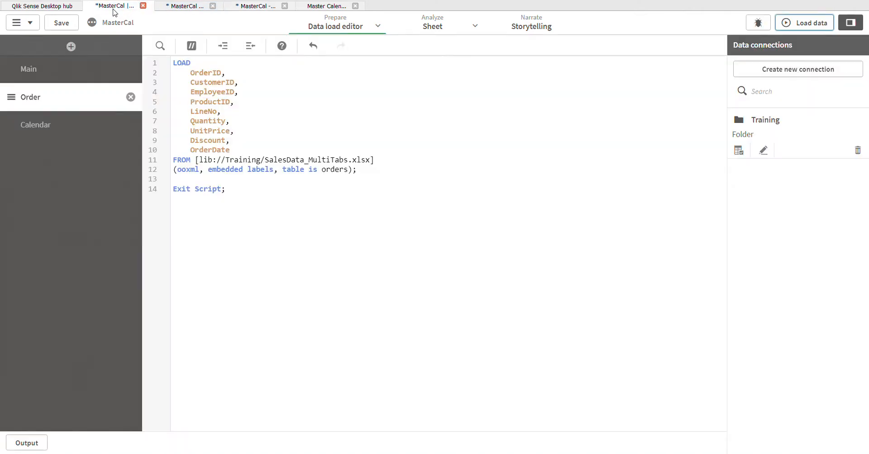
left_click(57, 131)
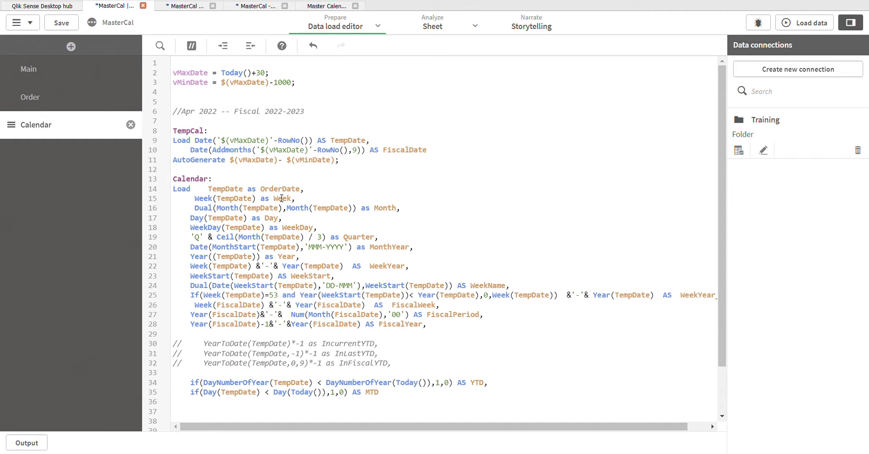
left_click(85, 94)
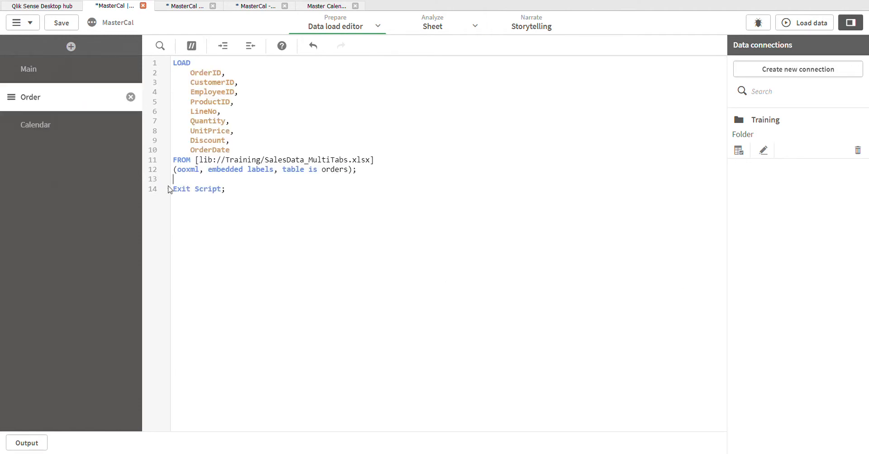
left_click_drag(176, 192, 242, 192)
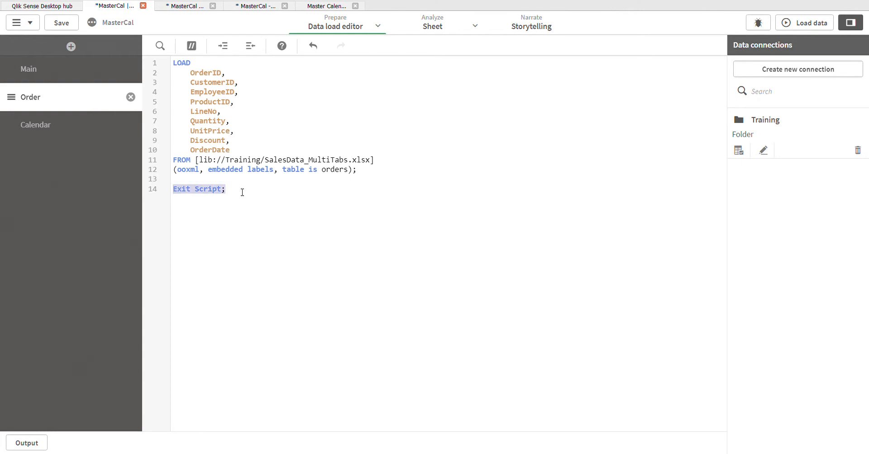
key("BackSpace")
- Insert a MinMaxDate load from resident orders, Peek-based vMaxDate and vMinDate assignments, and "Drop Table MinMaxDate;" at the top of the Calendar script
left_click(46, 76)
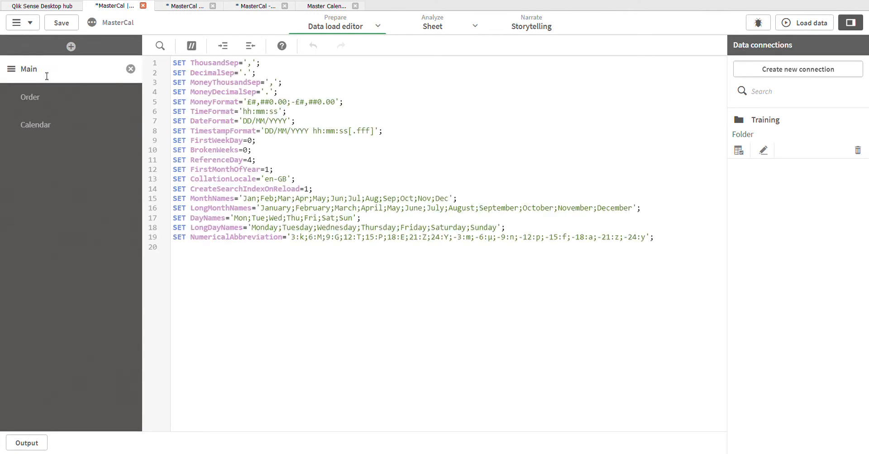
left_click(51, 133)
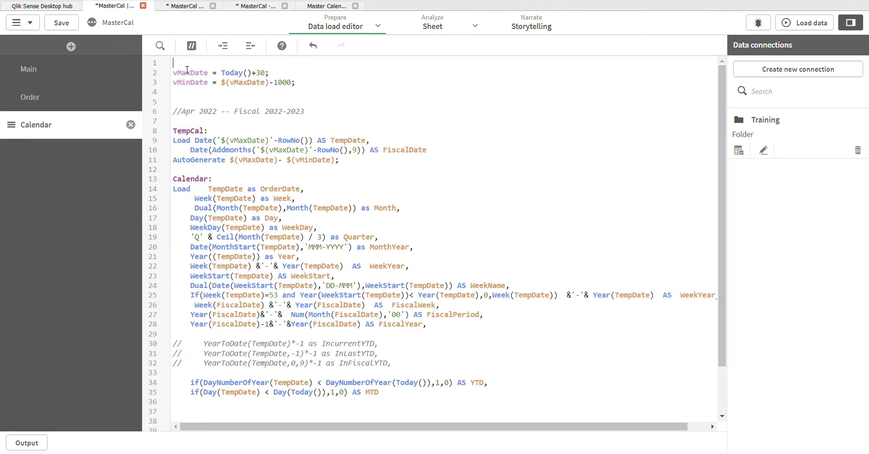
key("Return")
key("Return")
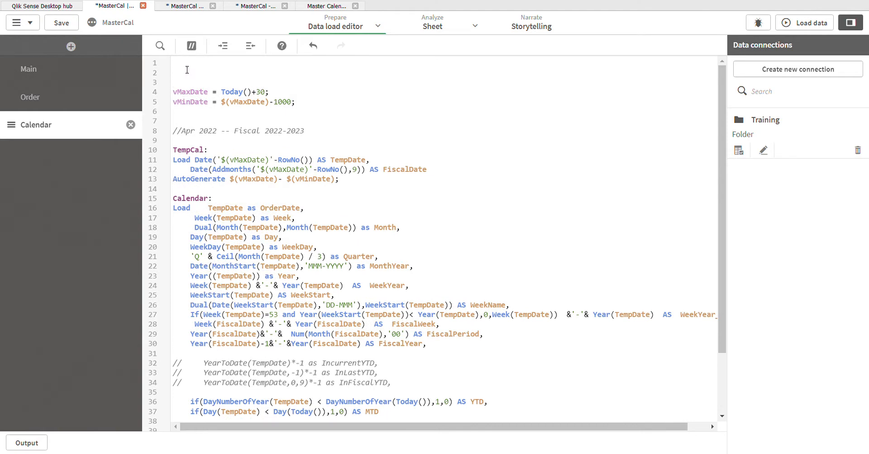
type("MinMaxDate: Load     Min(DATE(FLOOR(OrderDate))) as MinDate,     Max(DATE(FLOOR(OrderDate))) as MaxDate Resident orders;  Let vMaxDate = Num(Peek('MaxDate', 0, 'MinMaxDate')) ; Let vMinDate = Num(Peek('MinDate', 0, 'MinMaxDate'));  Drop Table MinMaxDate;")
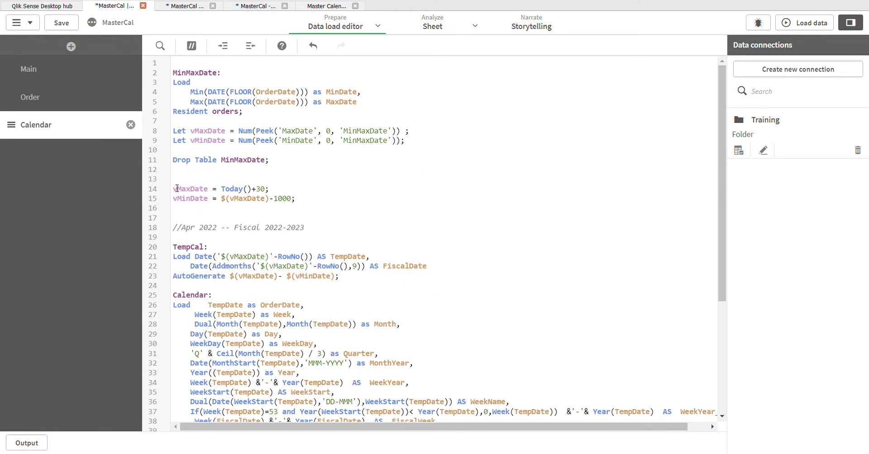
- Comment out the vMaxDate = Today()+30 and vMinDate = $(vMaxDate)-1000 lines
left_click_drag(178, 188, 296, 216)
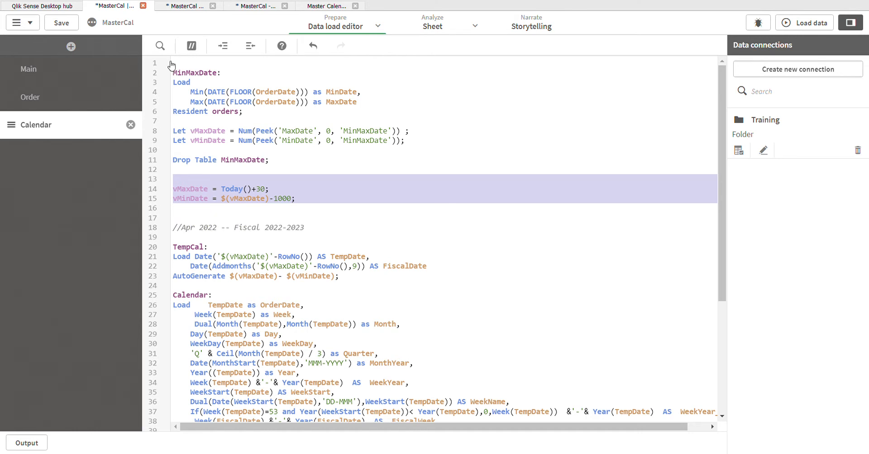
left_click(192, 46)
left_click(265, 133)
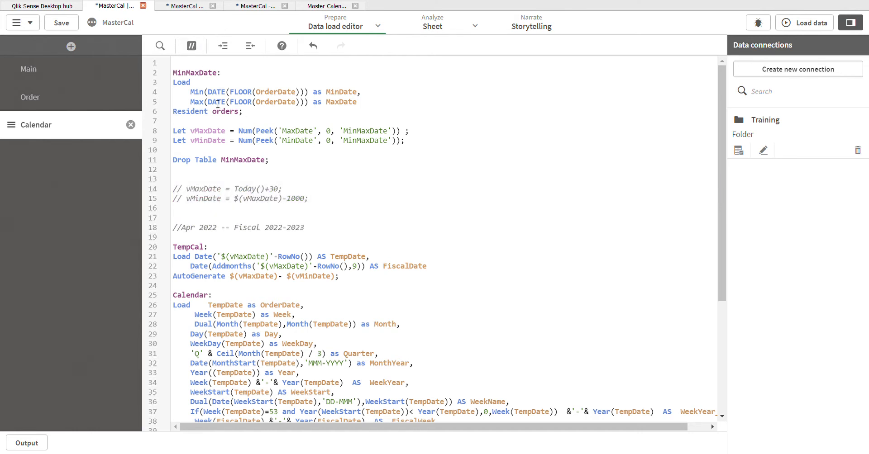
- Review the MinMaxDate block in the Calendar section against the orders load in the Order section
left_click_drag(175, 66, 302, 155)
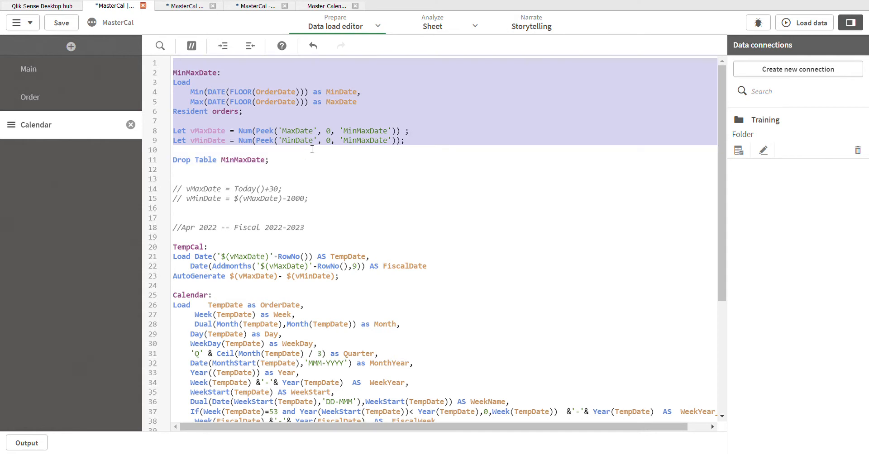
left_click(88, 89)
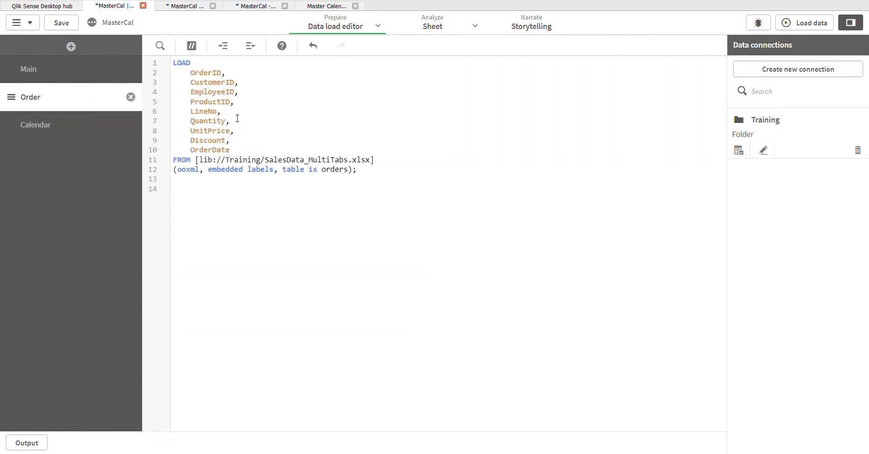
left_click(78, 125)
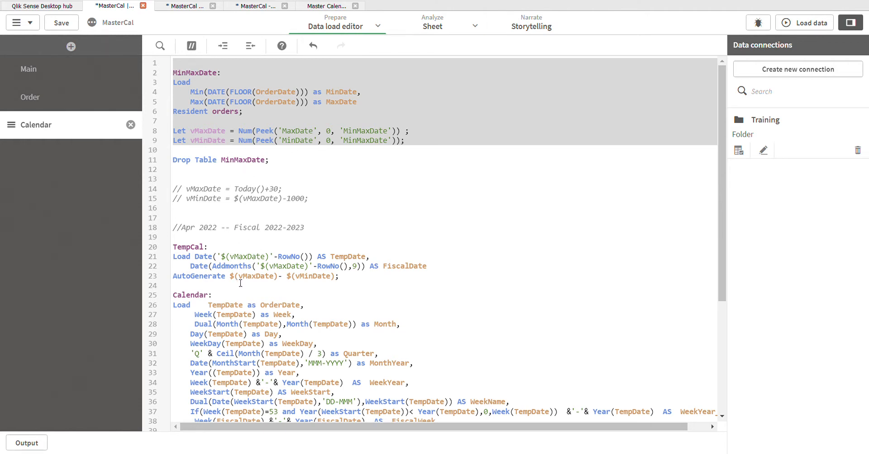
- In the Calendar load's YTD expression, replace Today() with $(vMaxDate) copied from the TempCal load
scroll(244, 281, "down", 1)
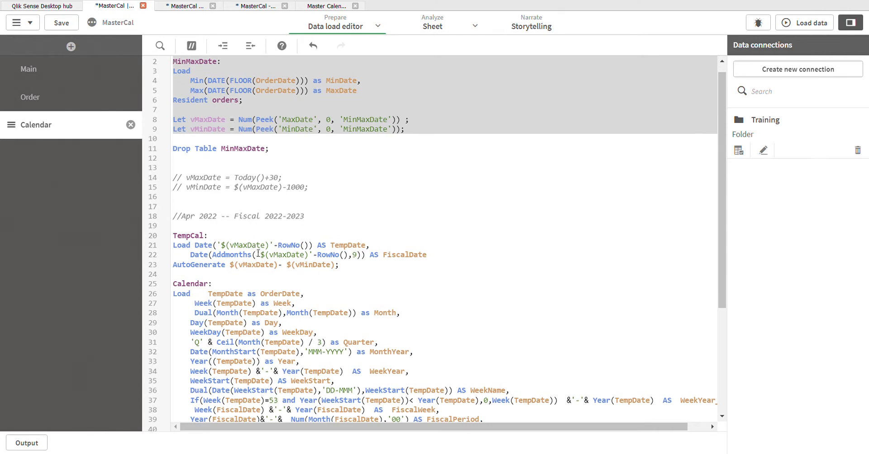
scroll(297, 258, "down", 3)
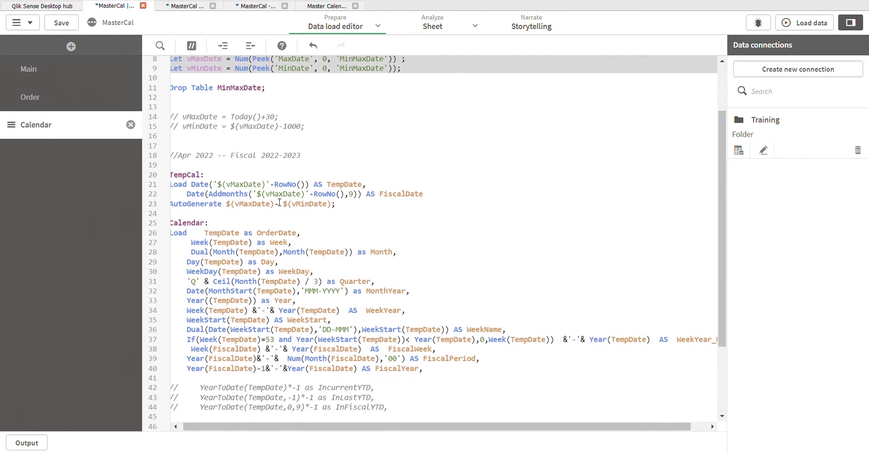
scroll(276, 185, "down", 4)
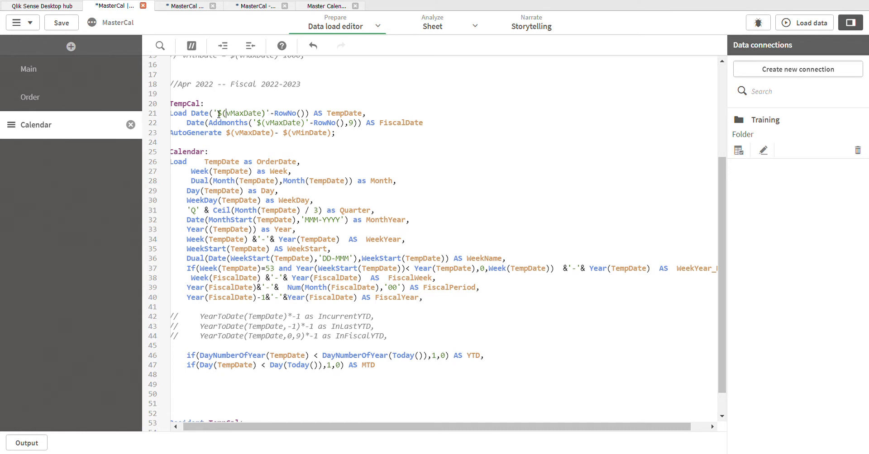
mouse_move(219, 114)
left_mouse_down()
mouse_move(267, 115)
mouse_move(222, 114)
left_mouse_up()
key("ctrl+c")
left_click(267, 115)
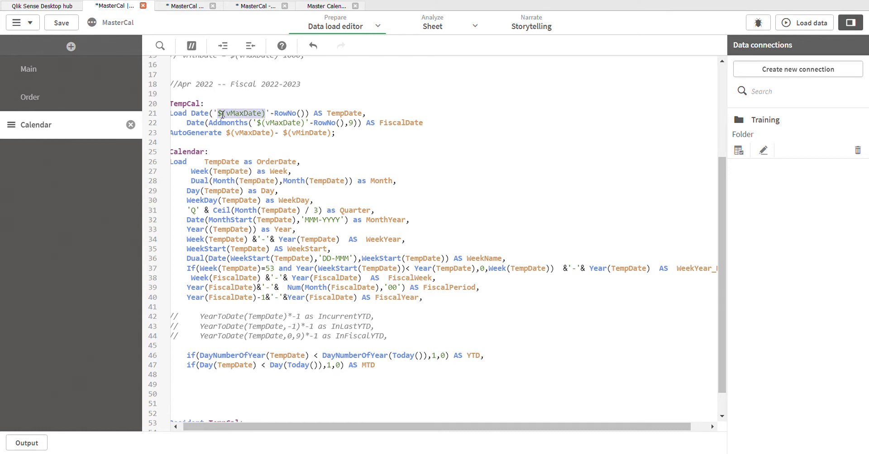
left_click(426, 359)
key("BackSpace")
key("BackSpace")
key("BackSpace")
key("BackSpace")
key("BackSpace")
key("BackSpace")
key("BackSpace")
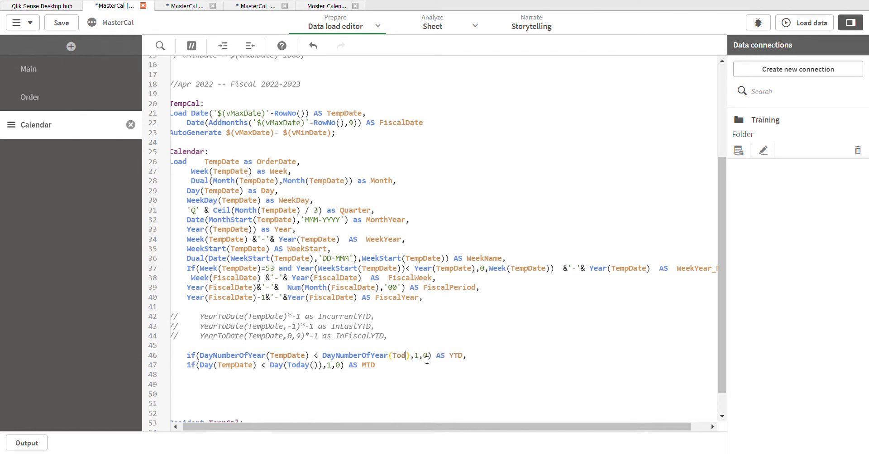
key("ctrl+v")
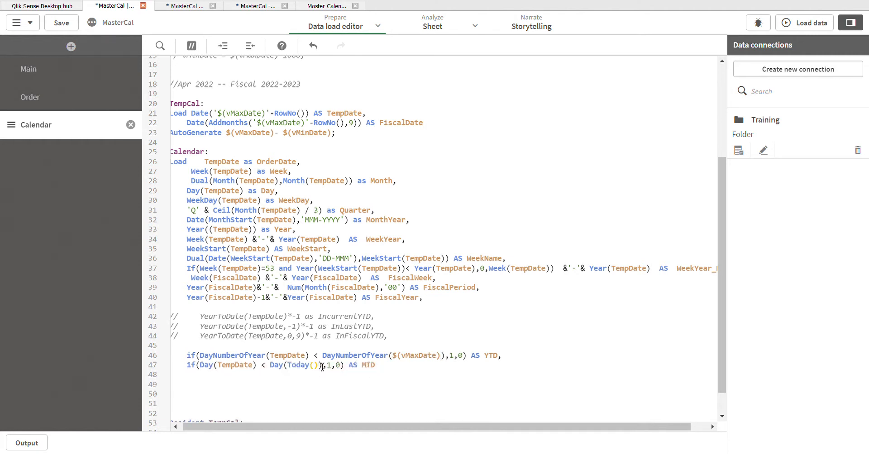
- Replace Today() with $(vMaxDate) in the MTD expression as well
key("BackSpace")
key("BackSpace")
key("BackSpace")
key("BackSpace")
key("BackSpace")
key("BackSpace")
key("BackSpace")
key("ctrl+v")
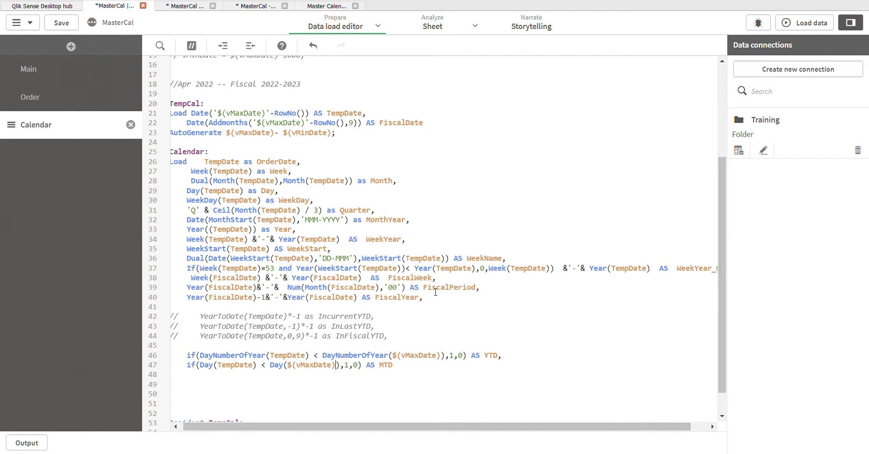
- Enclose $(vMaxDate) in single quotes in both the MTD and YTD expressions
scroll(435, 292, "up", 1)
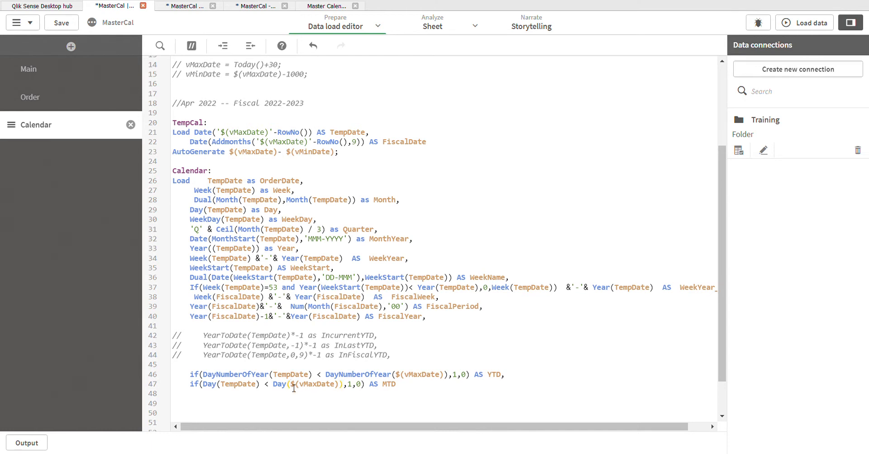
type("'")
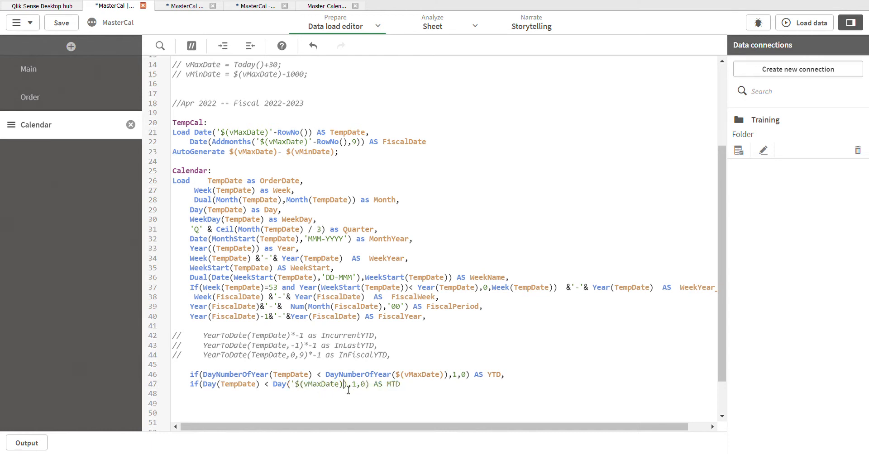
type("'")
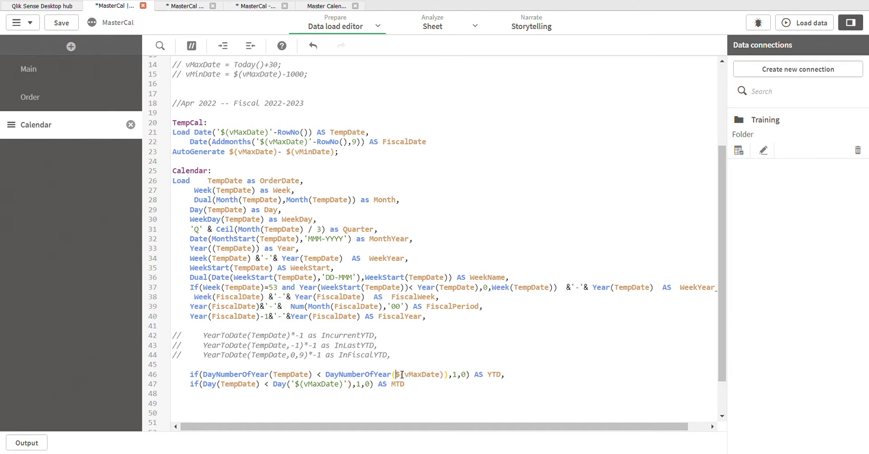
type("'")
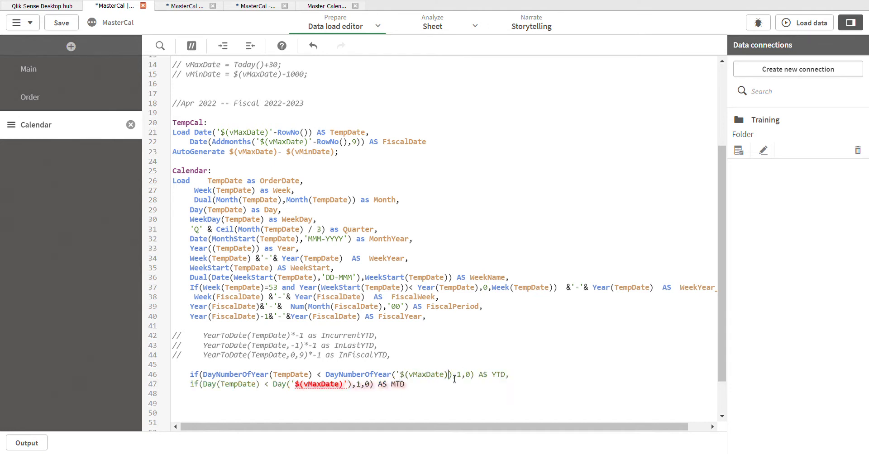
type("'")
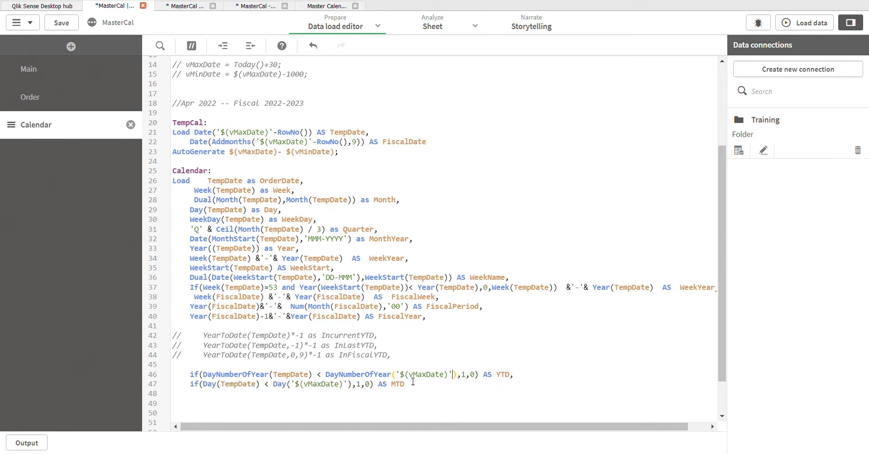
- Undo the edits to the YTD and MTD expressions, back through the commenting-out of the vMaxDate and vMinDate lines
key("ctrl+z")
key("ctrl+z")
key("ctrl+z")
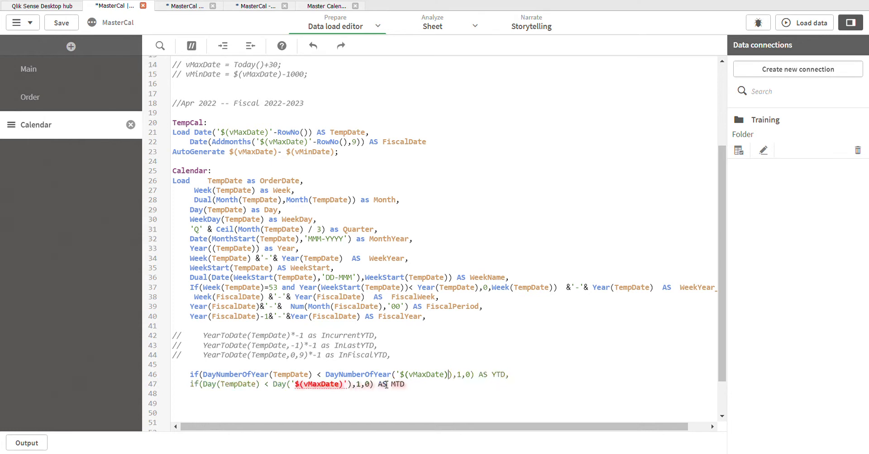
key("ctrl+z")
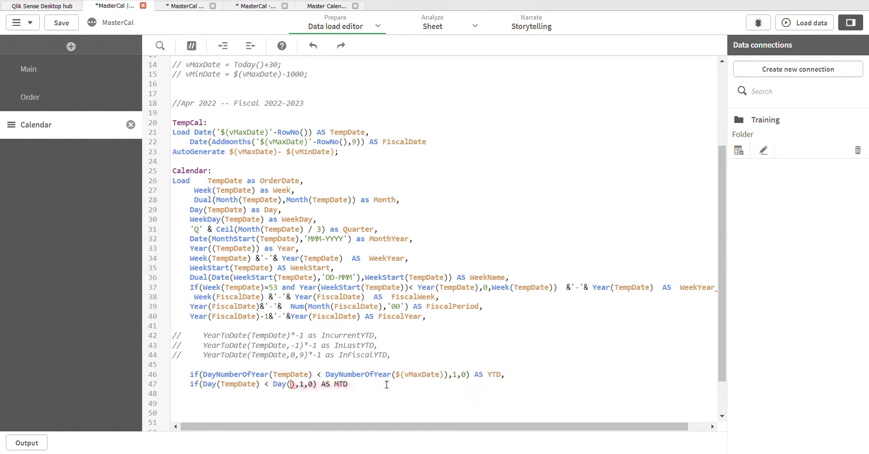
key("ctrl+z")
key("ctrl+z")
key("ctrl+z")
key("ctrl+z")
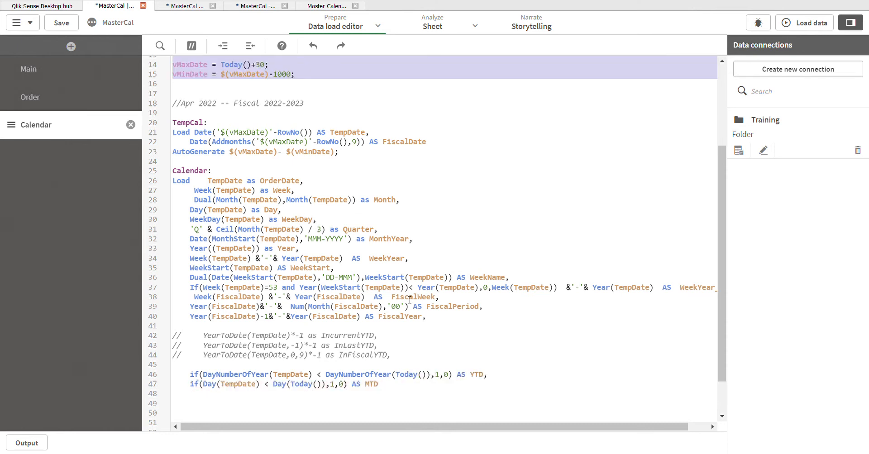
- Comment out the vMaxDate = Today()+30 and vMinDate = $(vMaxDate)-1000 lines again
scroll(292, 96, "up", 5)
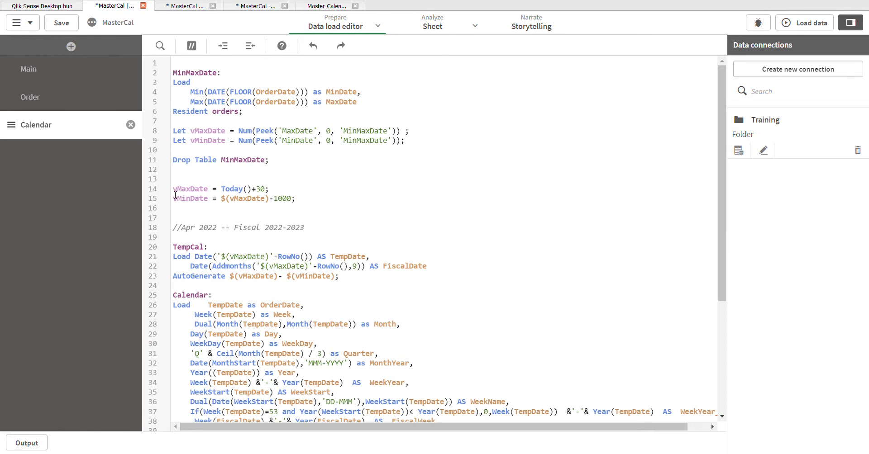
left_click_drag(174, 189, 172, 217)
left_click(191, 46)
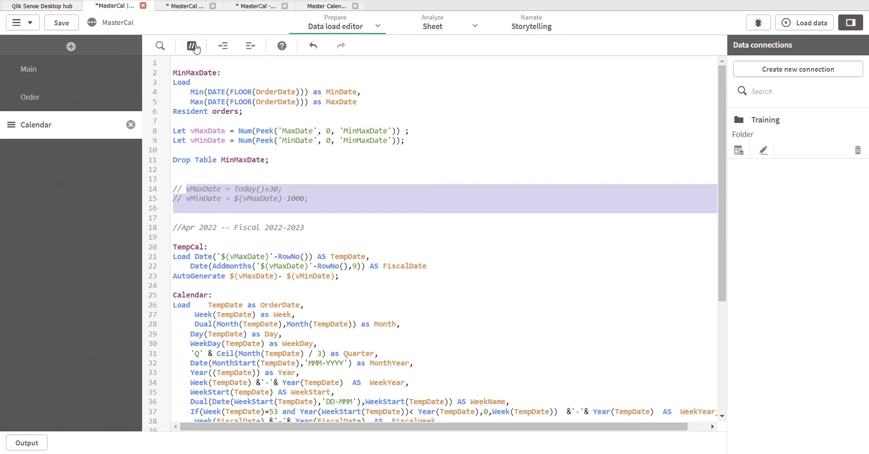
- Load the data with the updated script and close the progress report
left_click(329, 241)
left_click(804, 22)
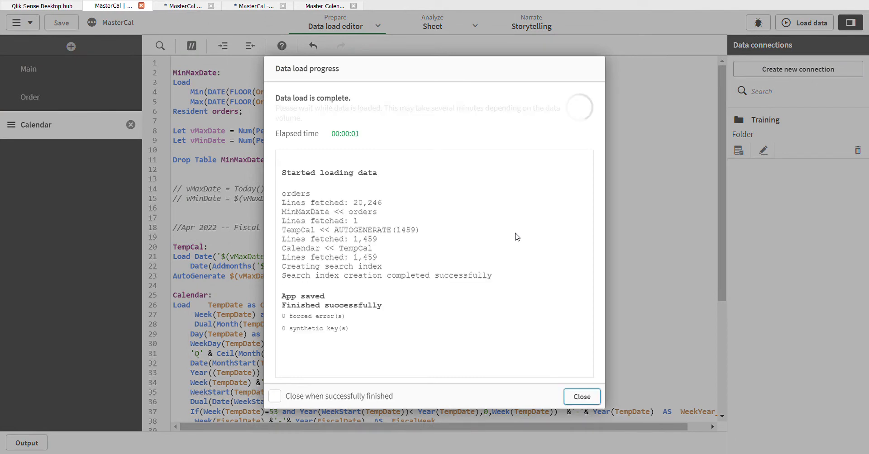
left_click(581, 397)
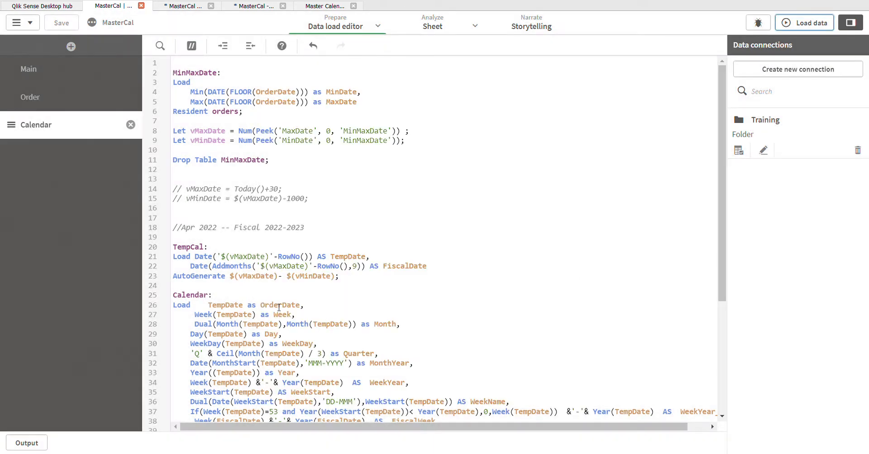
- Check the "TempDate as OrderDate" line in the Calendar load against the Calendar-orders link in the data model viewer
left_click_drag(208, 306, 313, 310)
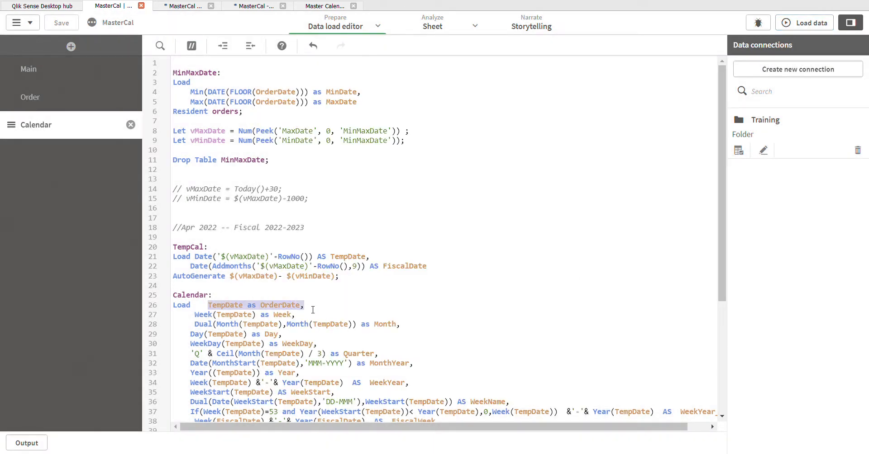
left_click(181, 7)
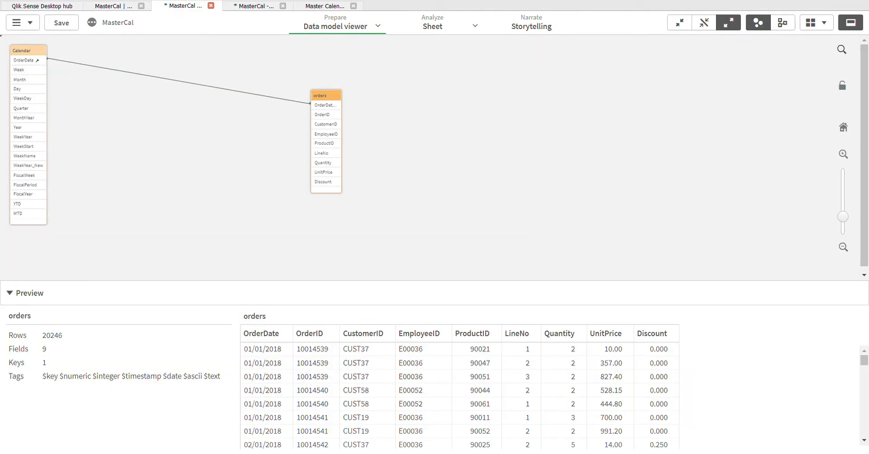
- On My new sheet, sort the table by Year ascending and look through the OrderDate list
left_click(250, 6)
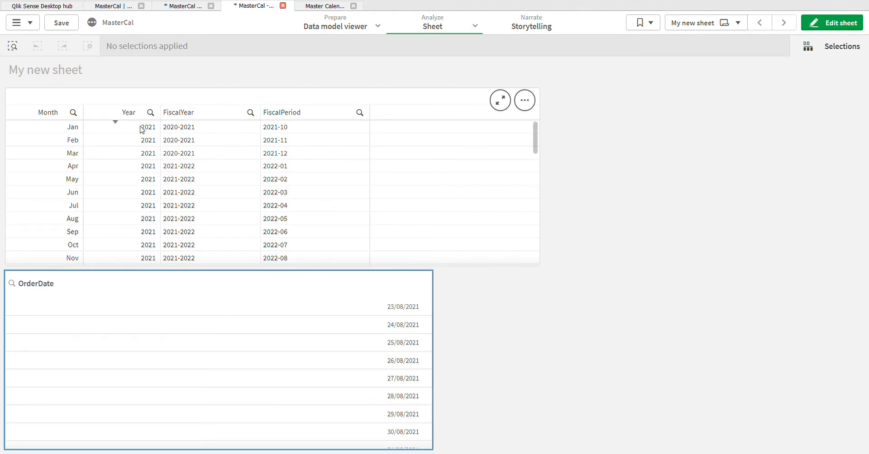
left_click(838, 25)
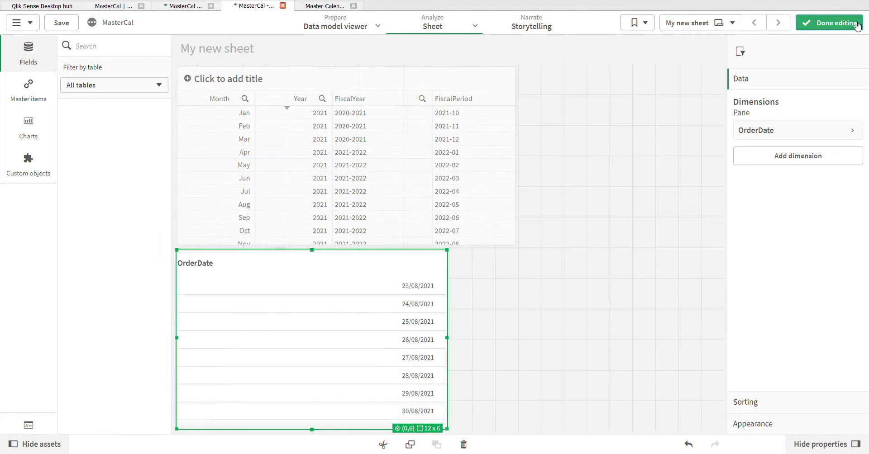
left_click(837, 28)
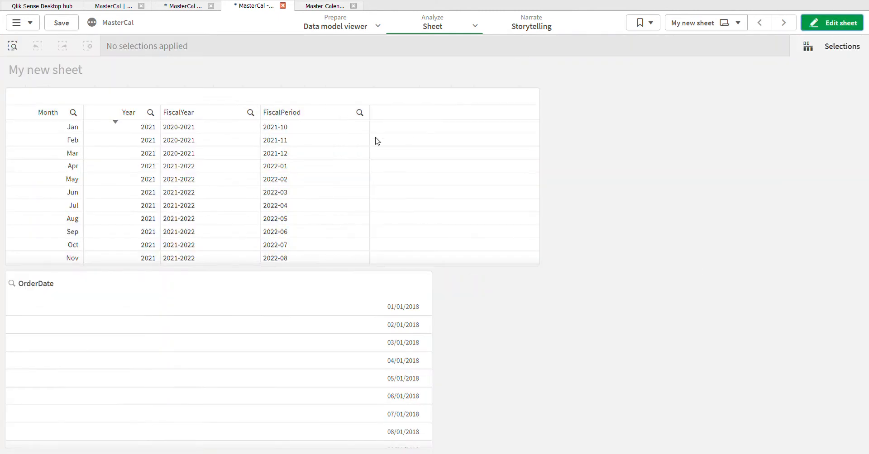
left_click(142, 117)
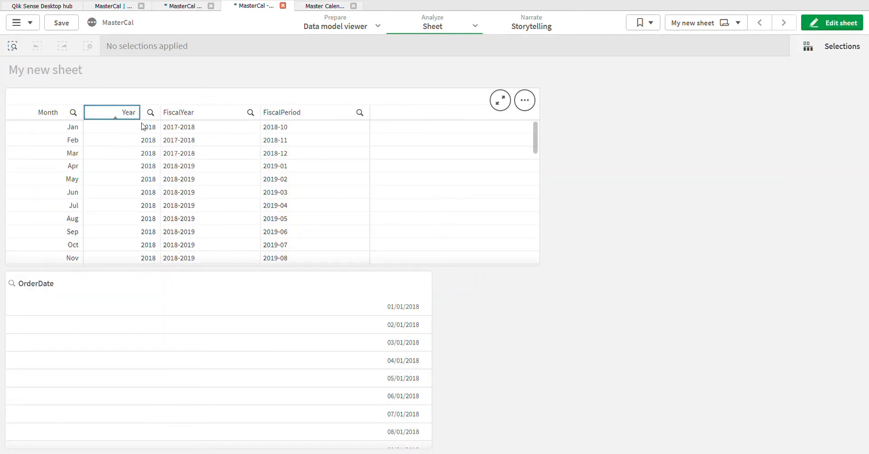
scroll(360, 414, "down", 20)
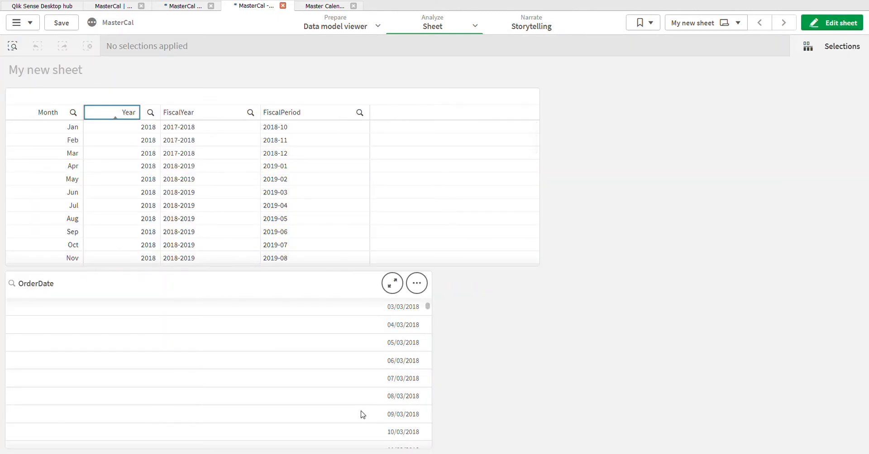
- Preview the Calendar table in the data model viewer, and compare it with the sheet and the MinMaxDate script
left_click(170, 8)
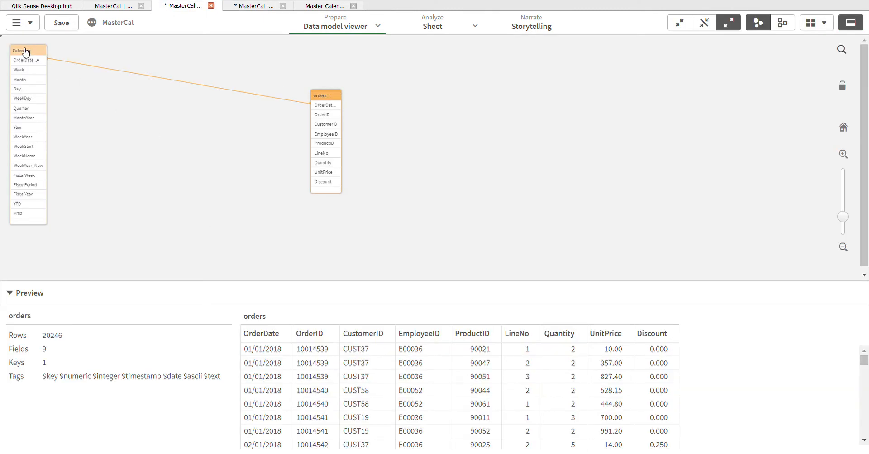
left_click(24, 51)
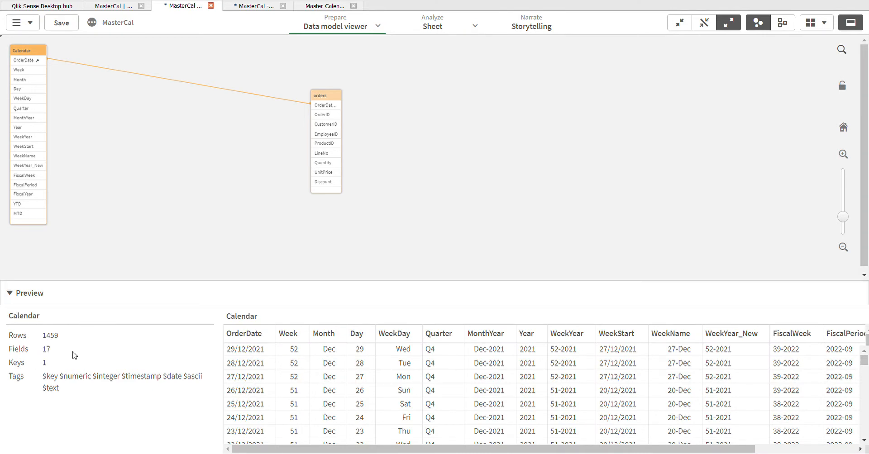
left_click(230, 10)
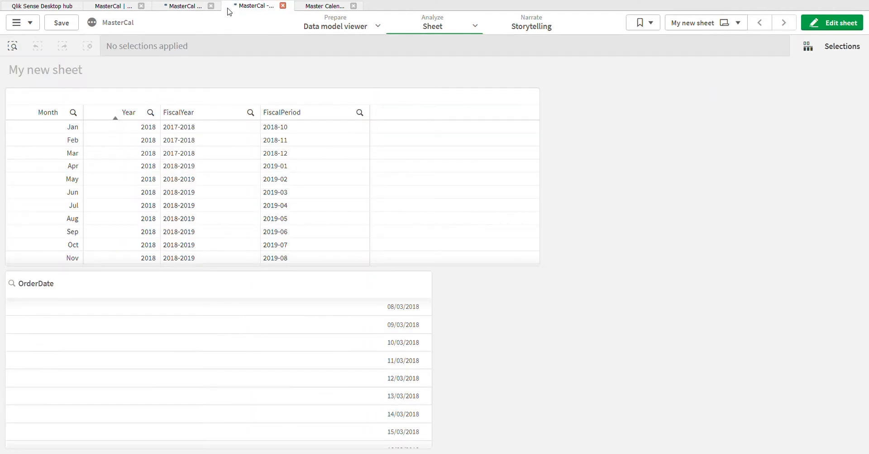
left_click(123, 13)
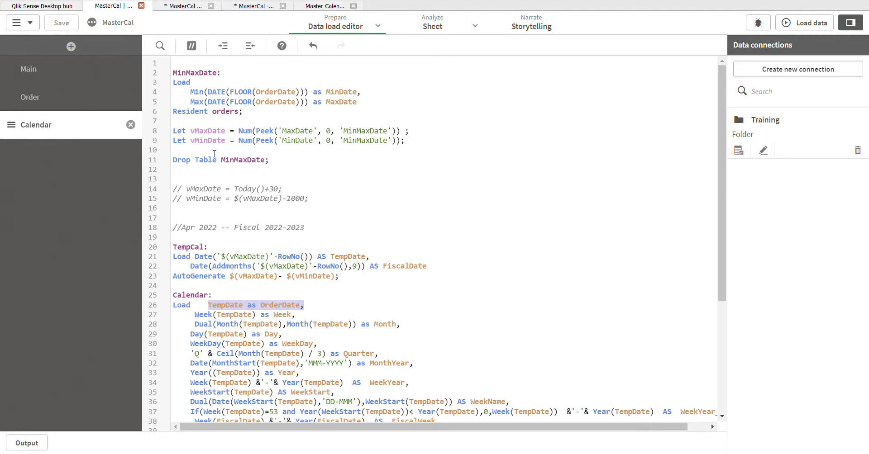
- Narrow the OrderDate filter pane on My new sheet to 7 x 6 grid cells and finish editing
left_click(232, 5)
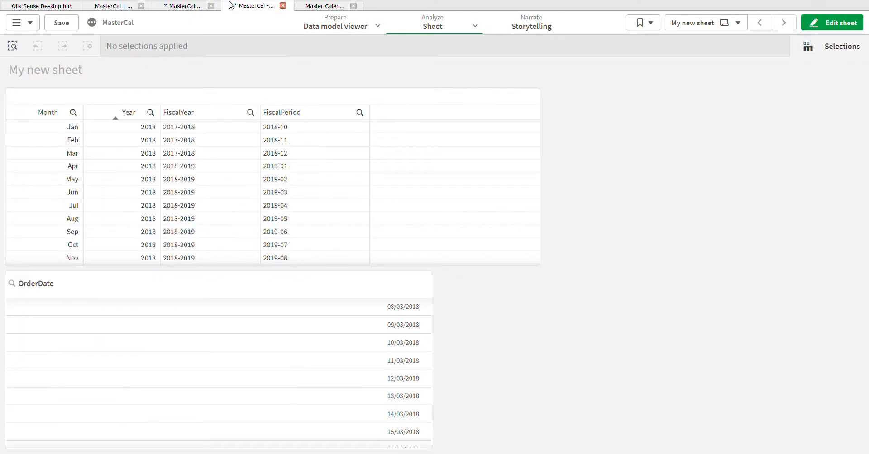
left_click(858, 26)
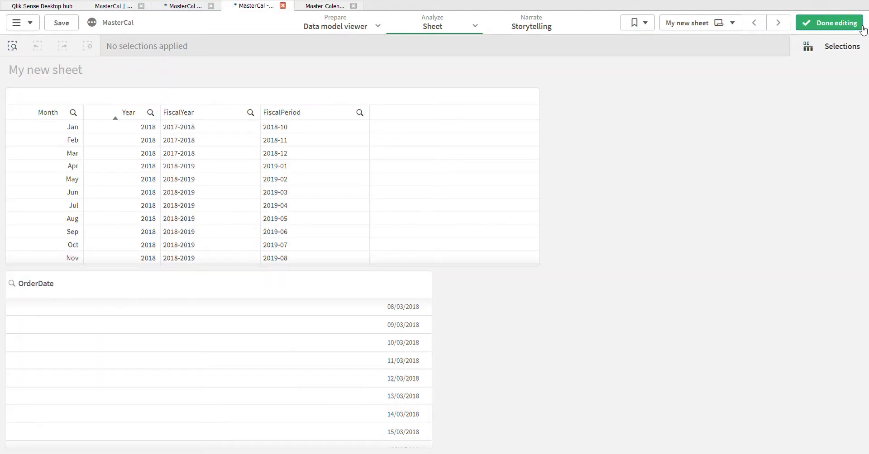
left_click_drag(447, 338, 332, 324)
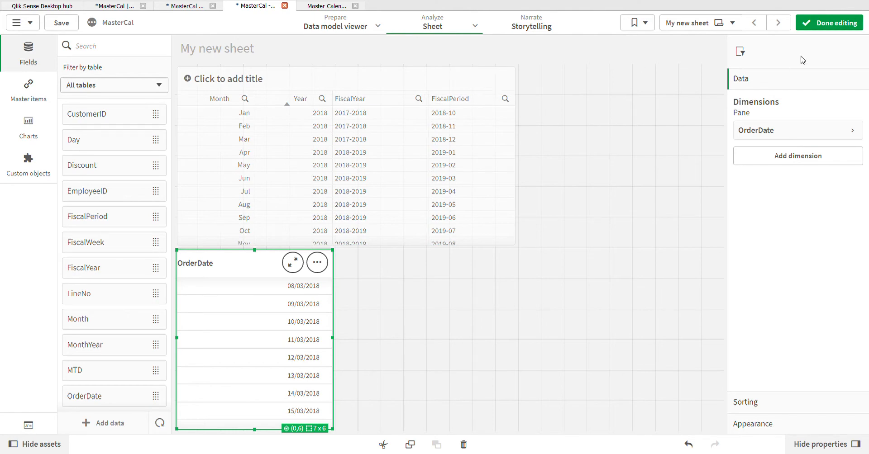
left_click(828, 23)
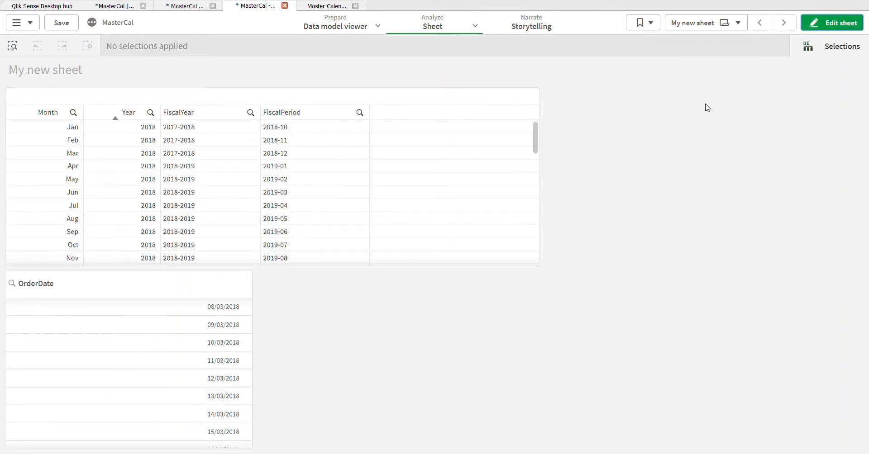
- Place a new 9 x 6 table on My new sheet in the empty area beside the Month and FiscalYear table
left_click(831, 23)
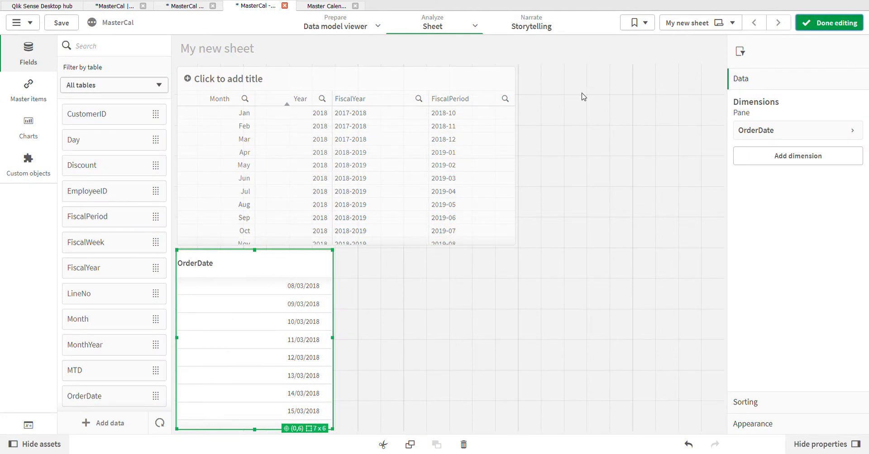
left_click(828, 23)
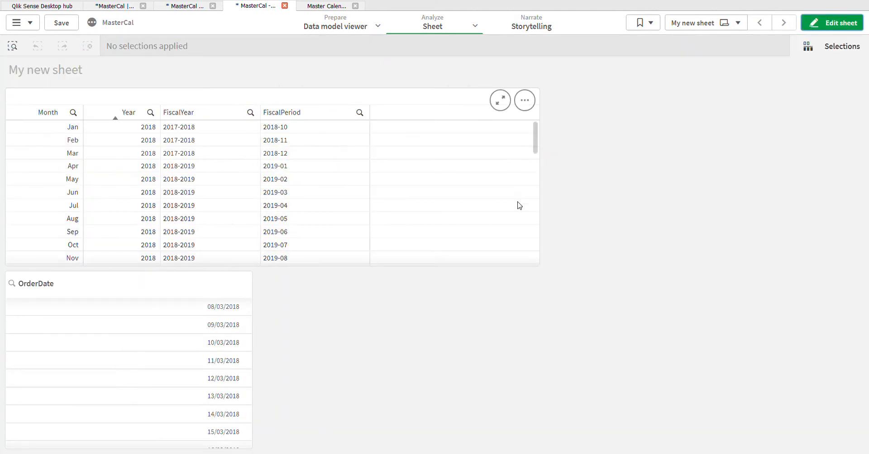
left_click(842, 23)
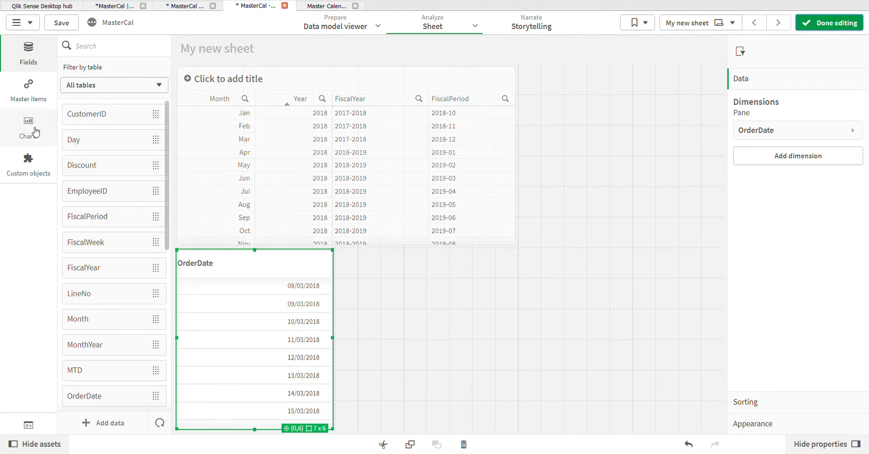
left_click(36, 132)
scroll(125, 340, "down", 3)
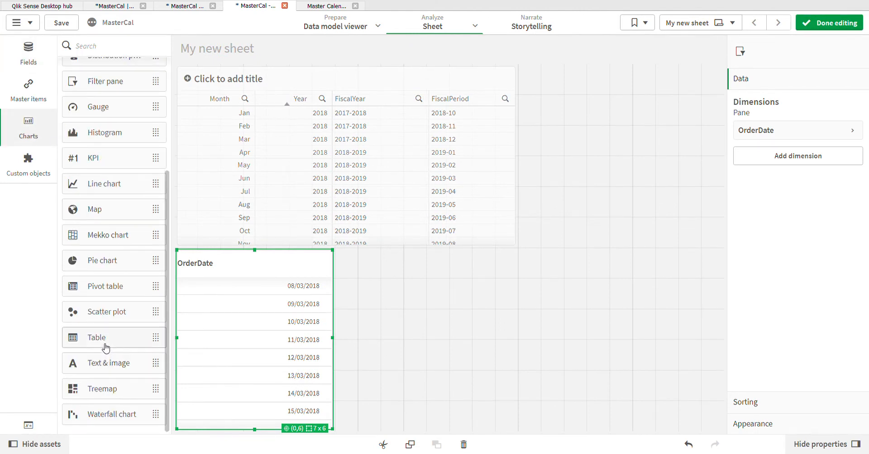
left_click_drag(155, 337, 588, 161)
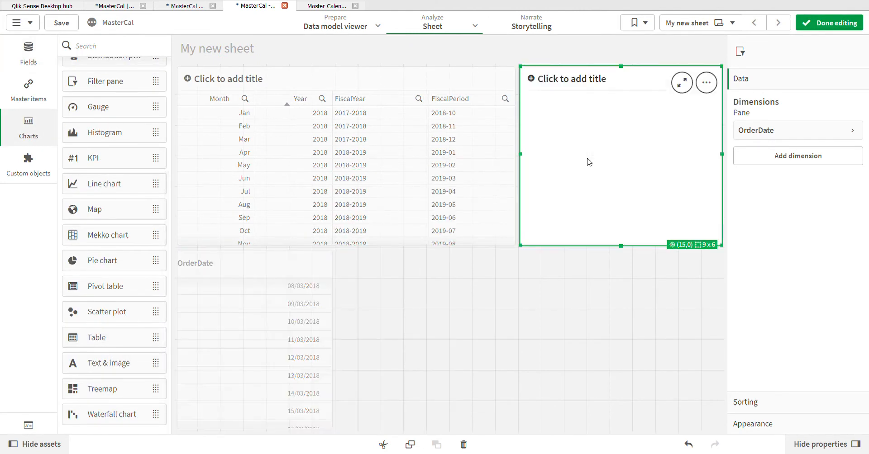
- Add the OrderDate field as the first dimension column of the new table
left_click(763, 119)
left_click(775, 147)
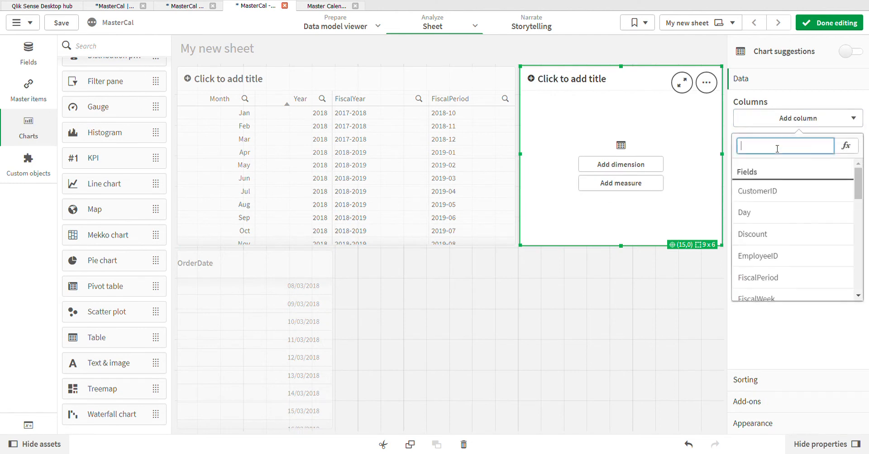
type("orde")
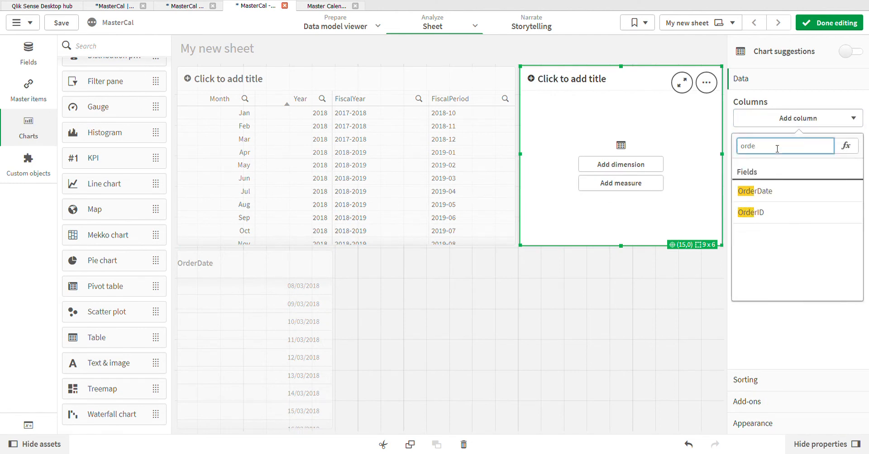
left_click(771, 190)
- Add YTD and MTD as further dimension columns to the OrderDate table and finish editing the sheet
left_click(795, 149)
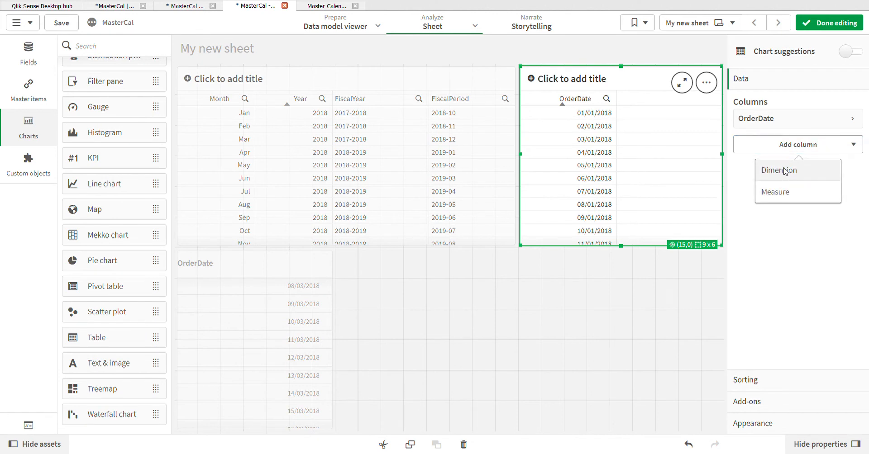
left_click(784, 171)
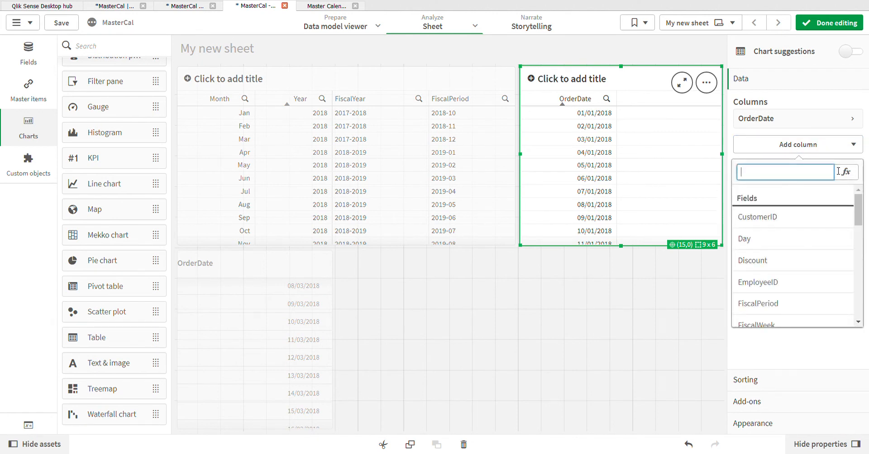
type("yt")
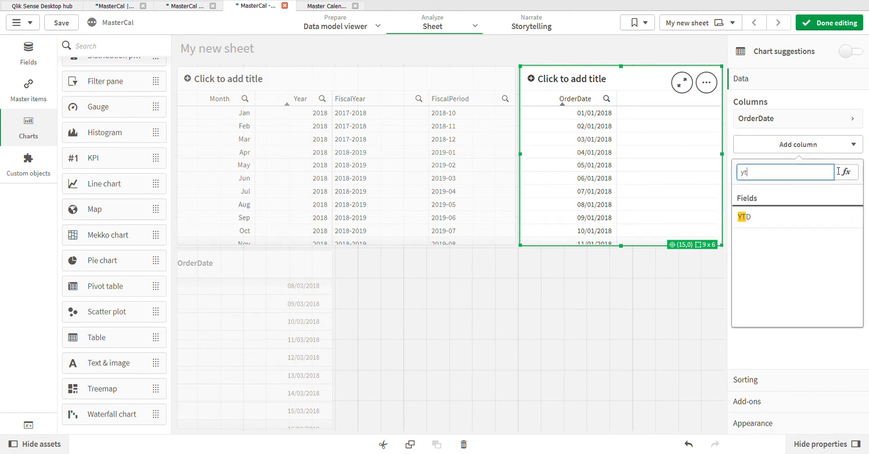
left_click(782, 222)
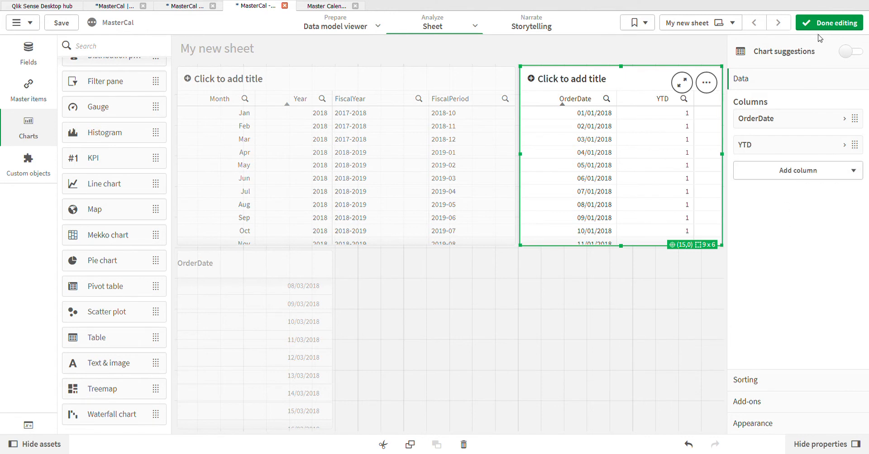
left_click(825, 170)
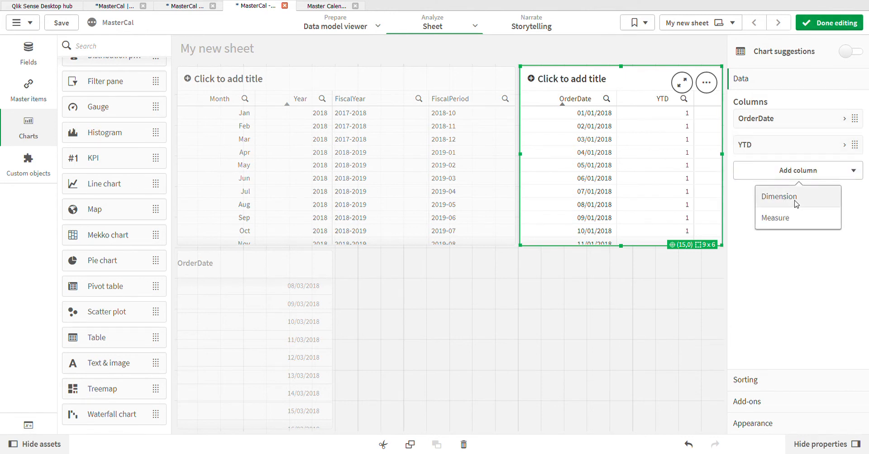
left_click(800, 195)
type("mt")
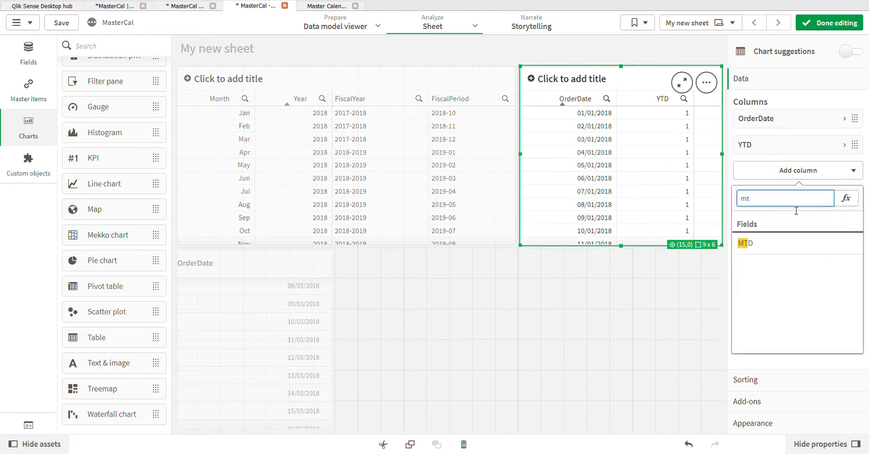
left_click(744, 243)
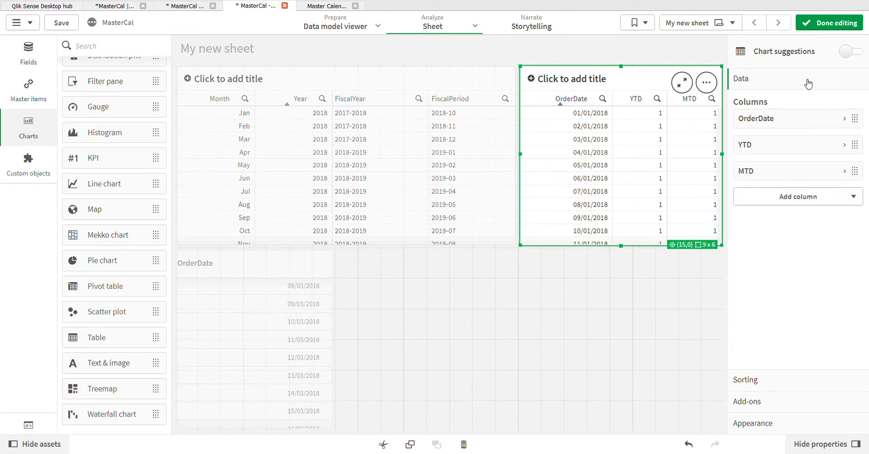
left_click(836, 29)
- Look through the YTD and MTD flags for the order dates from 2018 to 2021 in the new table
scroll(735, 206, "down", 5)
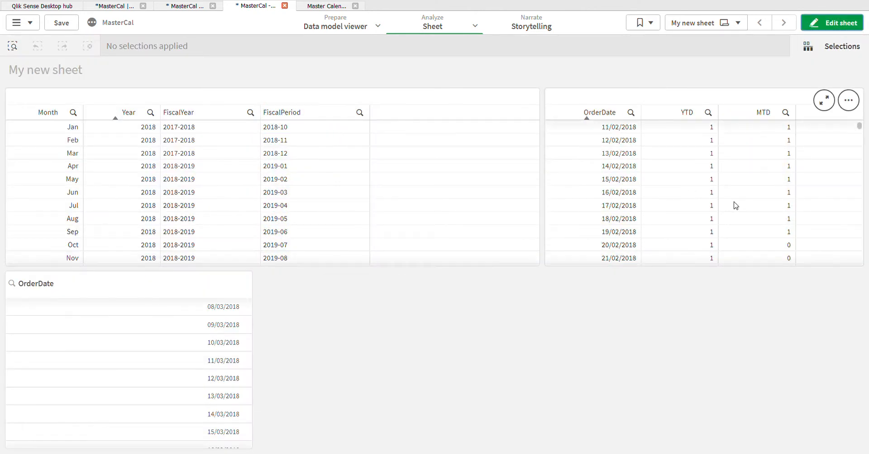
scroll(735, 206, "down", 20)
scroll(735, 206, "up", 3)
scroll(656, 201, "down", 20)
scroll(656, 201, "down", 20)
scroll(656, 200, "down", 10)
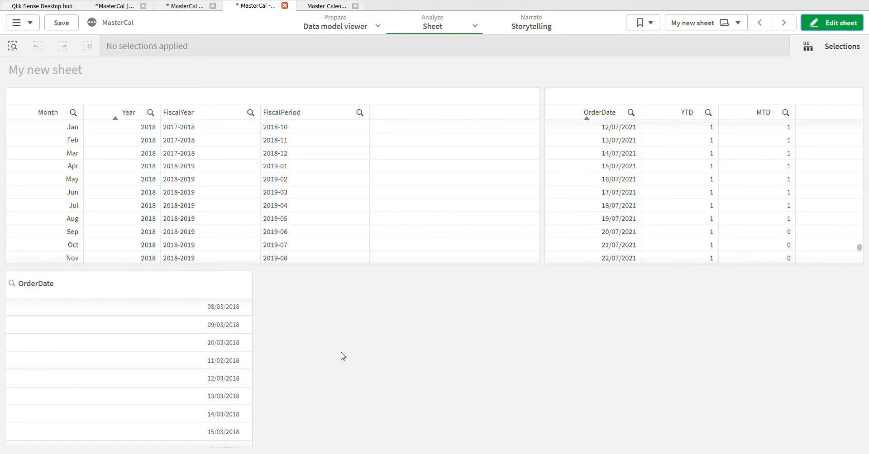
- Filter the sheet by OrderDate 11/03/2018 and by 15/01/2018 to check the YTD and MTD flags, clearing each selection
left_click(231, 361)
left_click(233, 258)
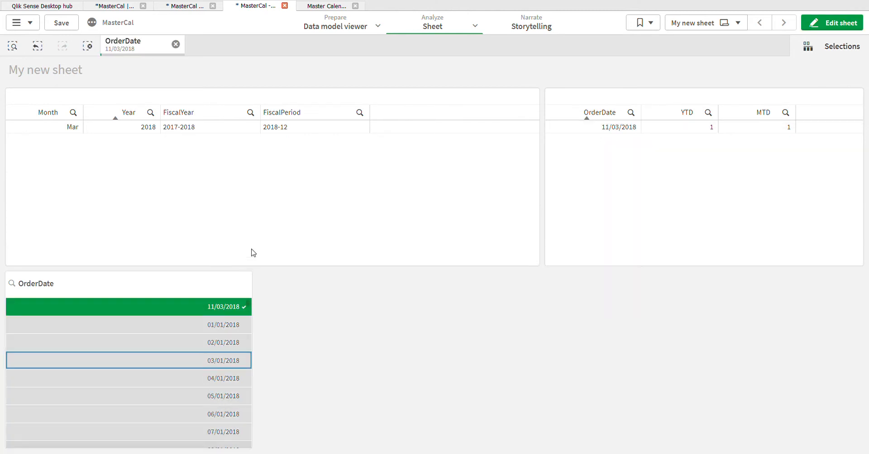
left_click(230, 311)
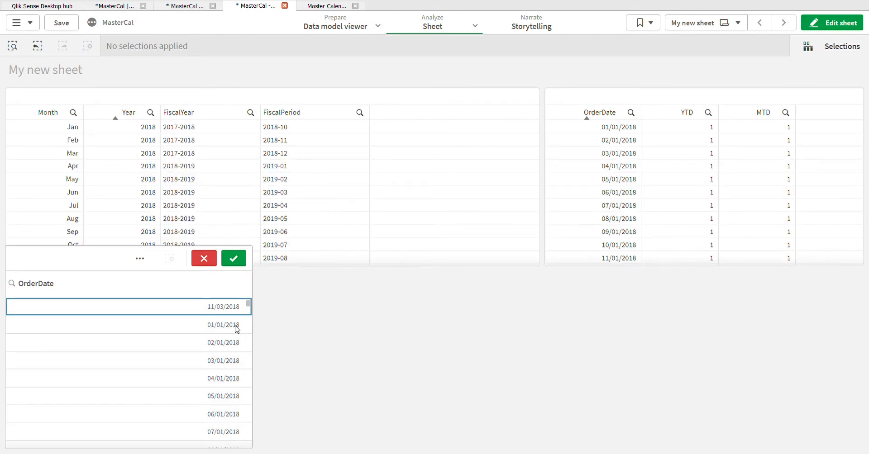
scroll(217, 398, "down", 3)
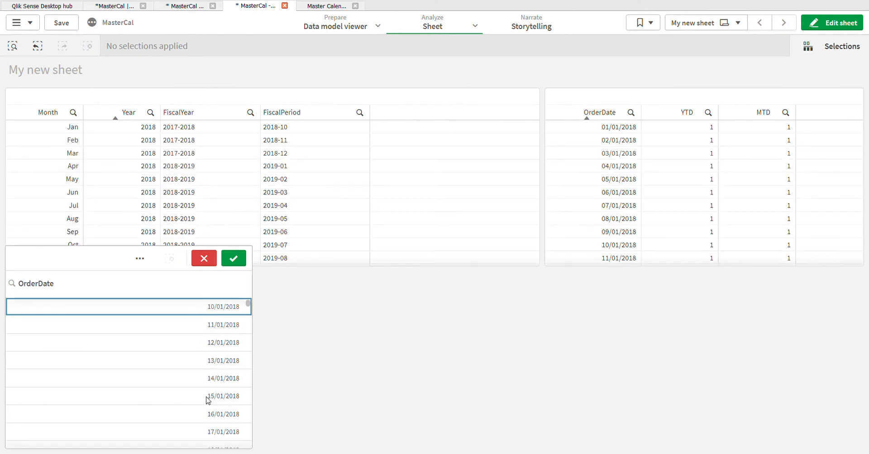
left_click(219, 397)
left_click(233, 261)
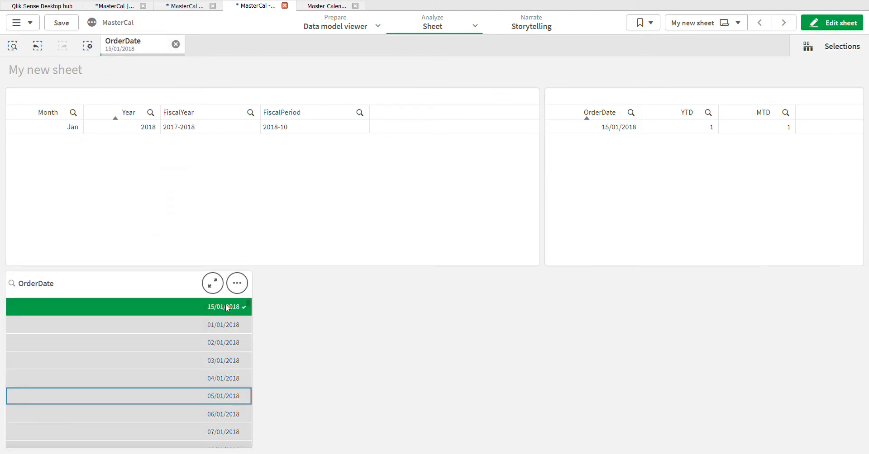
left_click(230, 311)
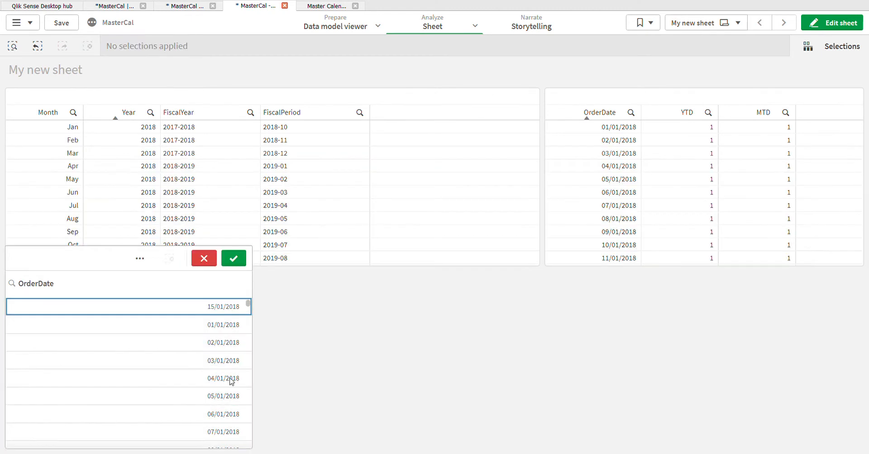
- Try OrderDate 07/02/2018, clear it, and confirm 28/01/2018 as the filter selection instead
scroll(227, 419, "down", 6)
scroll(228, 418, "down", 4)
left_click(227, 415)
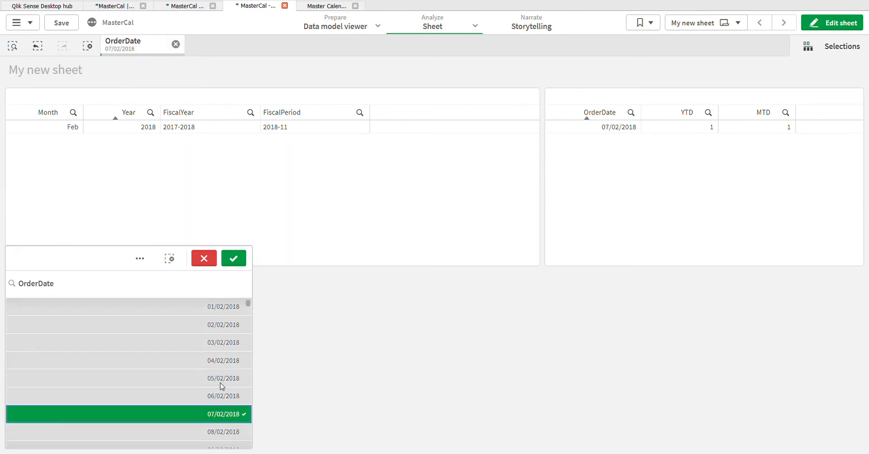
left_click(218, 415)
scroll(216, 371, "up", 1)
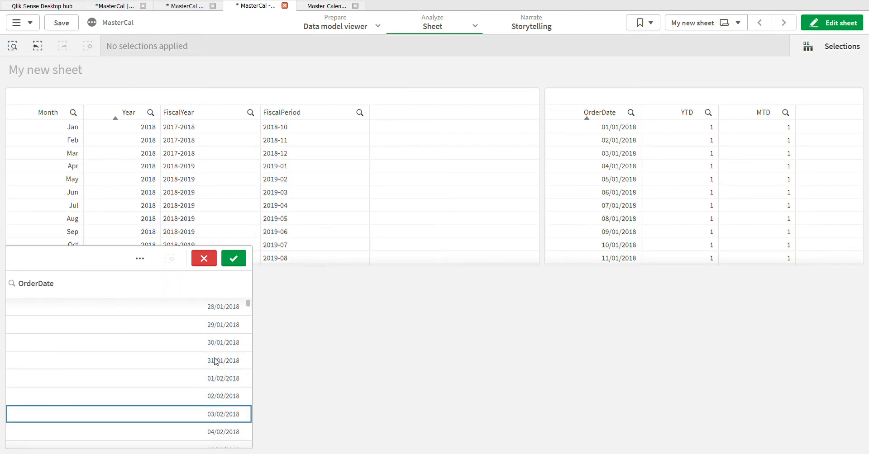
left_click(226, 308)
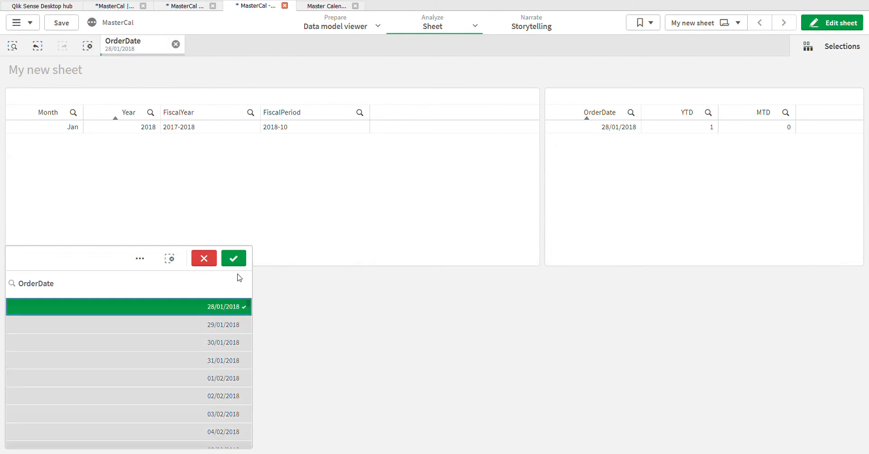
left_click(235, 260)
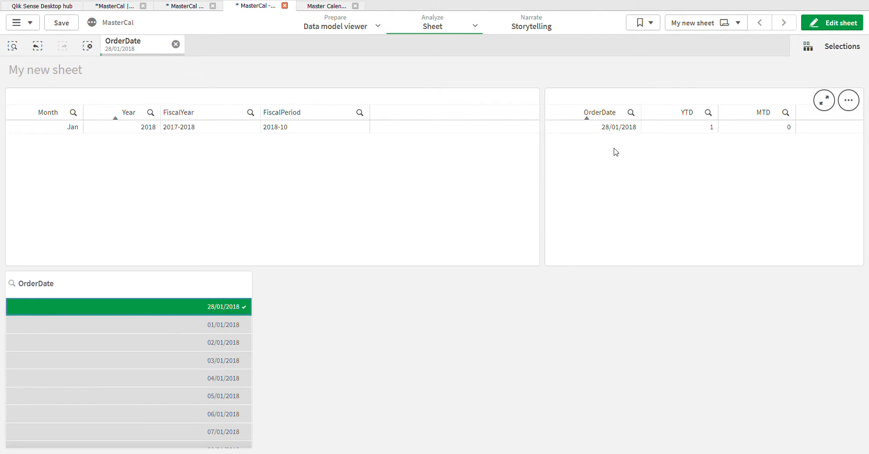
- Open the variables overview in sheet editing and delete the vLastYear variable
left_click(839, 22)
left_click(840, 22)
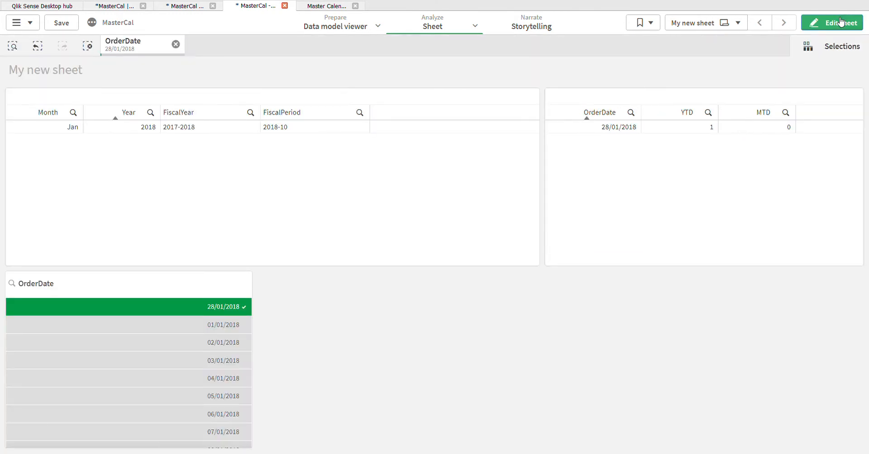
left_click(839, 23)
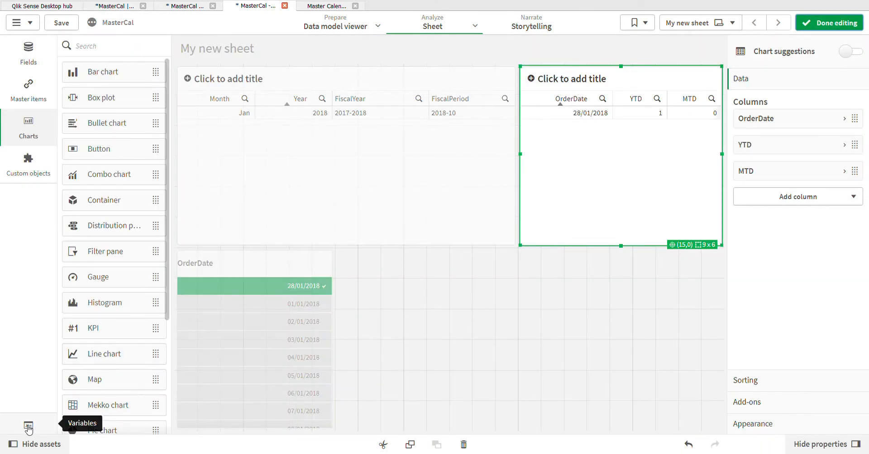
left_click(28, 425)
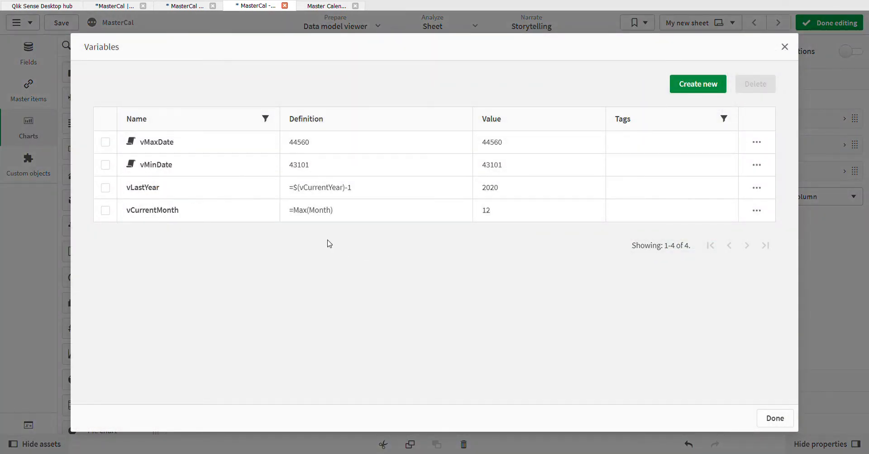
left_click(756, 188)
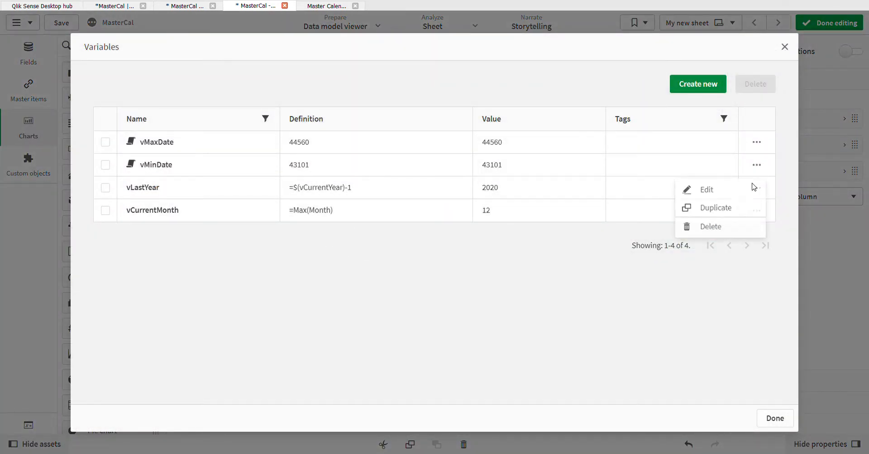
left_click(710, 228)
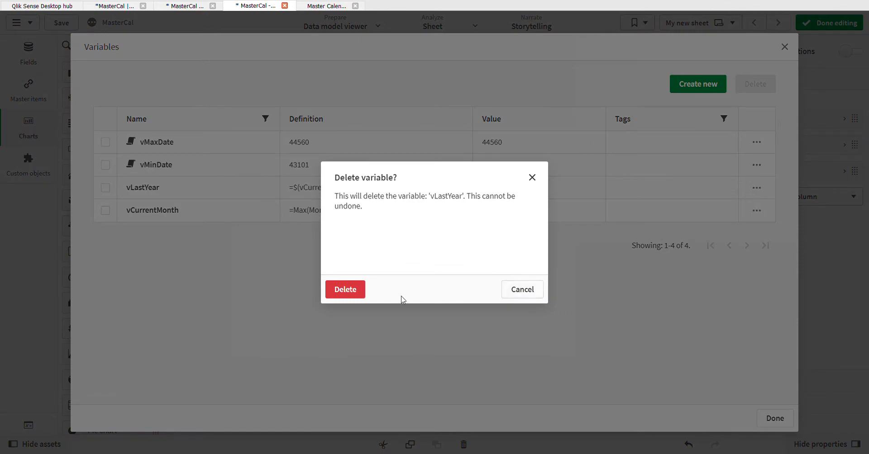
left_click(362, 294)
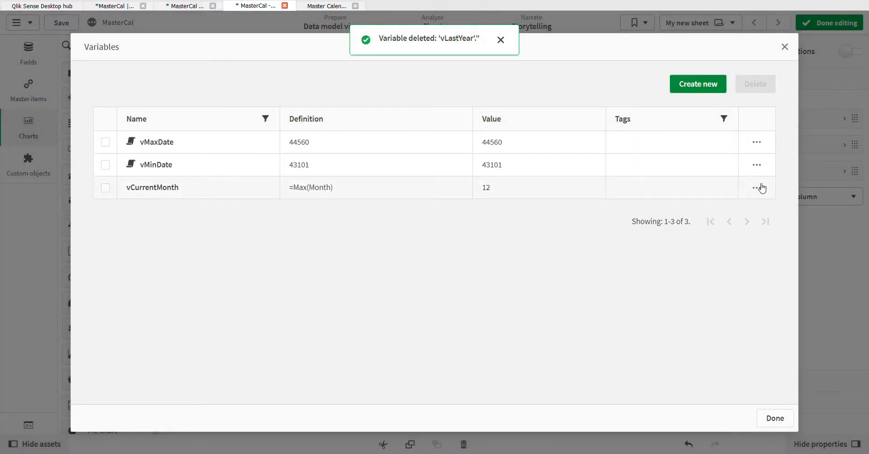
- Delete the vCurrentMonth variable from the variables overview
left_click(762, 187)
left_click(711, 227)
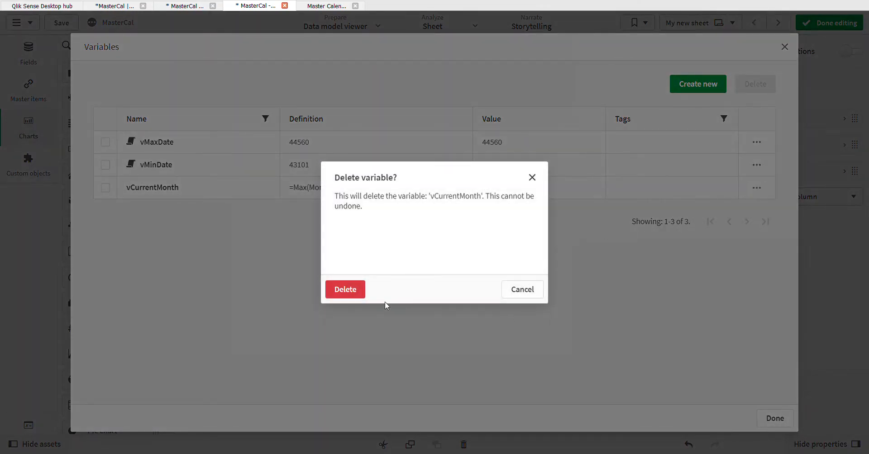
left_click(353, 290)
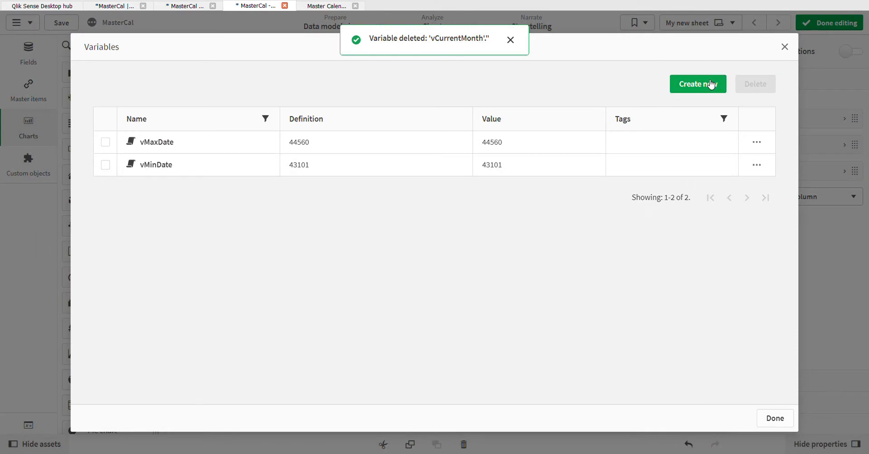
- Start a new variable and name it vDate
left_click(709, 84)
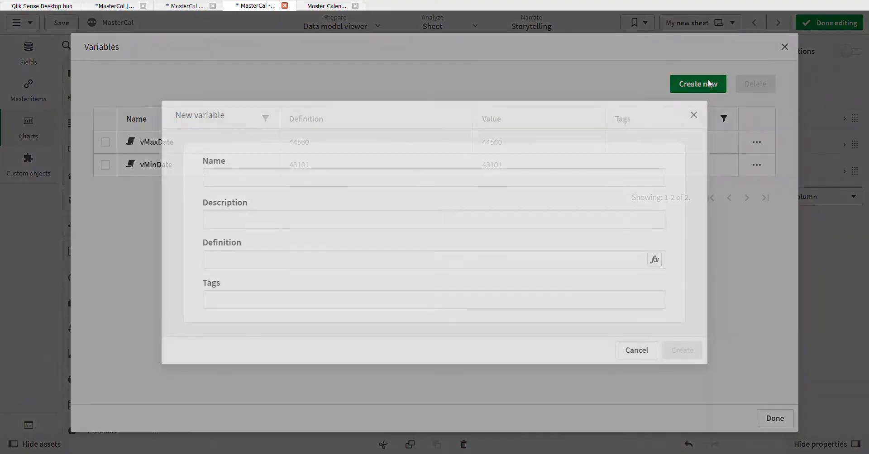
left_click(593, 177)
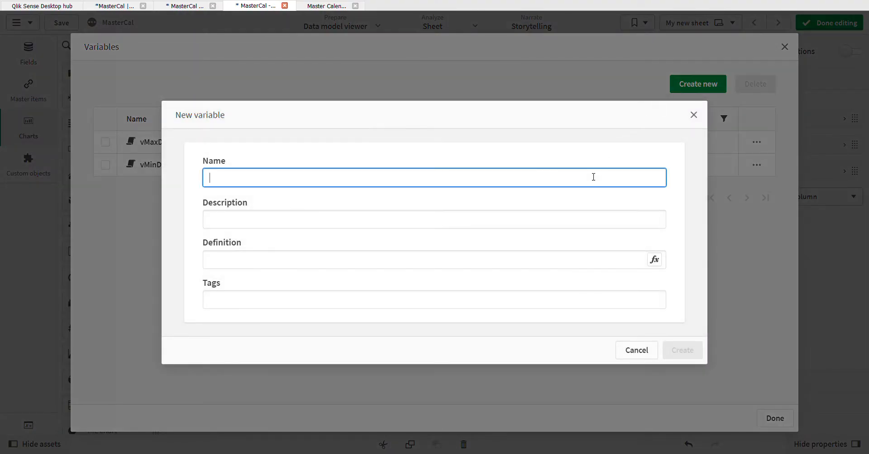
type("vDate")
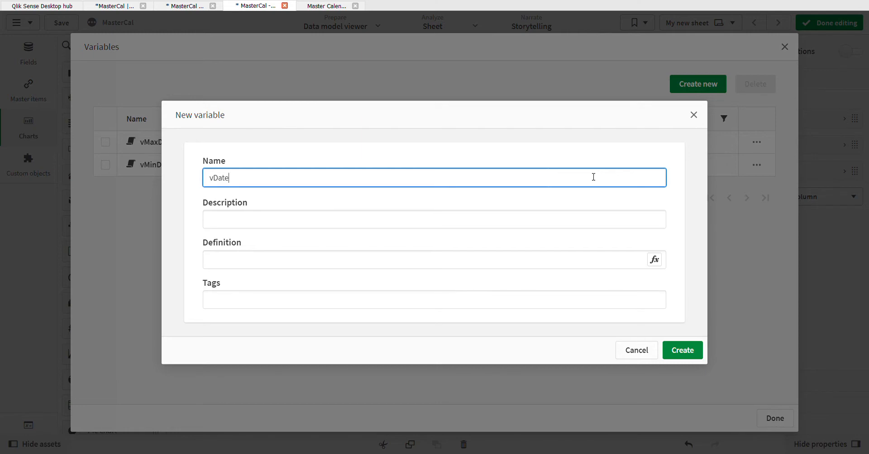
- Define vDate as =Max(OrderDate), create the variable, and close the variables overview
left_click(655, 260)
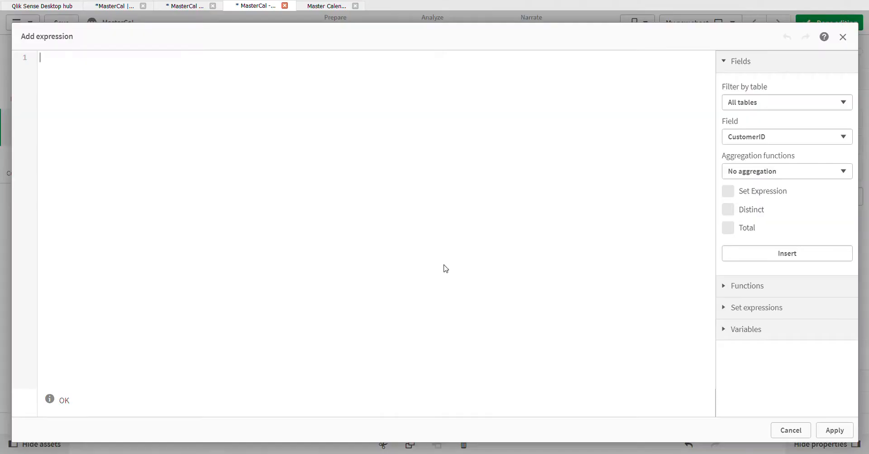
type("Max")
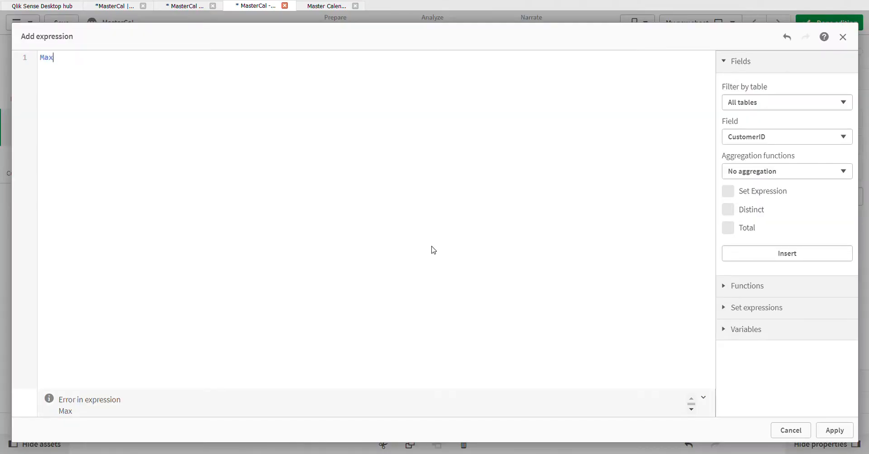
type("(Da")
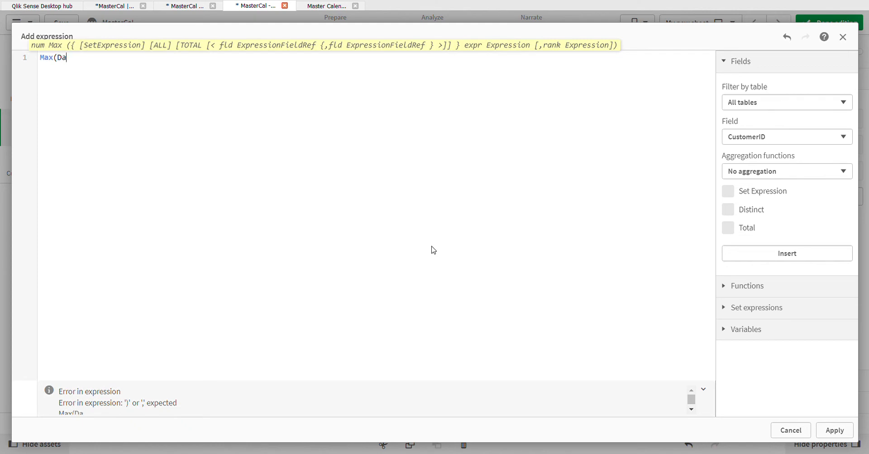
key("BackSpace")
key("BackSpace")
type("Orde")
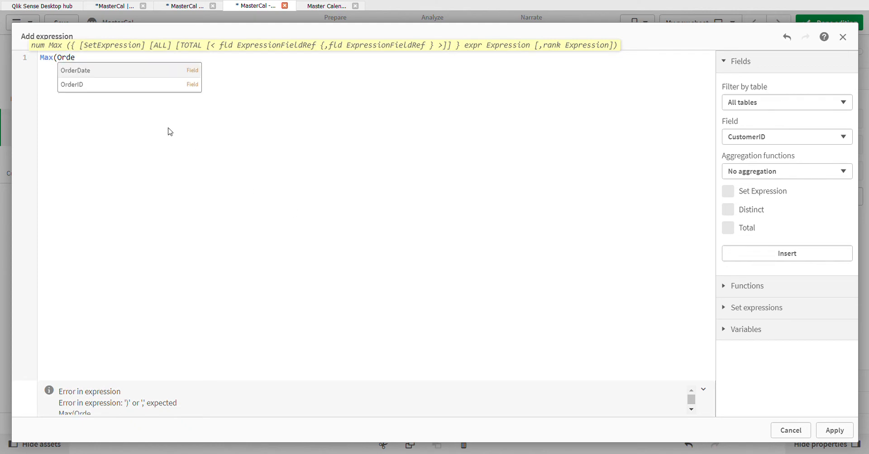
left_click(124, 71)
type(")")
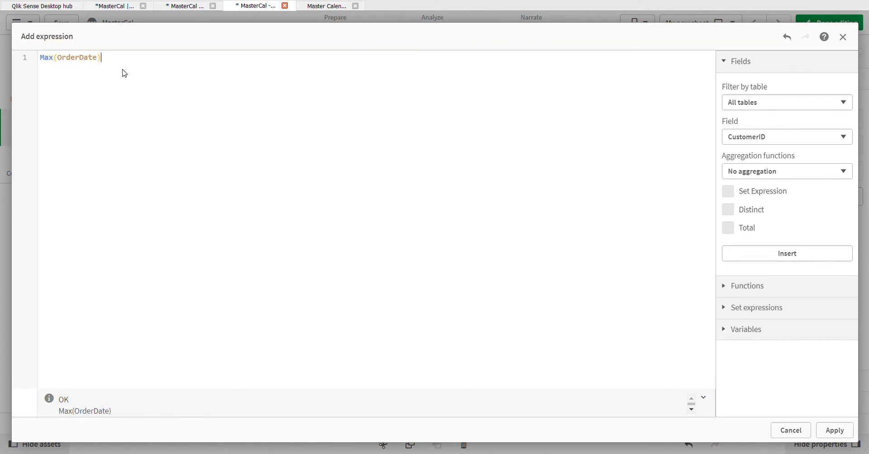
type("=")
left_click(835, 430)
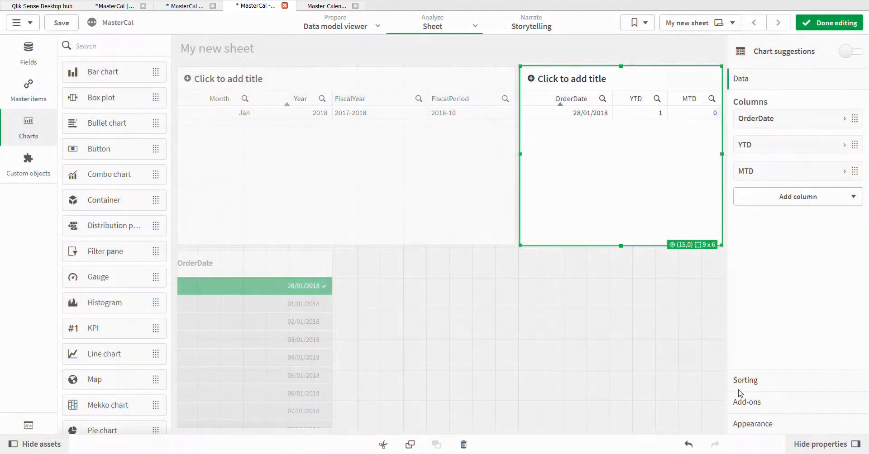
left_click(677, 353)
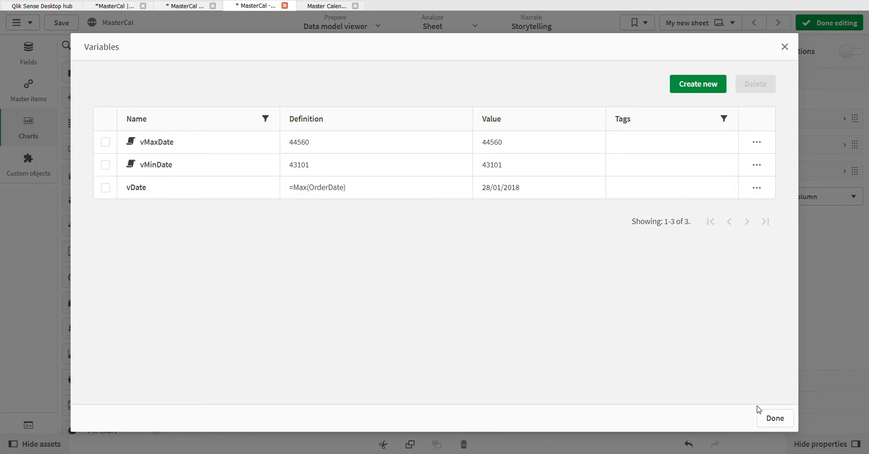
left_click(771, 419)
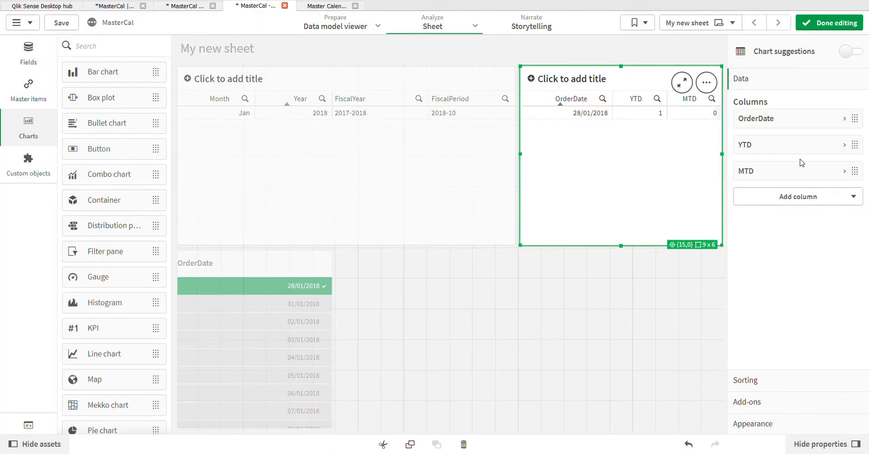
- Reopen the variables overview and start another new variable named vCurrentMonth
left_click(28, 425)
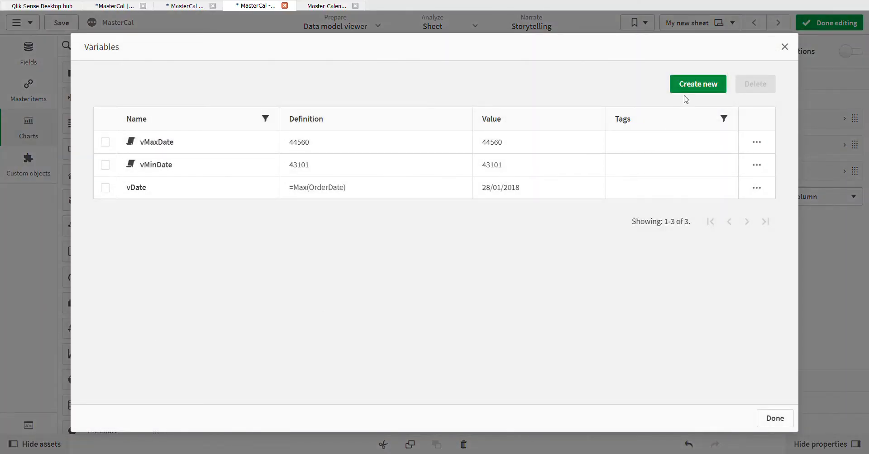
left_click(693, 85)
left_click(389, 186)
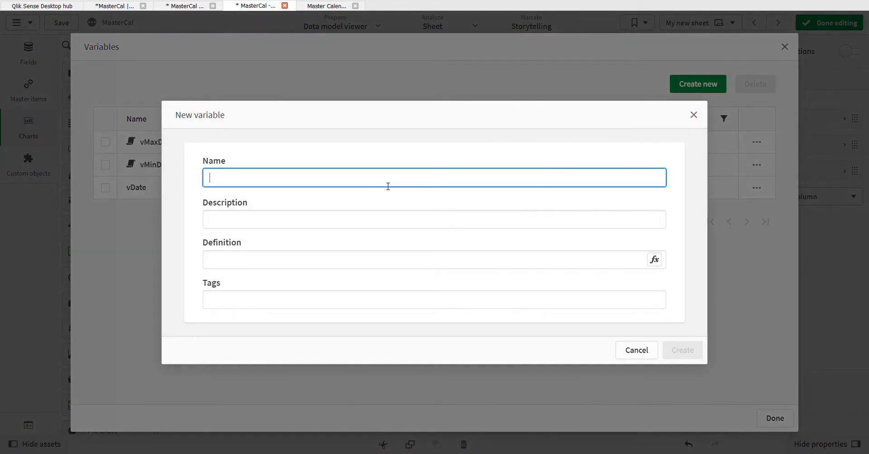
type("v")
key("BackSpace")
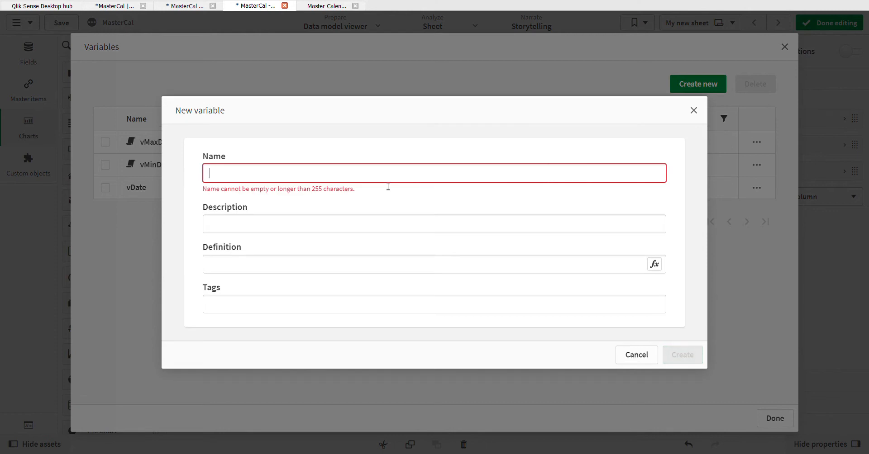
type("C")
key("BackSpace")
type("C")
key("BackSpace")
type("C")
key("BackSpace")
type("vC")
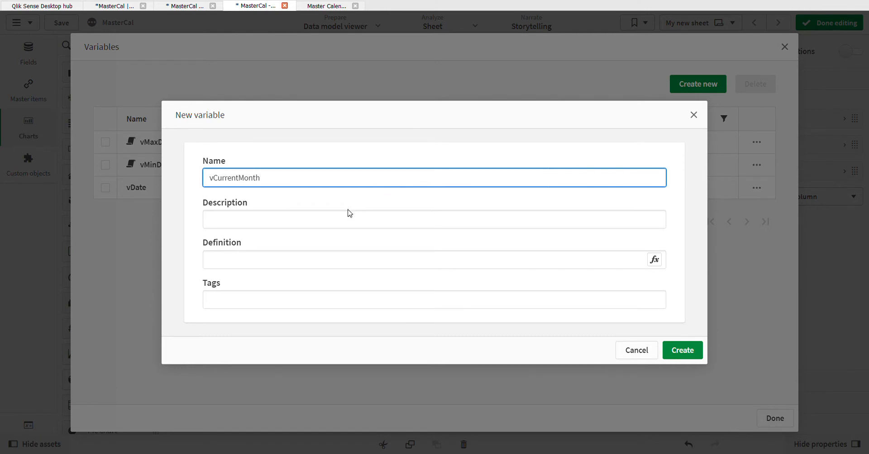
type("urrentMonth")
- Define vCurrentMonth as =MonthName($(vDate)) and create the variable
left_click(347, 261)
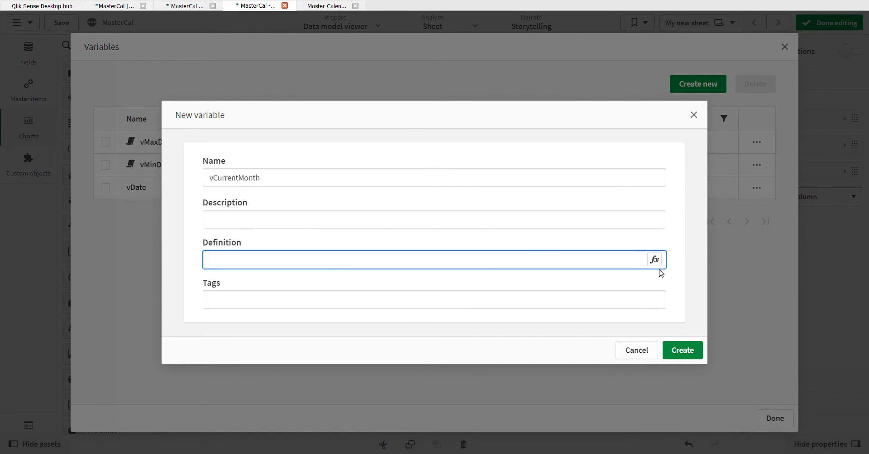
left_click(654, 260)
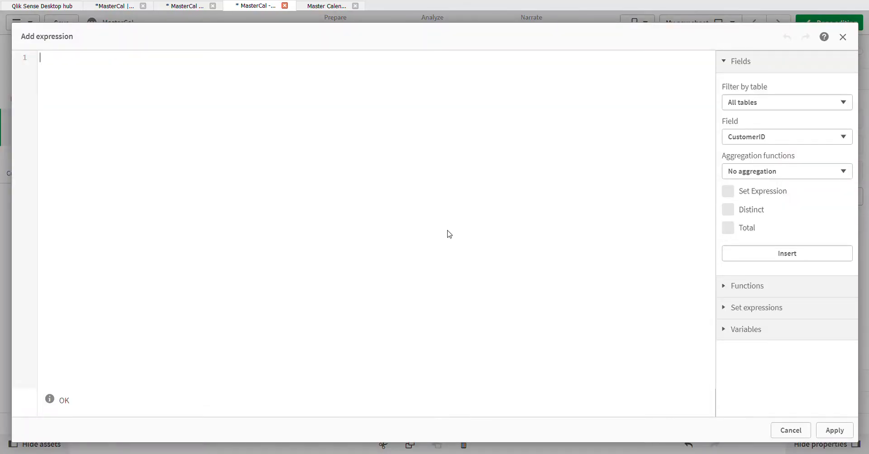
type("=")
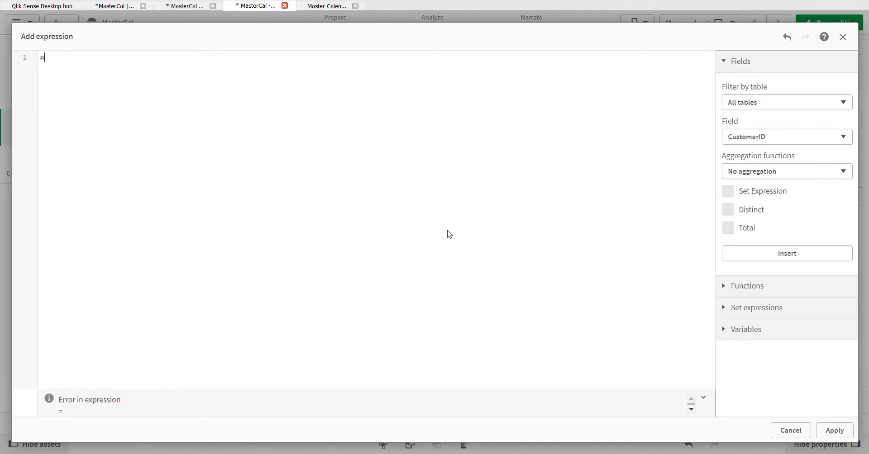
type("MonthName")
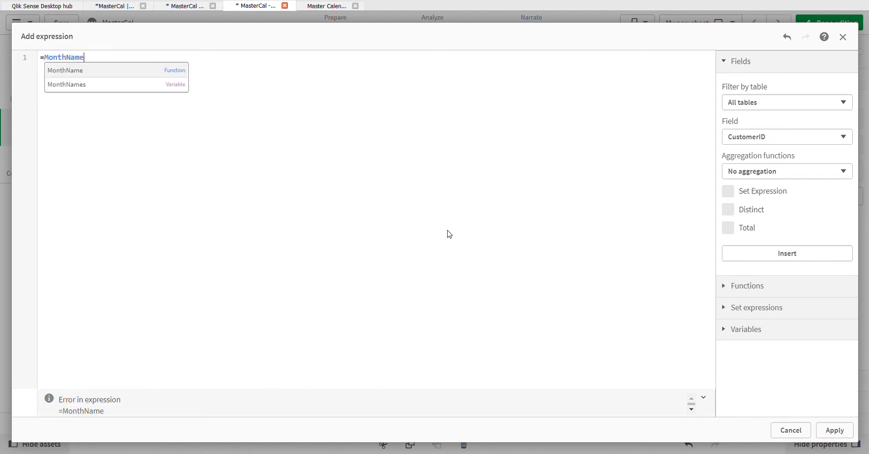
type("(v")
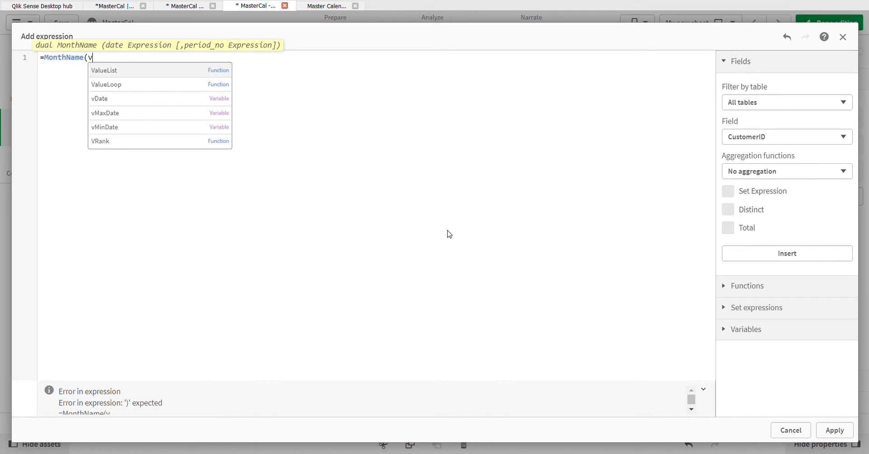
left_click(186, 99)
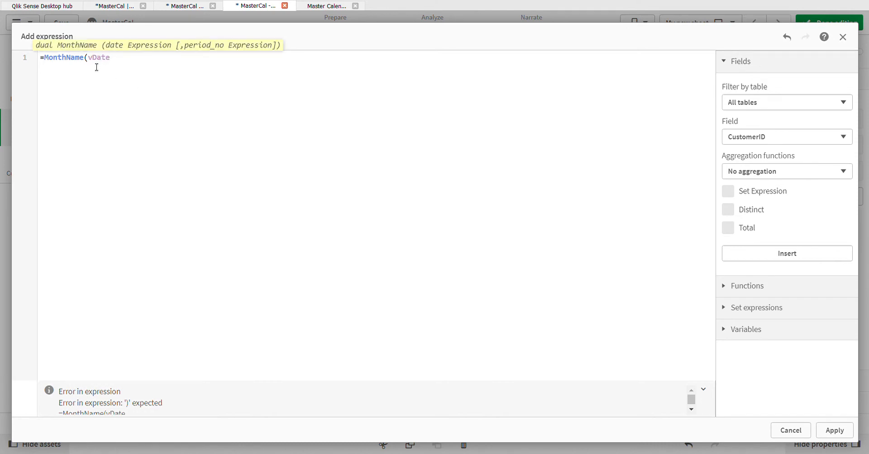
type("$(")
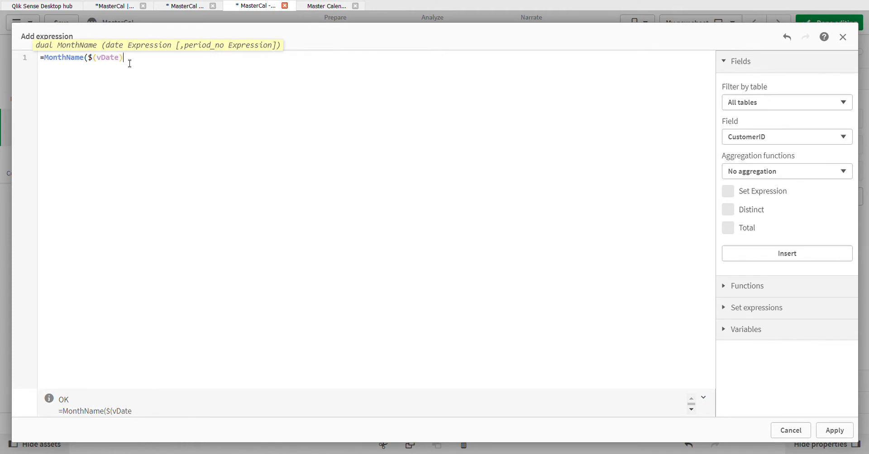
type(")")
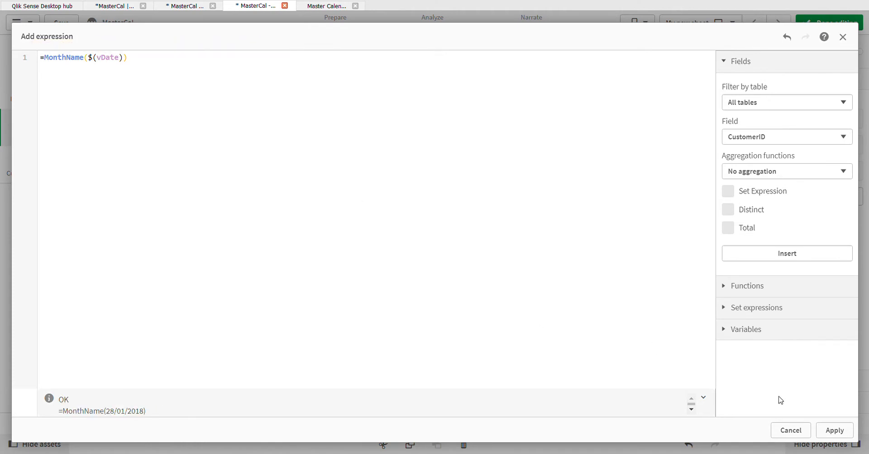
left_click(834, 431)
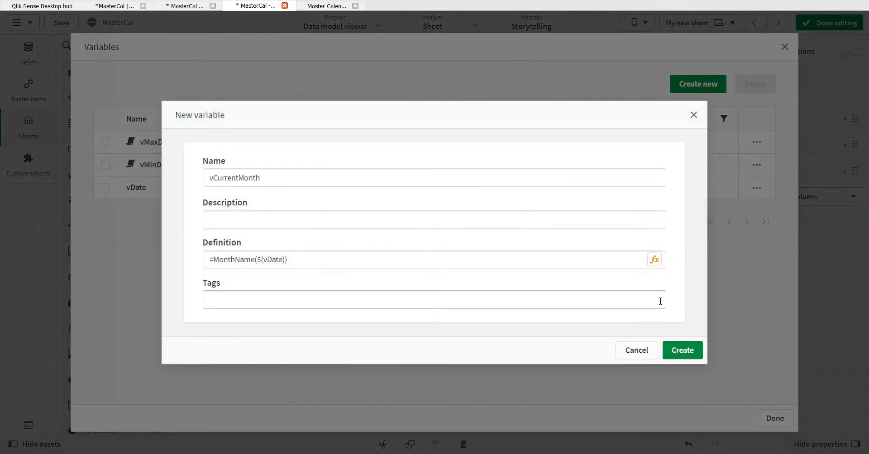
left_click(683, 349)
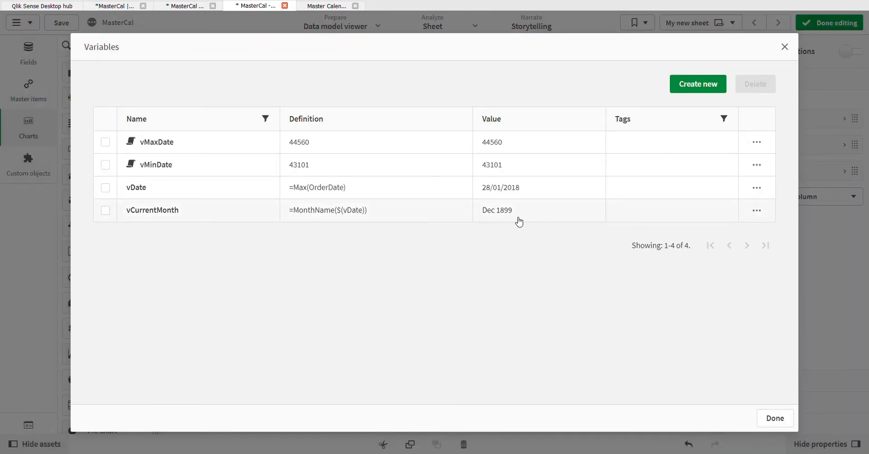
- Close the variables overview and return to the Calendar section of the data load script
left_click(756, 211)
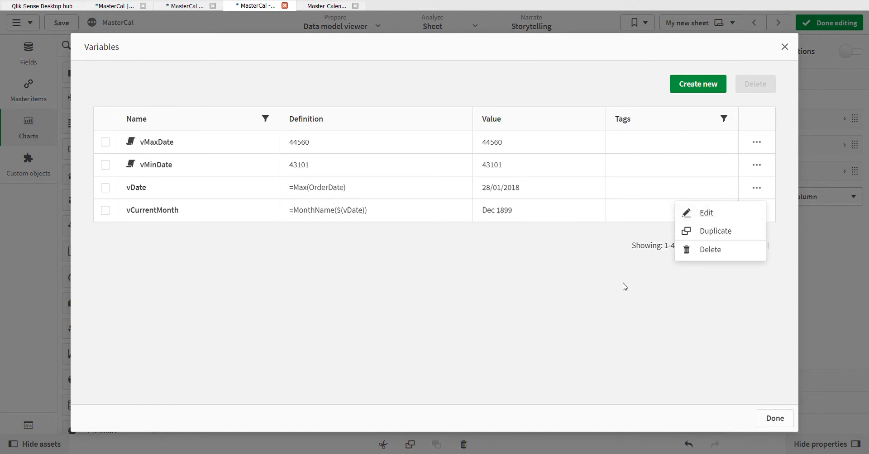
left_click(731, 375)
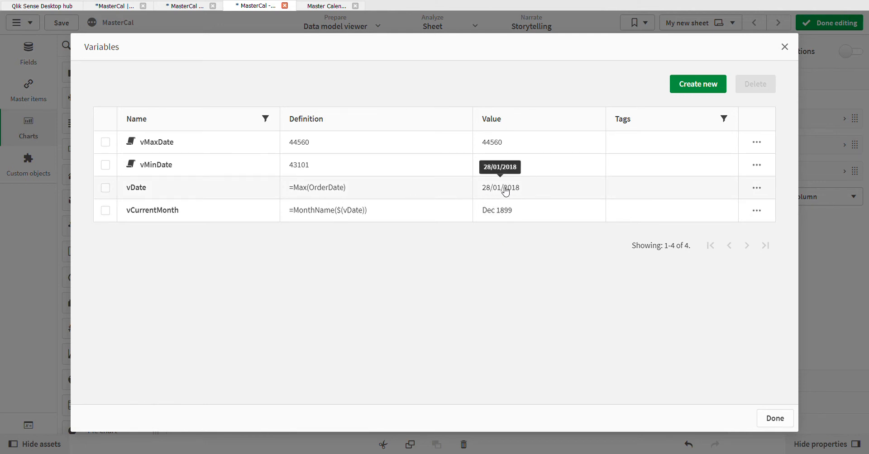
left_click(783, 425)
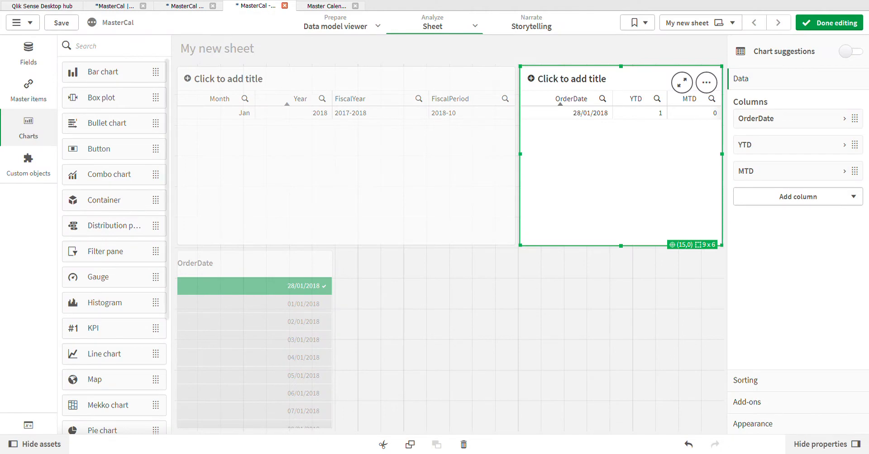
left_click(107, 6)
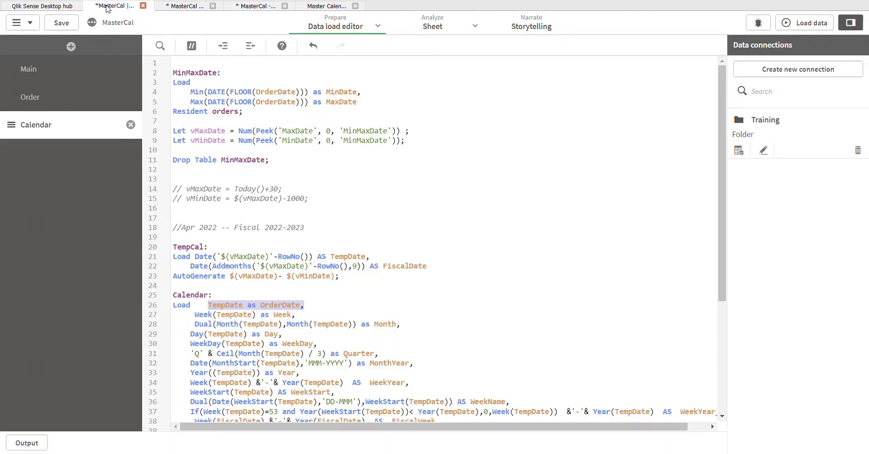
- In the Calendar load, replace TempDate on the OrderDate line with Dual(TempDate,TempDate)
left_click(203, 305)
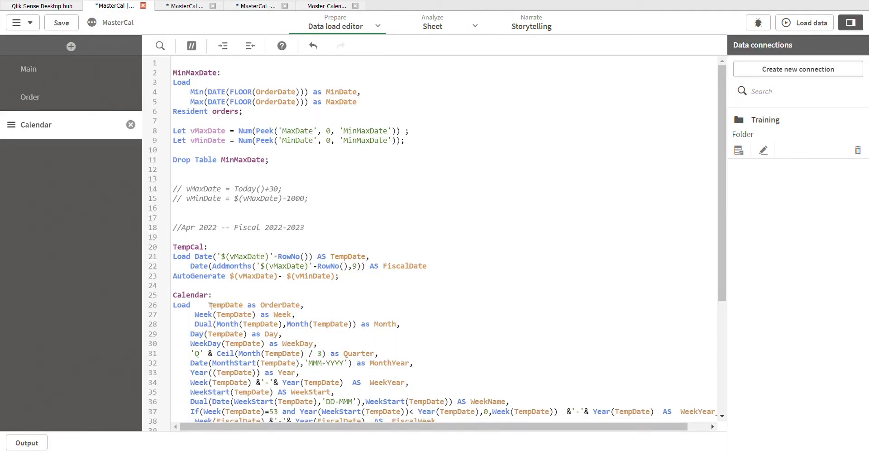
type("Daul(")
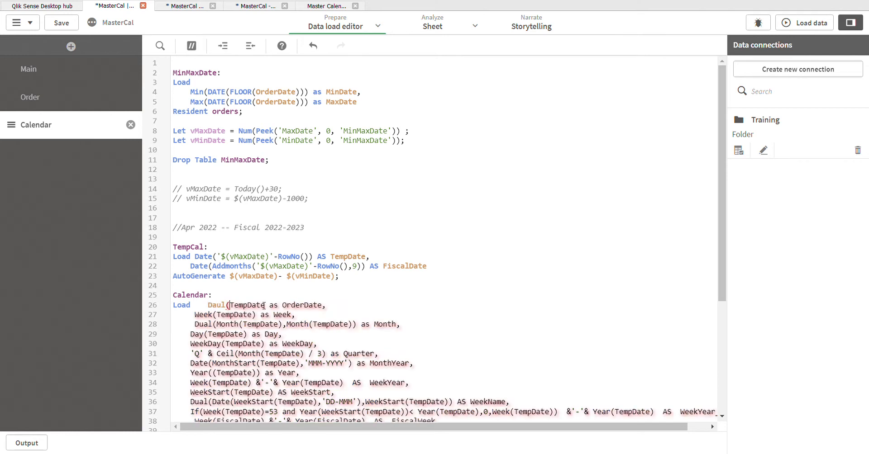
double_click(263, 306)
key("ctrl+c")
key("Right")
type(",")
key("ctrl+v")
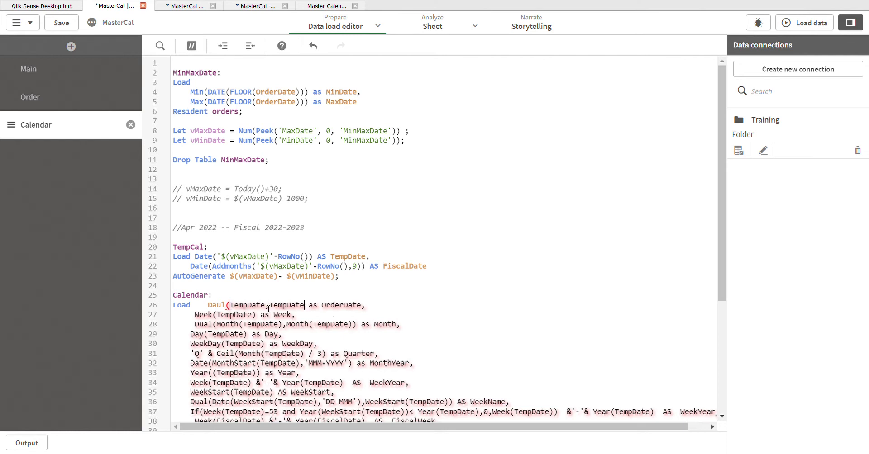
type(")")
key("BackSpace")
key("BackSpace")
type("ua")
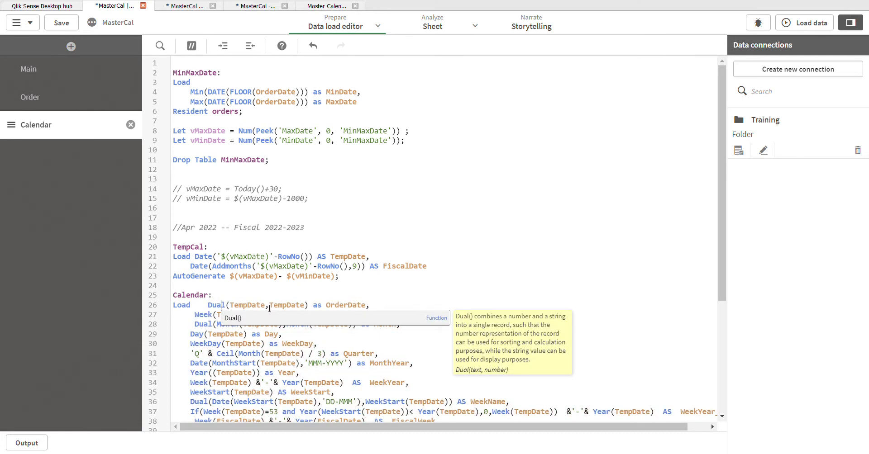
- Wrap the second TempDate of the OrderDate line's Dual in num(), giving Dual(TempDate,num(TempDate)), and reload the data
type("num")
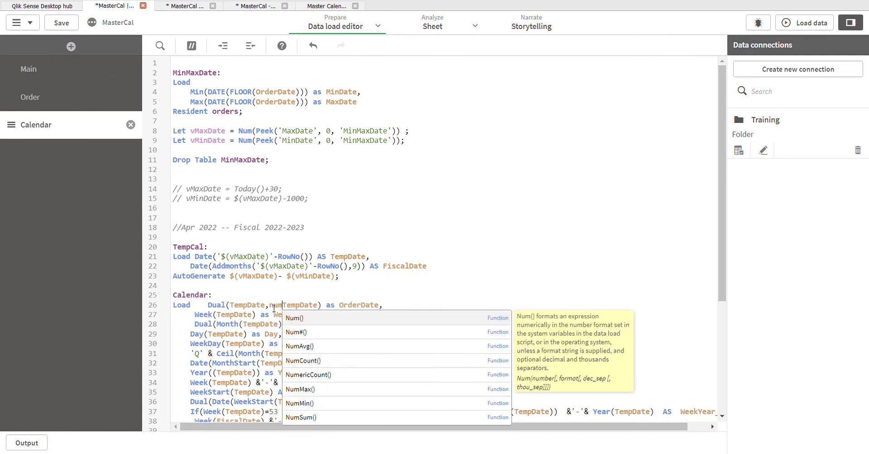
type("(")
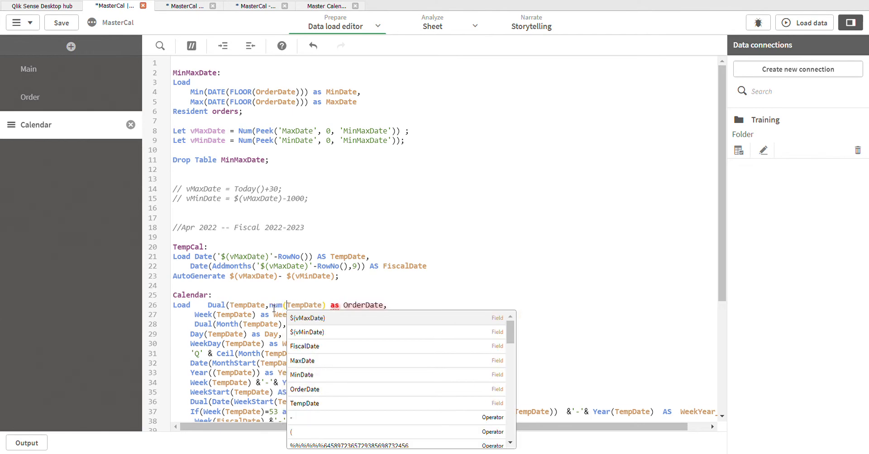
left_click(328, 309)
type(")")
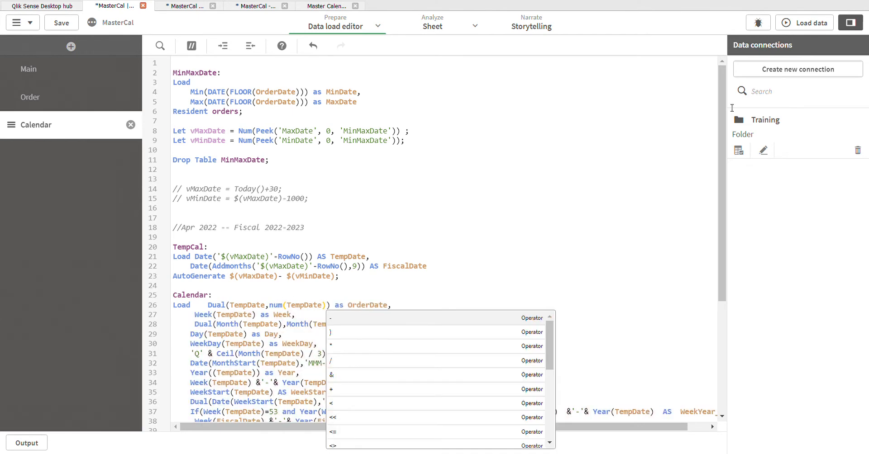
left_click(804, 22)
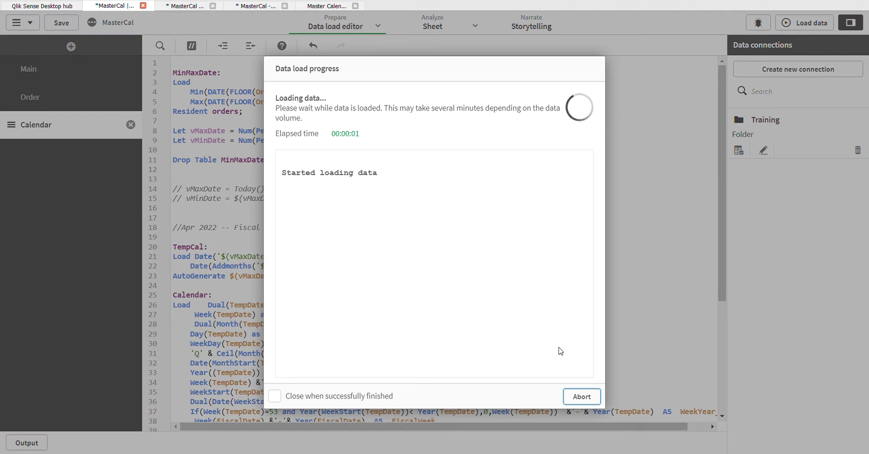
left_click(581, 396)
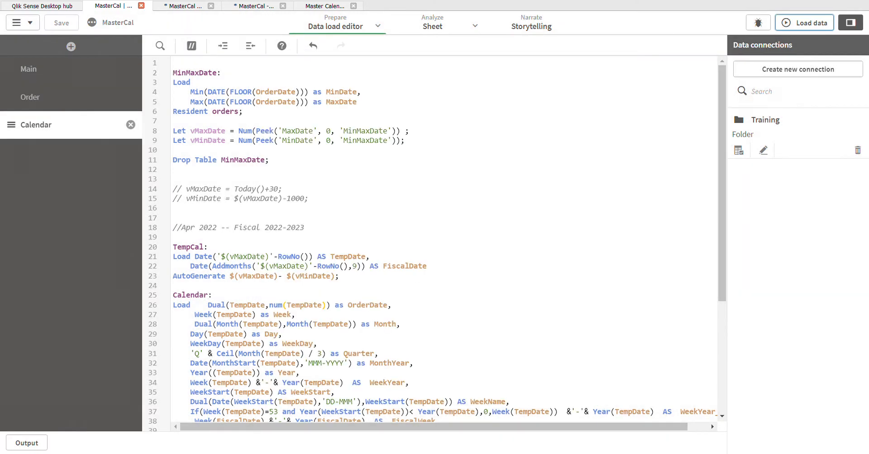
- Return to the sheet, reopen the variables overview and open the vCurrentMonth variable for editing
left_click(244, 6)
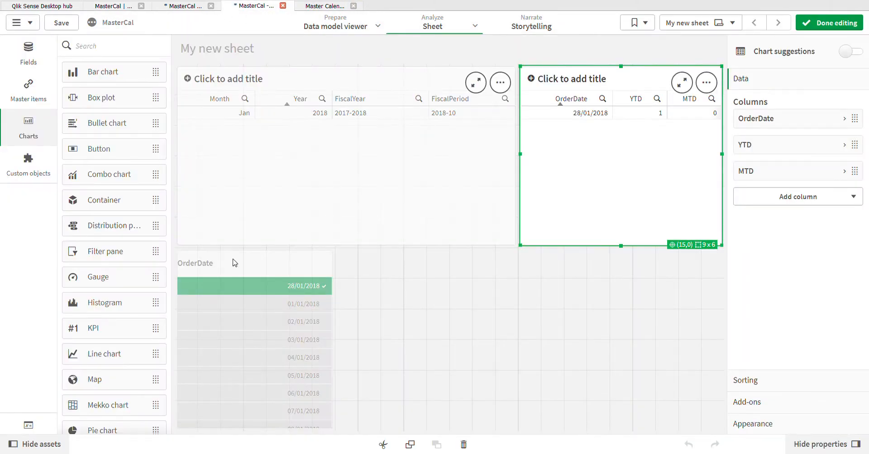
left_click(28, 425)
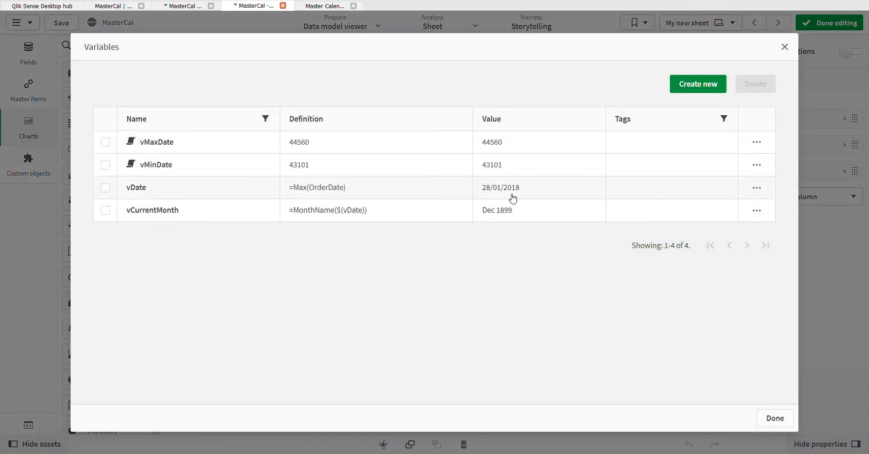
left_click(405, 216)
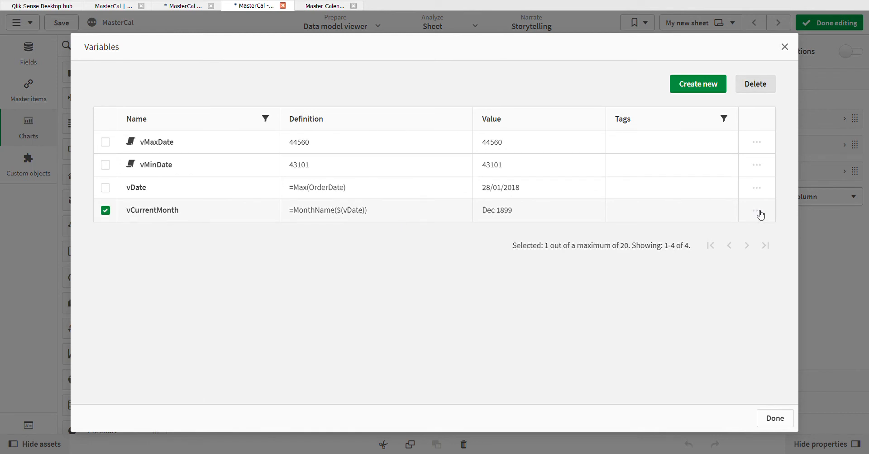
left_click(432, 220)
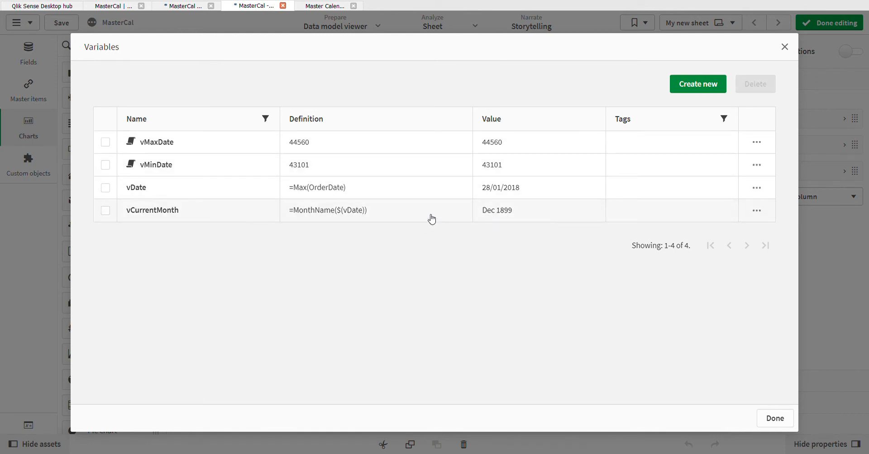
left_click(766, 218)
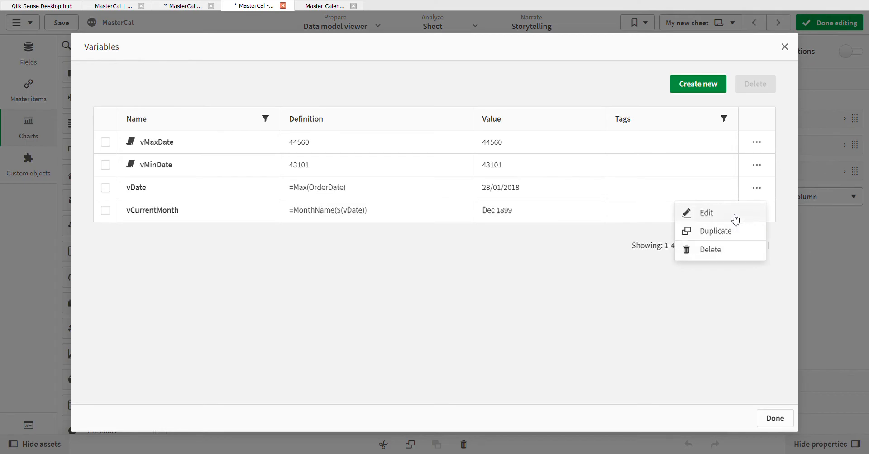
left_click(705, 213)
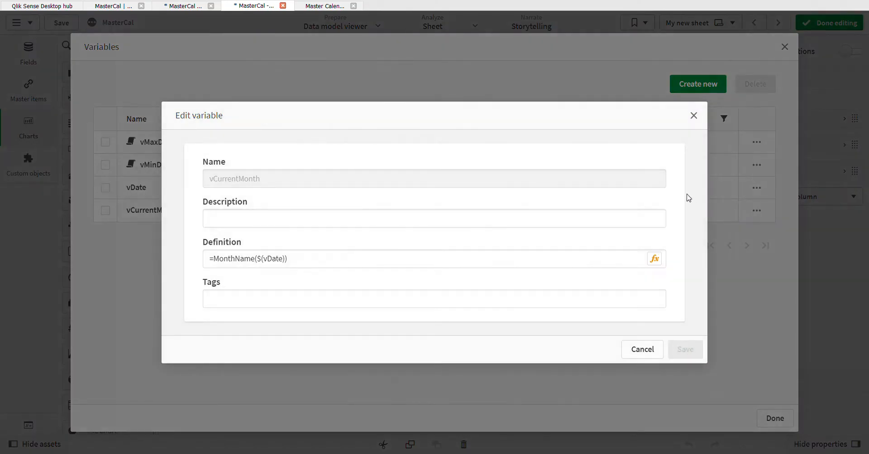
- Remove the dollar-sign expansion from the vCurrentMonth definition, making it =MonthName(vDate), and save the variable
left_click(654, 259)
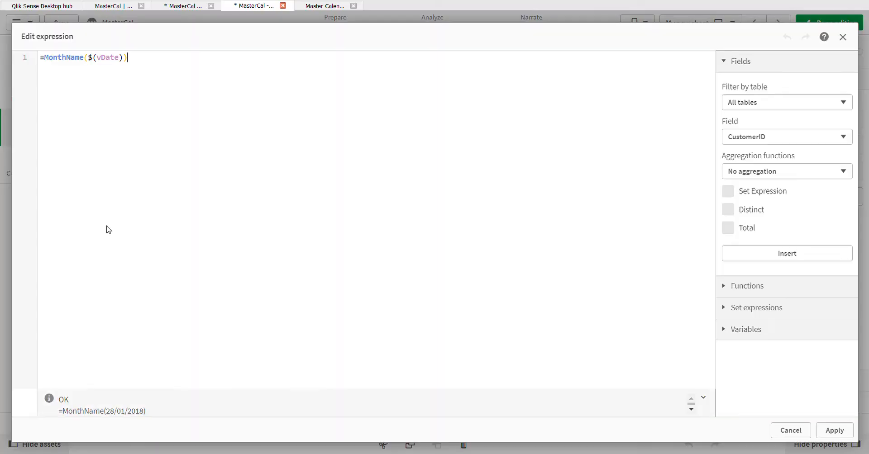
left_click(98, 59)
key("BackSpace")
key("BackSpace")
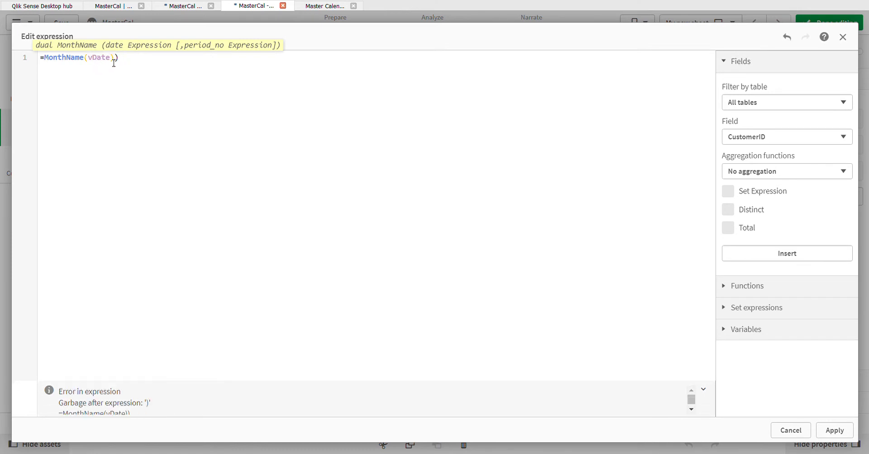
key("BackSpace")
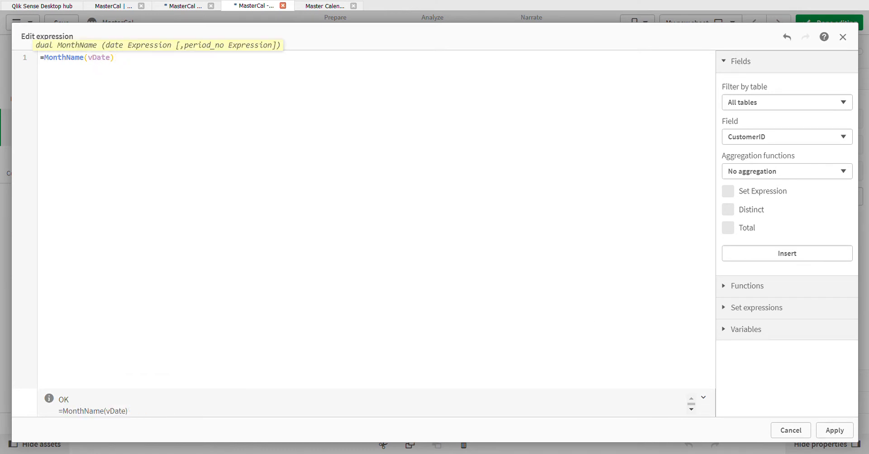
left_click(834, 431)
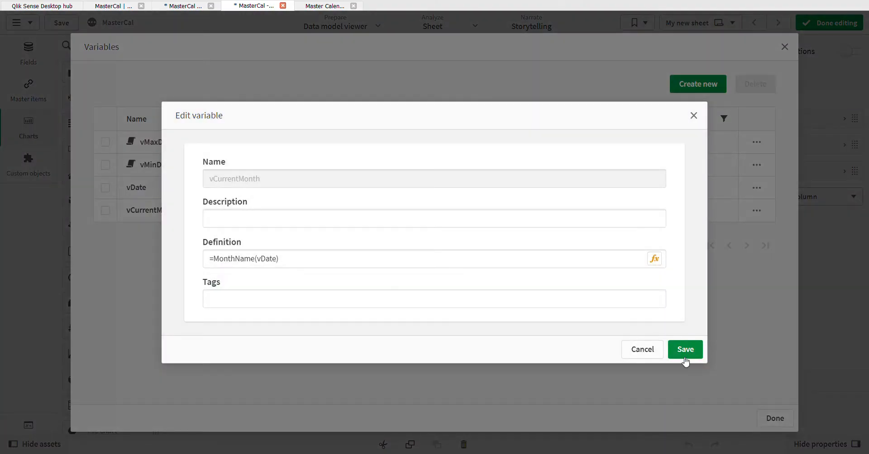
left_click(686, 352)
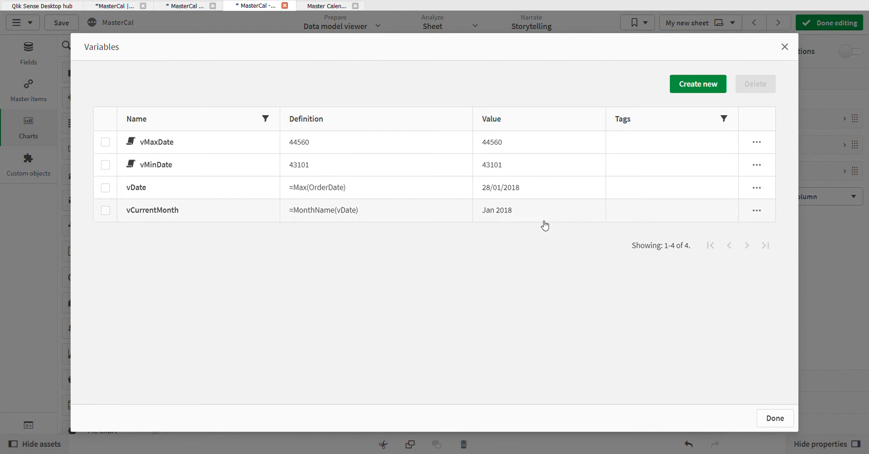
- Start another new variable and name it vCurrentYear
left_click(711, 90)
left_click(331, 179)
type("v")
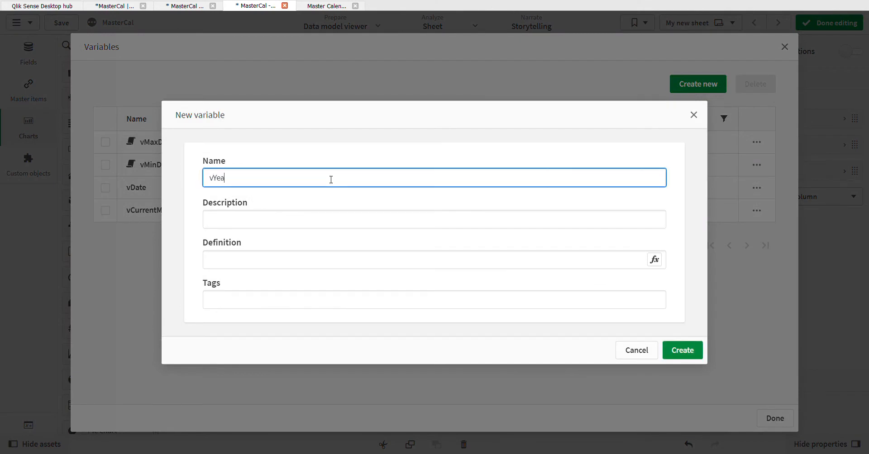
type("Current")
- Define vCurrentYear as =Year(vDate) and create the variable
left_click(654, 260)
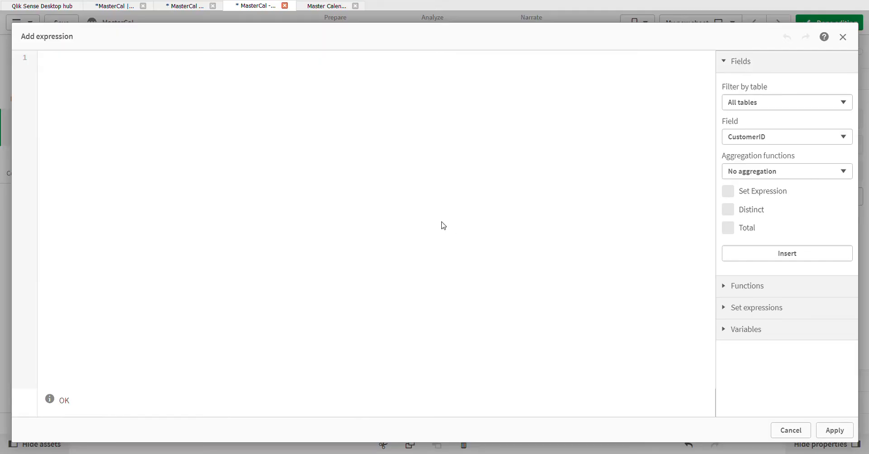
type("vDate")
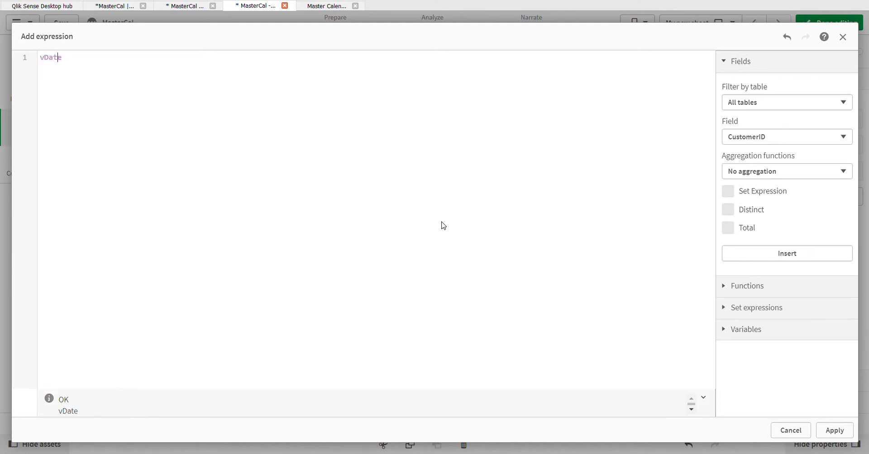
key("Home")
type("Year(")
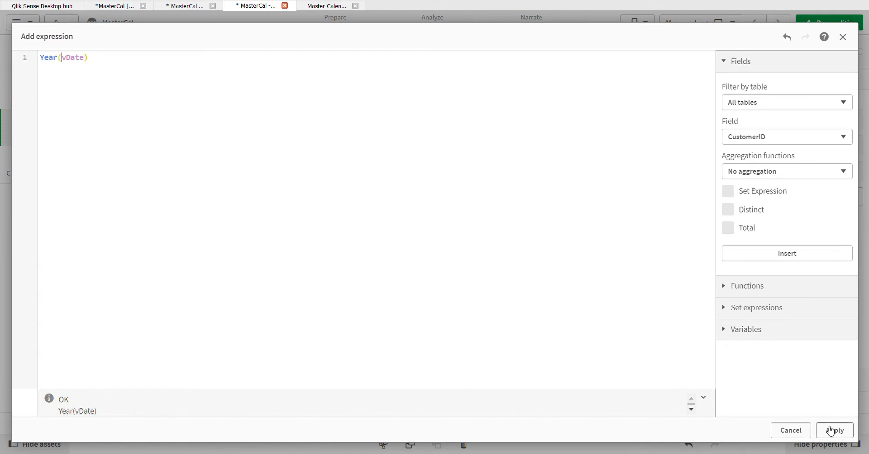
type("=")
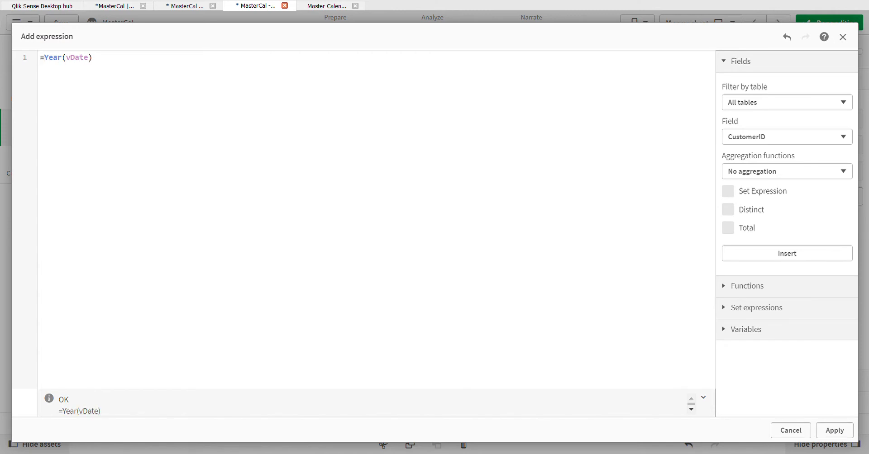
left_click(825, 430)
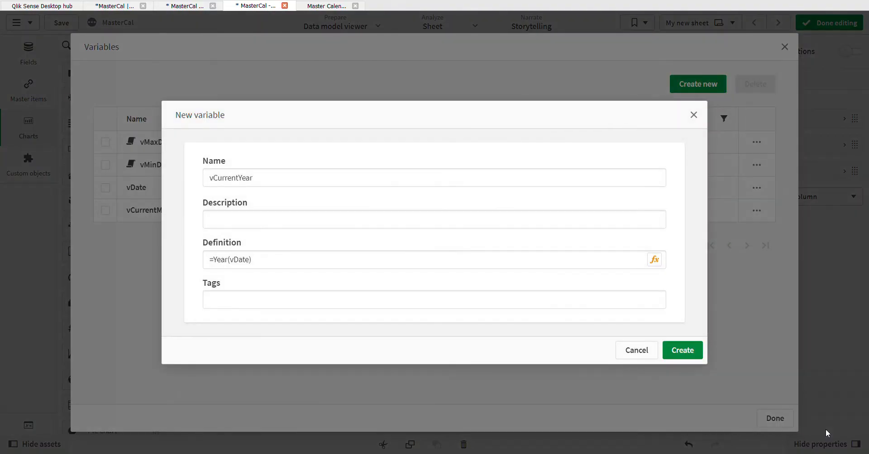
left_click(693, 351)
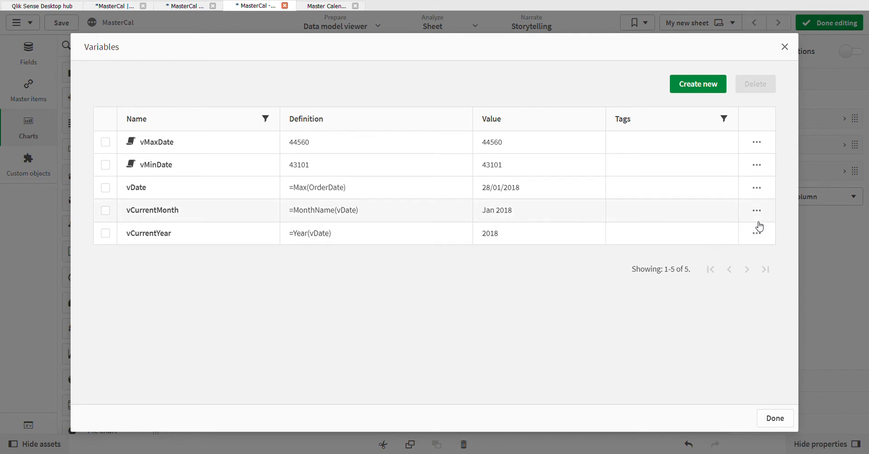
- Start another new variable and name it vLastYear
left_click(711, 87)
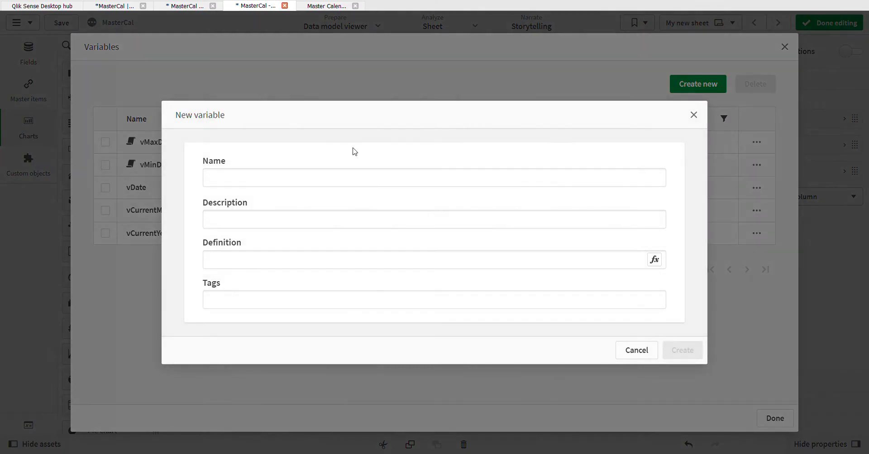
left_click(347, 181)
type("vLastYear")
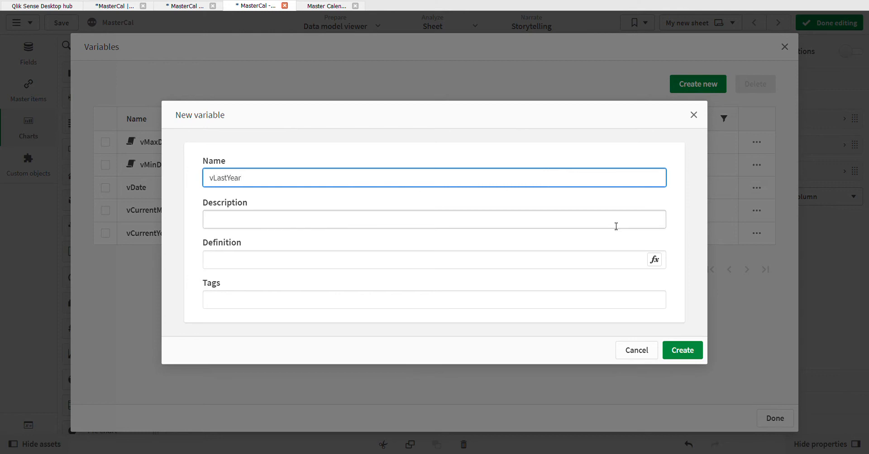
- Define vLastYear as =vCurrentYear -1 and create the variable
left_click(654, 260)
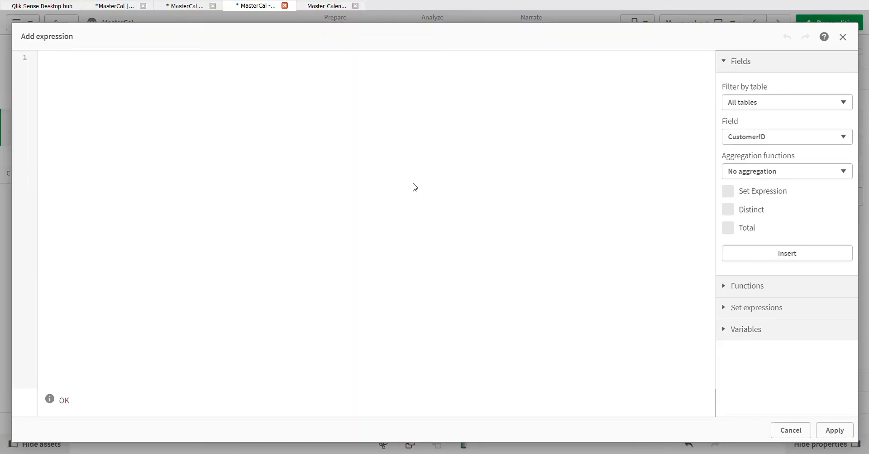
type("vC")
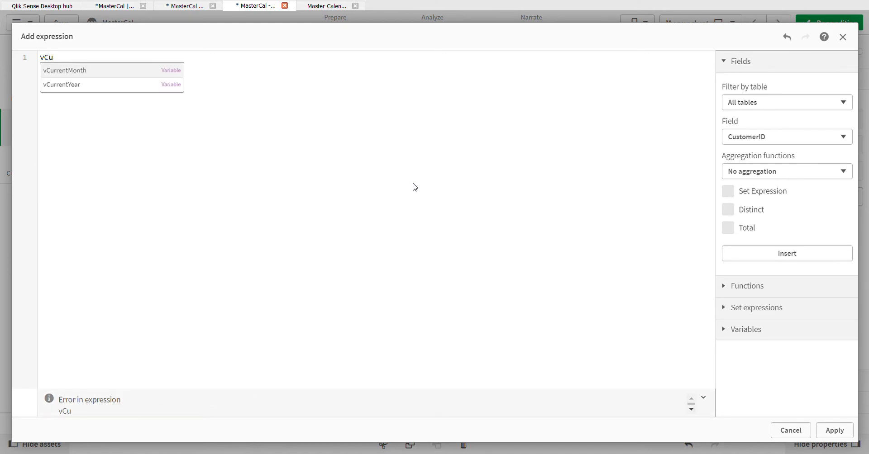
type("u")
key("Down")
key("Return")
type("-1")
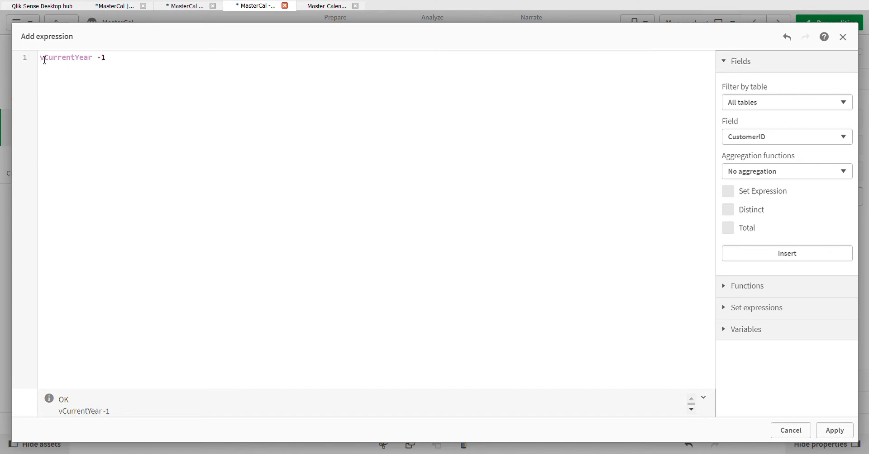
left_click(835, 430)
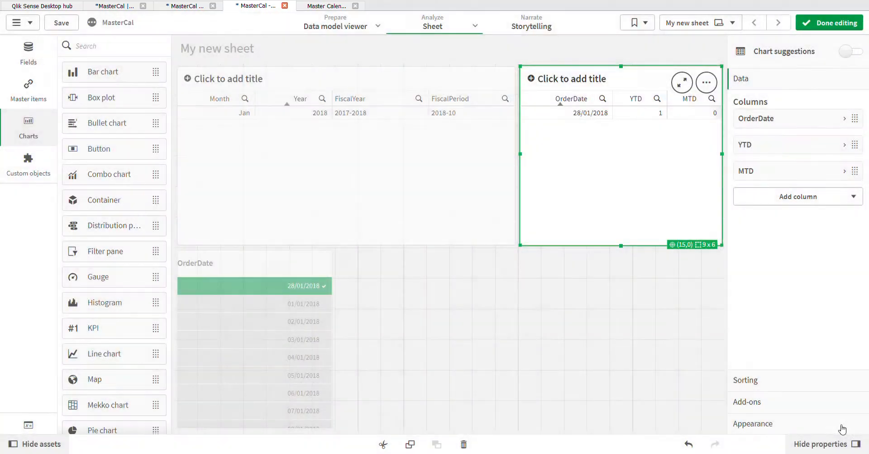
left_click(683, 349)
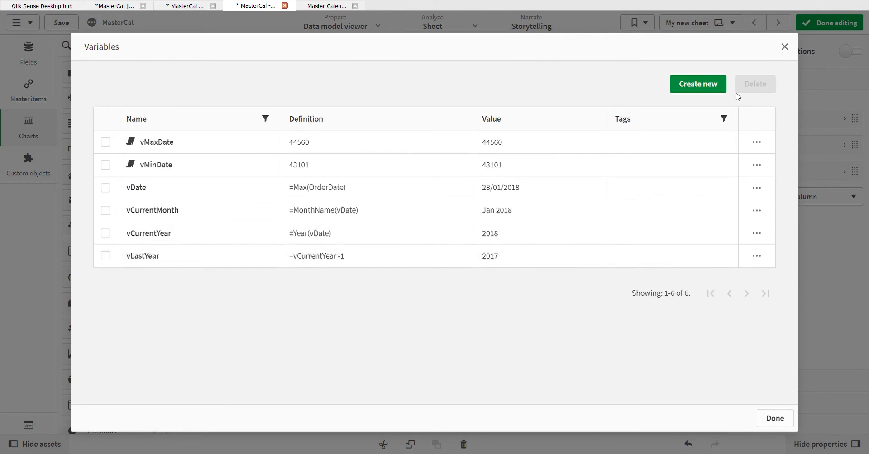
- Create a new variable vLastMonth with the definition vCurrentMonth -1
left_click(699, 84)
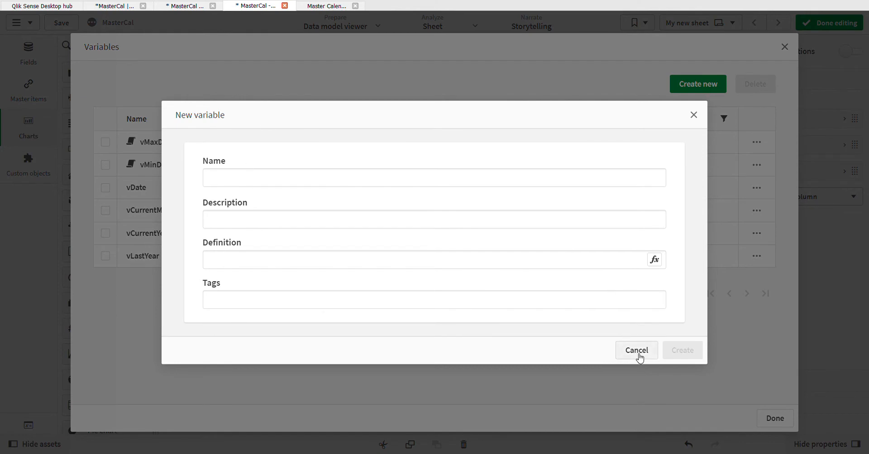
left_click(613, 180)
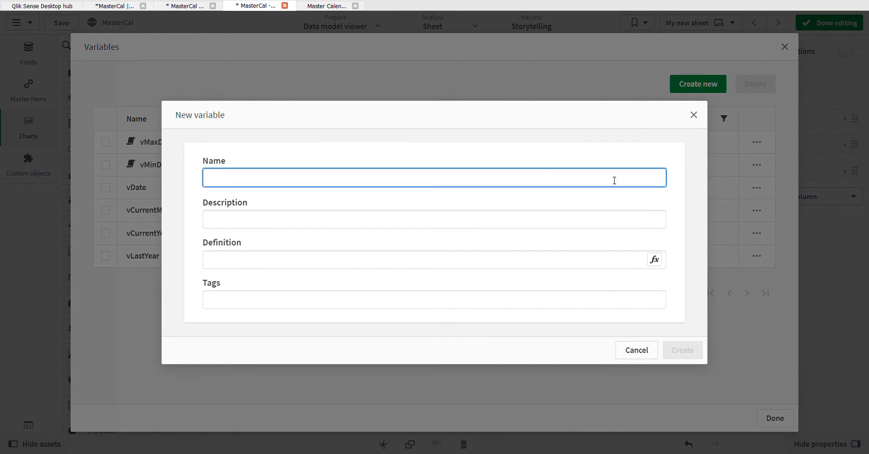
type("vLastMonth")
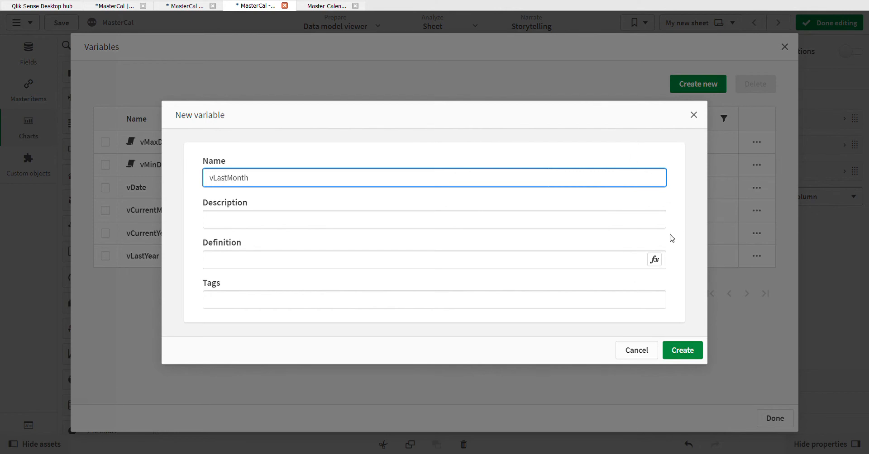
left_click(655, 259)
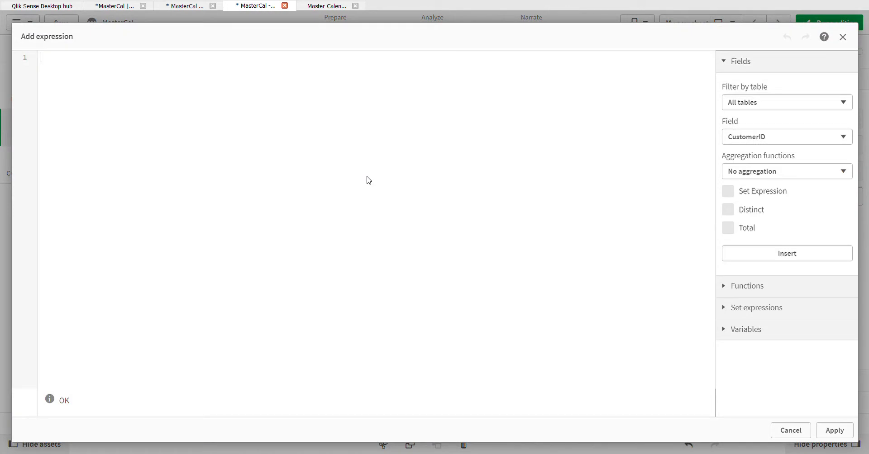
type("v")
key("BackSpace")
type("v")
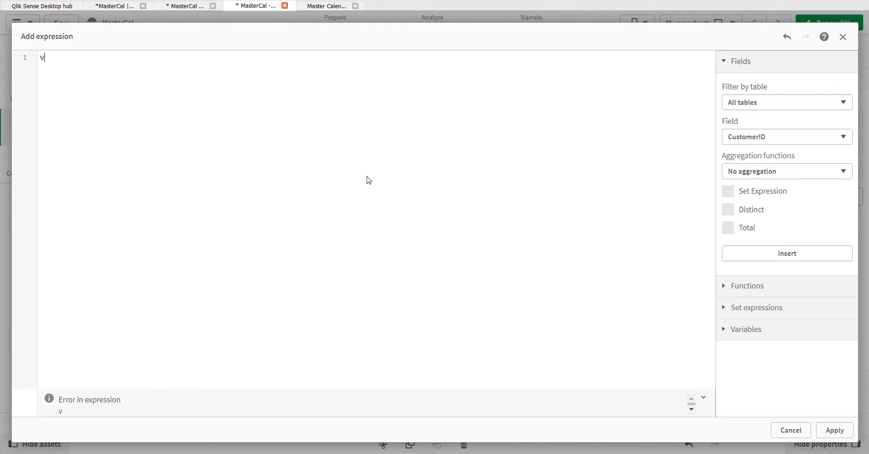
type("Cu")
key("Return")
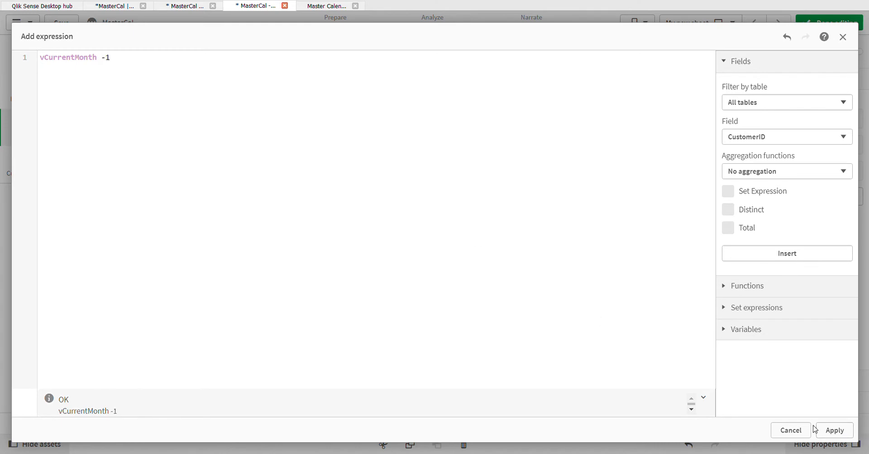
left_click(833, 430)
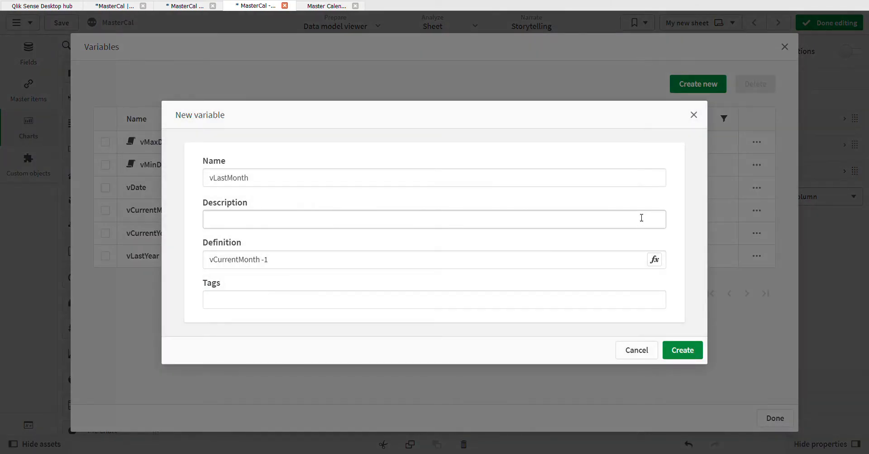
left_click(691, 356)
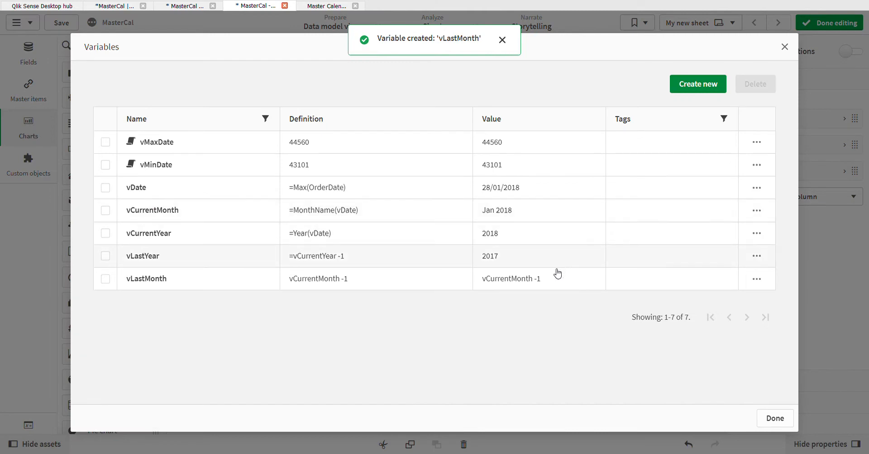
- Add the missing equals sign so vLastMonth is defined as =vCurrentMonth -1, and save it
left_click(762, 279)
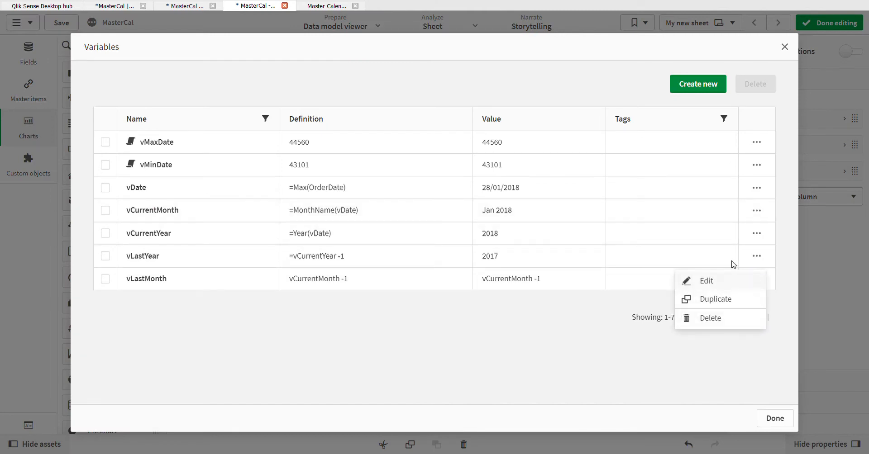
left_click(714, 283)
left_click(214, 260)
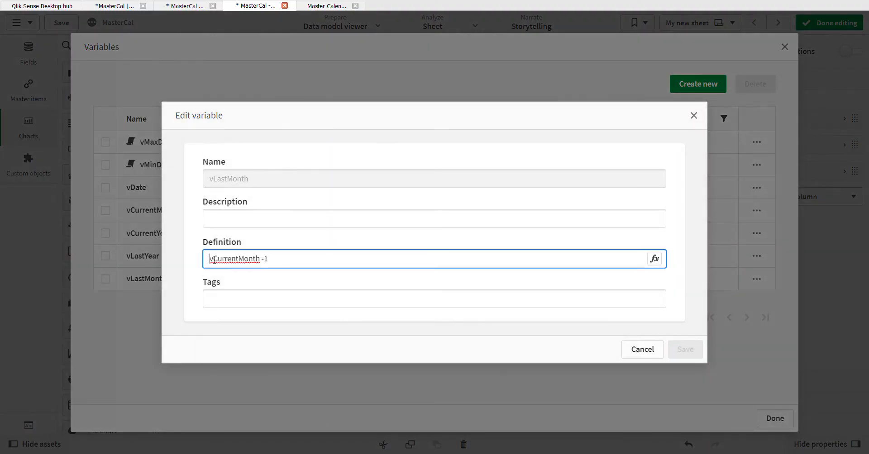
type("=")
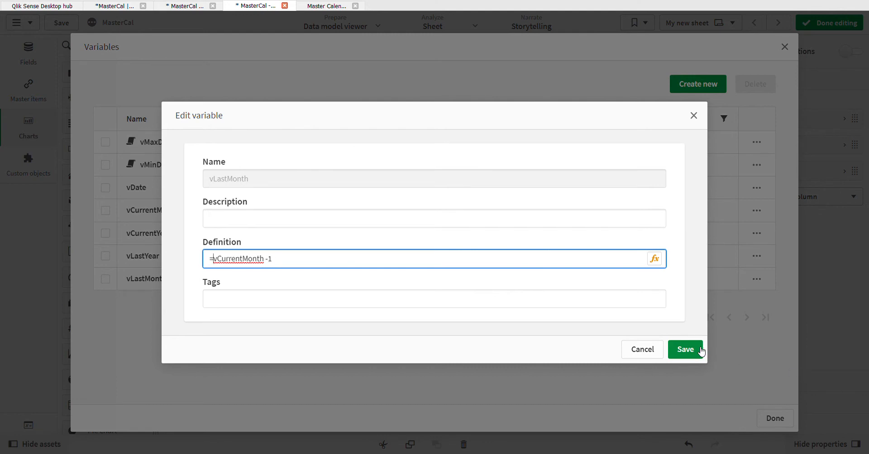
left_click(685, 349)
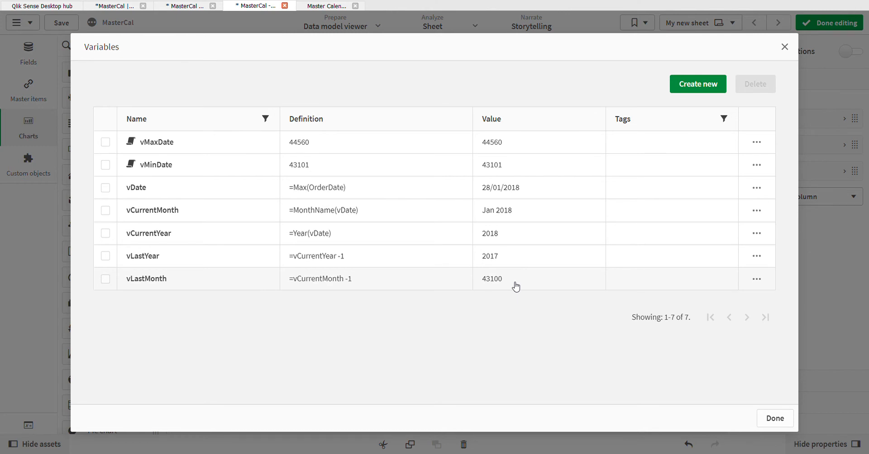
left_click(765, 281)
left_click(738, 286)
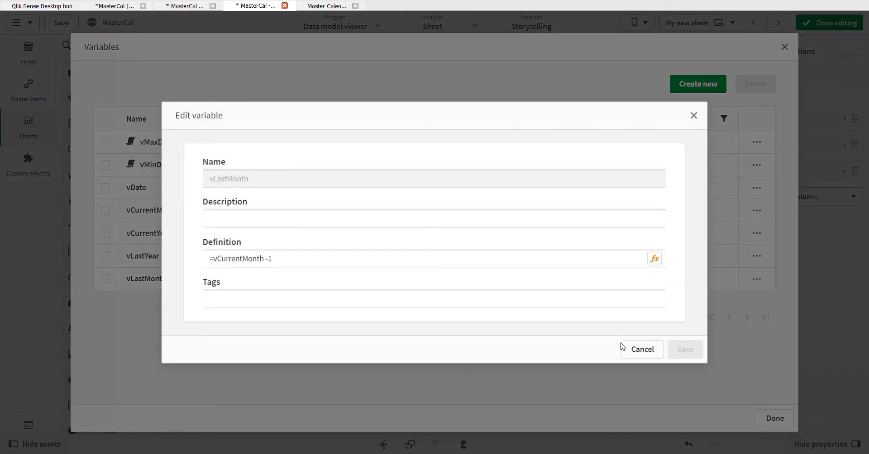
left_click(642, 352)
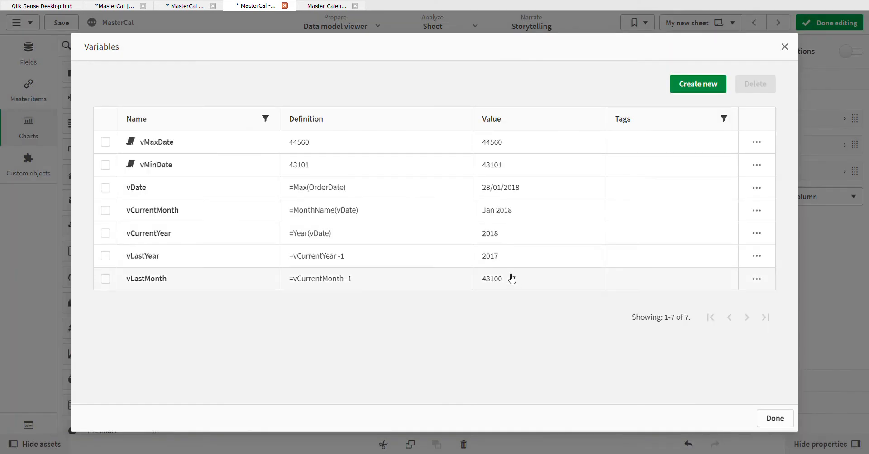
- Change the vCurrentMonth definition to =Month(vDate) and save the variable
left_click(762, 212)
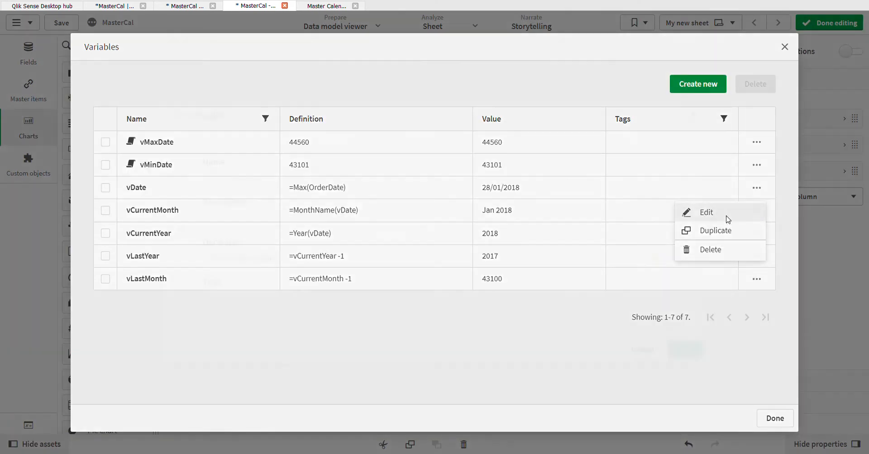
left_click(729, 217)
left_click(259, 260)
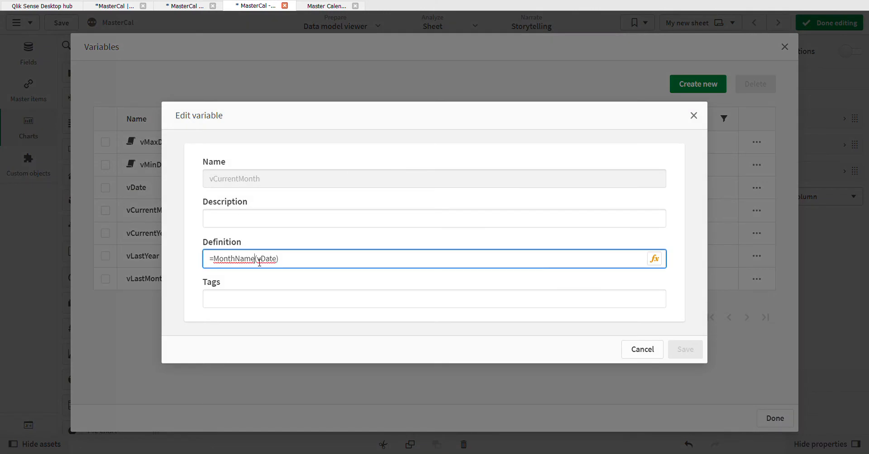
key("BackSpace")
key("BackSpace")
key("BackSpace")
key("BackSpace")
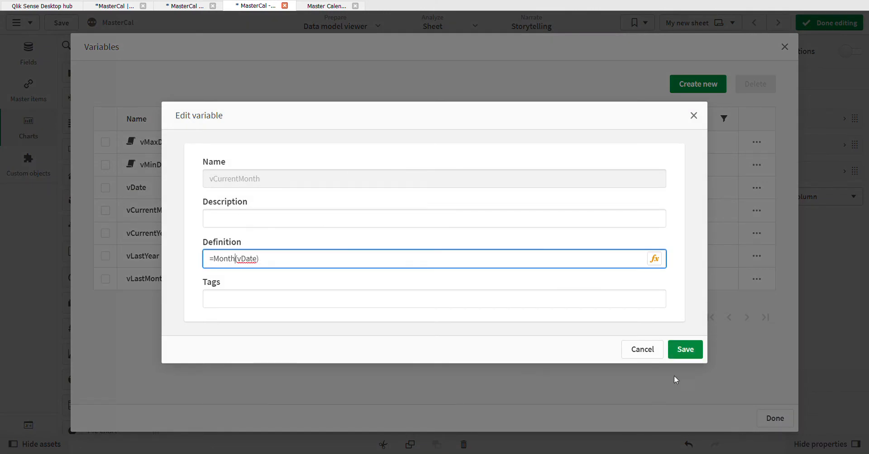
left_click(684, 349)
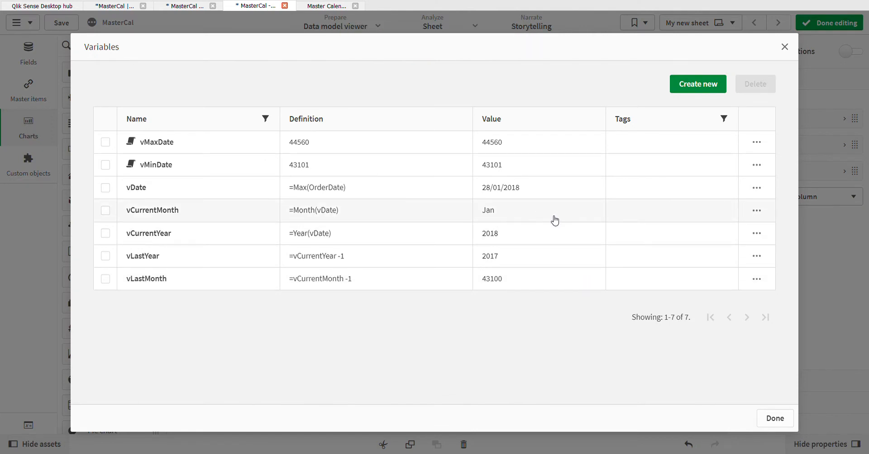
- Check the vLastMonth definition in the expression editor and close the variable without changing it
left_click(756, 280)
left_click(708, 284)
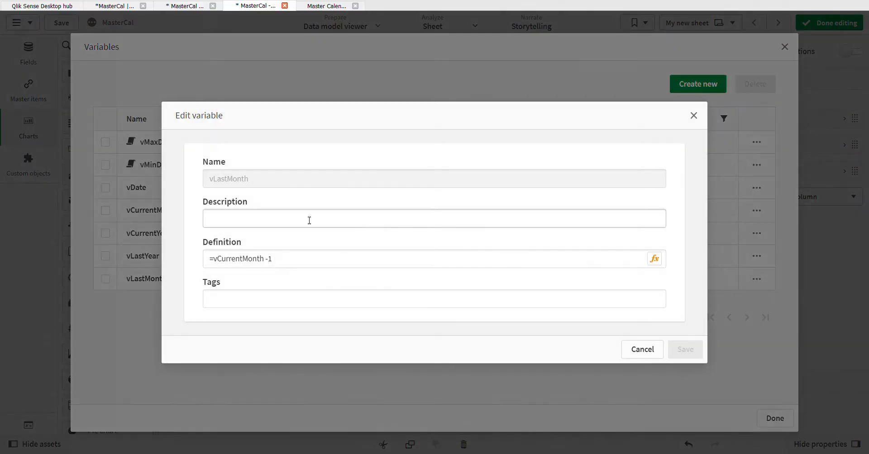
left_click(281, 262)
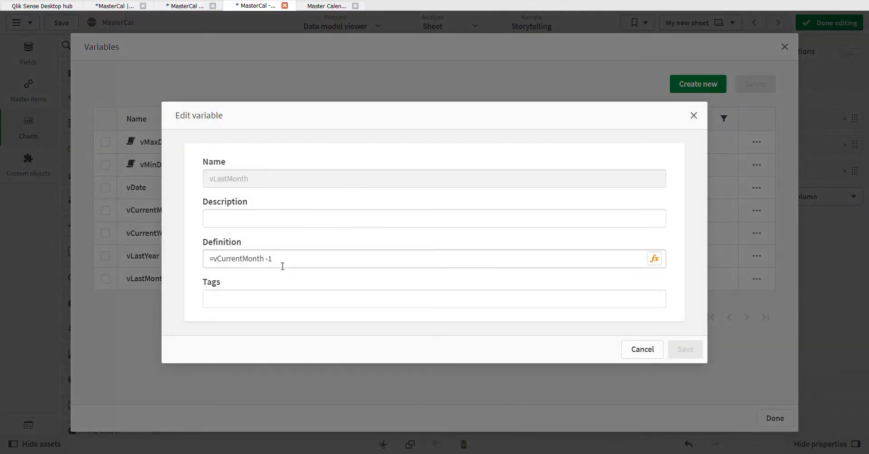
left_click(666, 260)
left_click(652, 261)
left_click(659, 261)
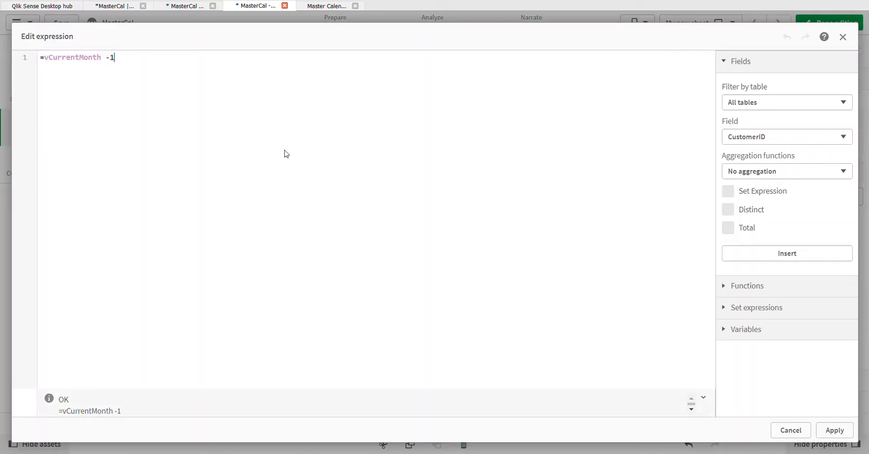
left_click(837, 431)
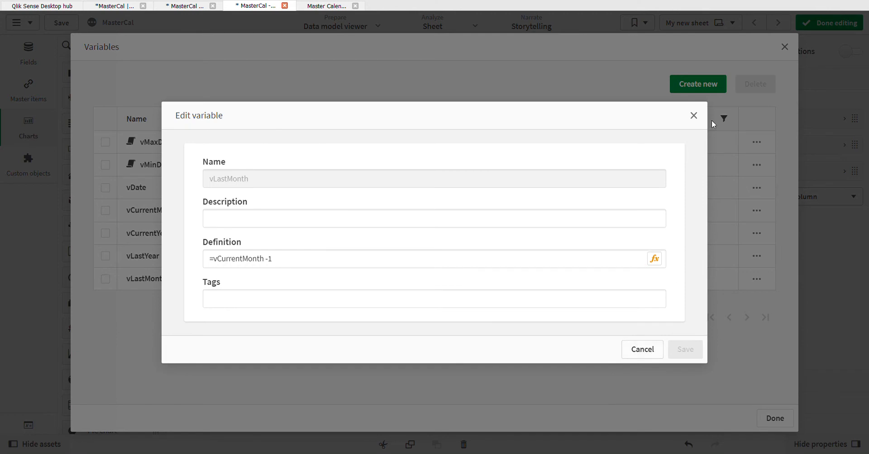
left_click(693, 116)
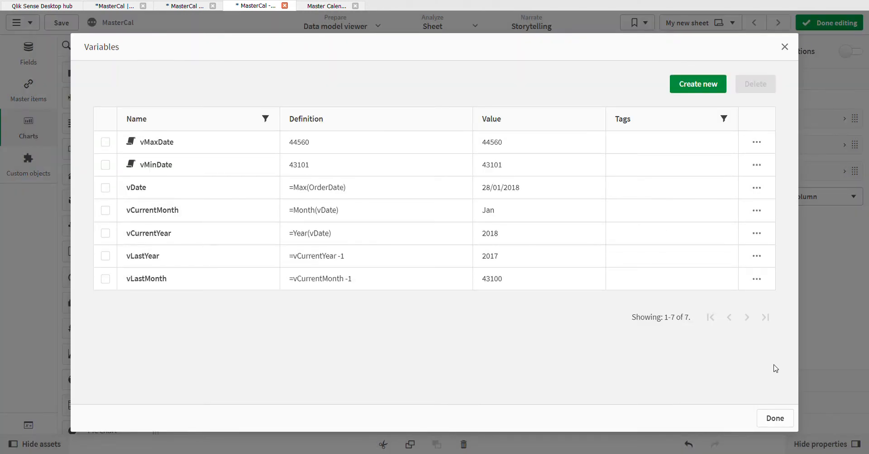
- Reopen the variables list and delete the vLastMonth variable
left_click(780, 421)
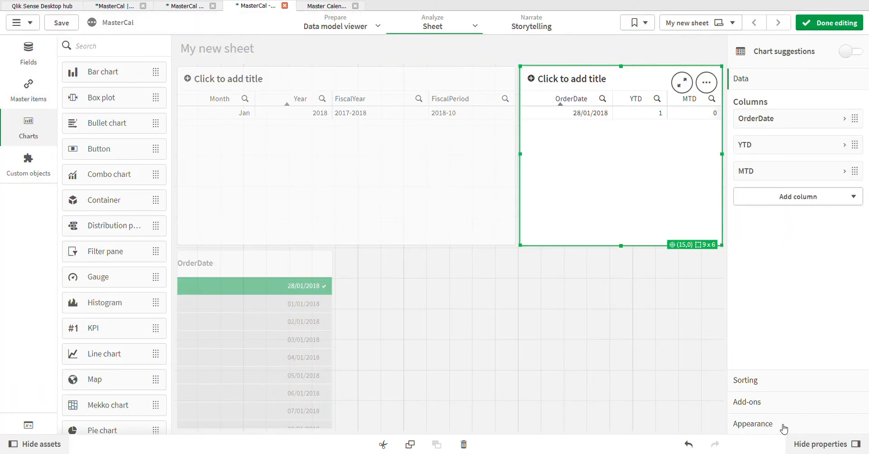
left_click(29, 425)
left_click(756, 278)
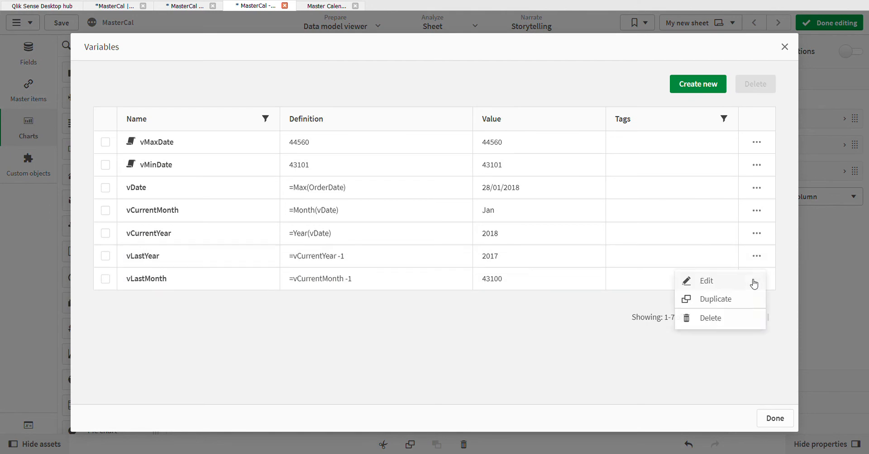
left_click(715, 320)
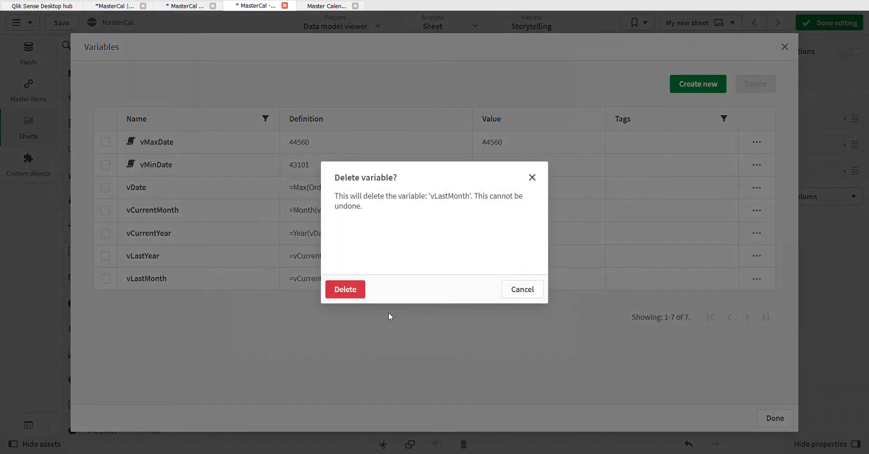
left_click(361, 290)
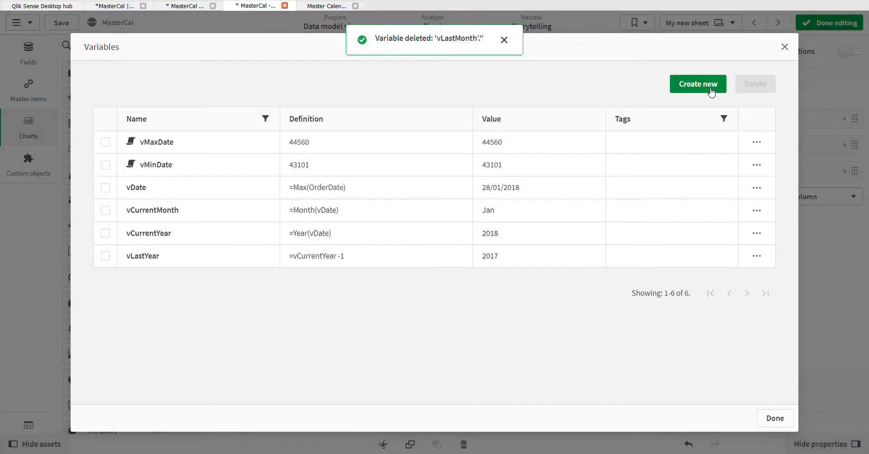
- Create the variable vLastMonth again, defined as =vCurrentMonth -1
left_click(709, 85)
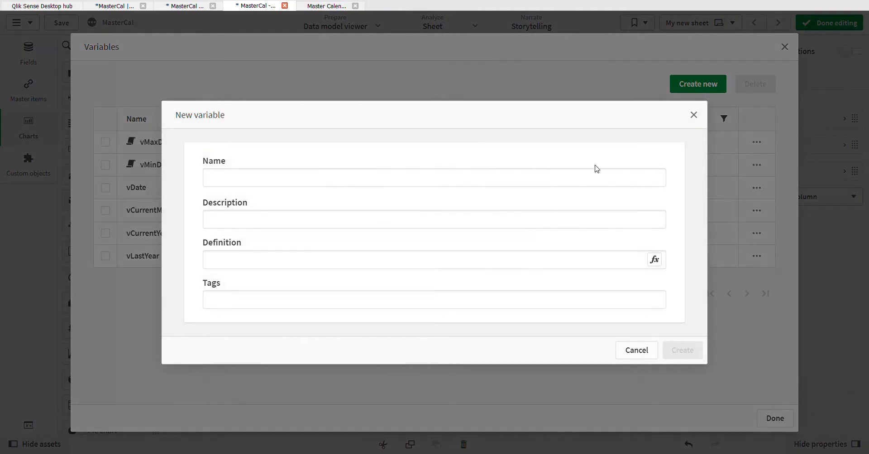
left_click(585, 186)
type("vLastMonth")
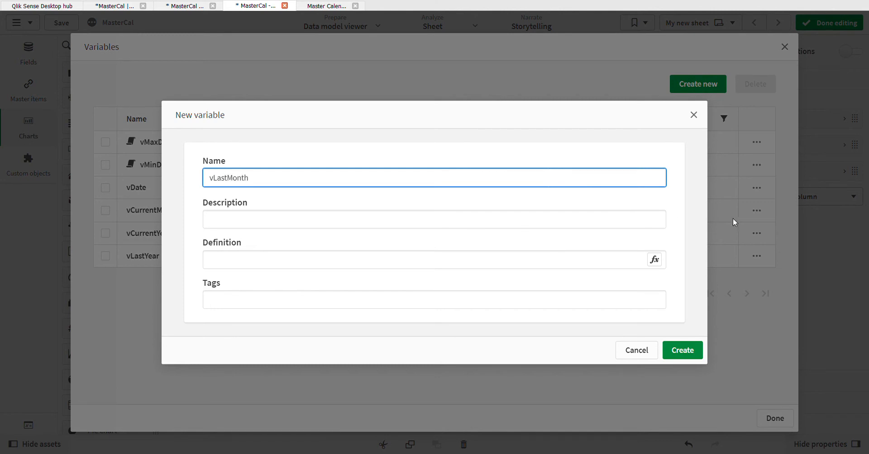
left_click(656, 260)
type("v")
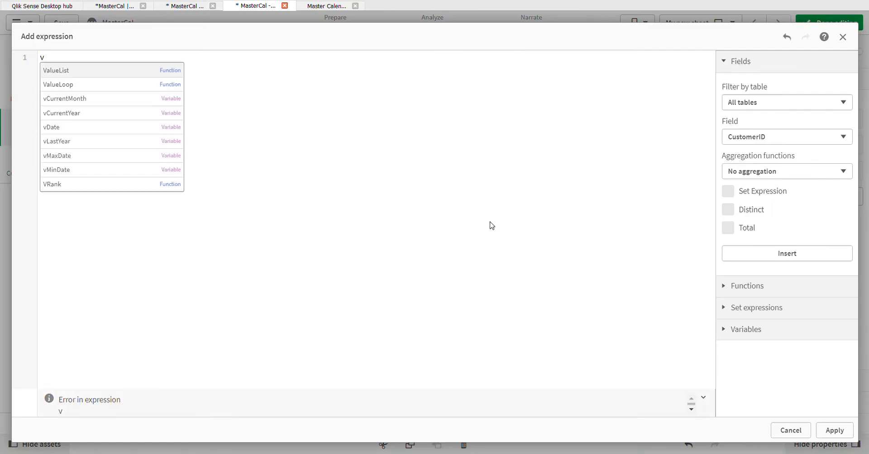
type("C")
left_click(84, 70)
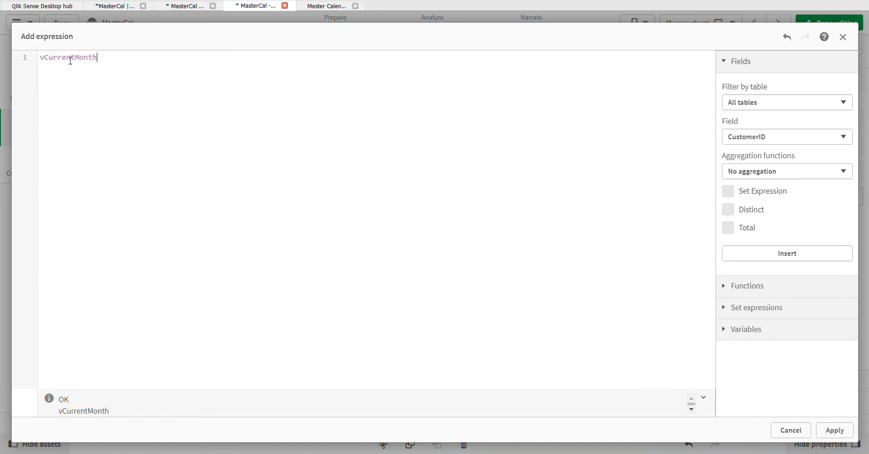
type("=")
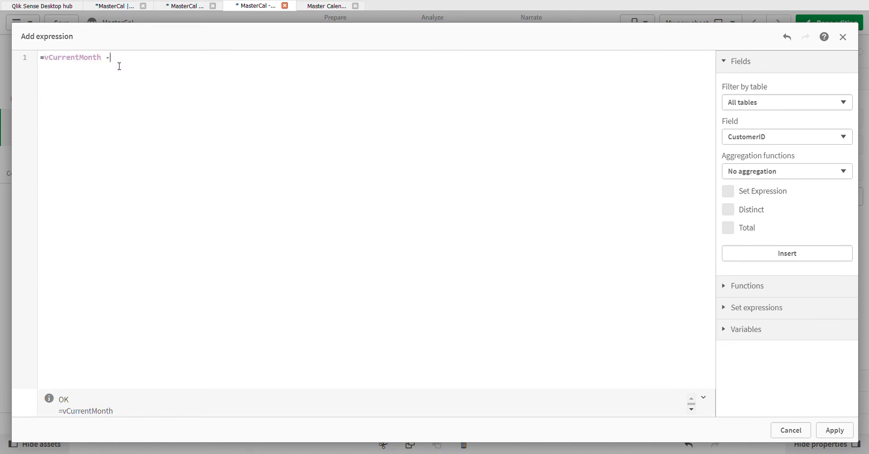
left_click(832, 430)
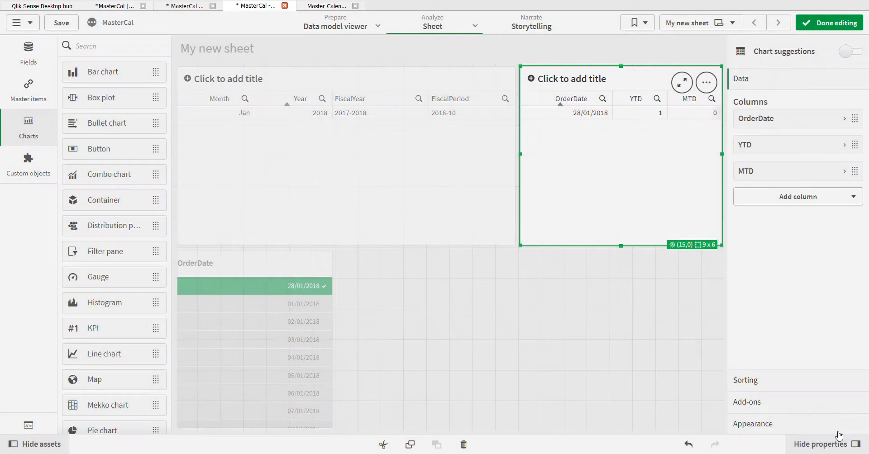
left_click(688, 349)
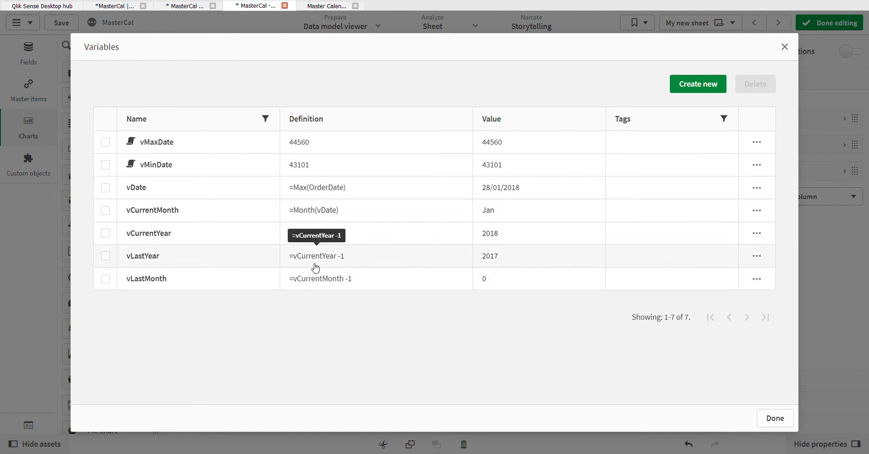
- Change the vCurrentMonth definition to =MonthName(vDate) and save the variable
left_click(762, 211)
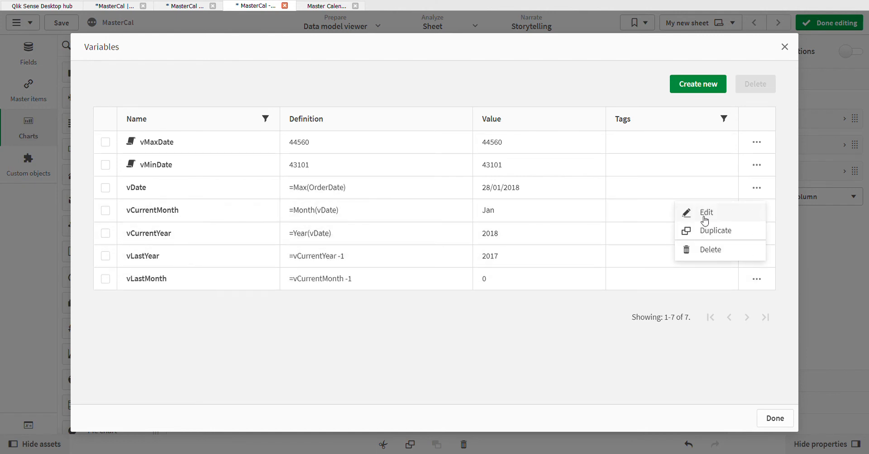
left_click(705, 211)
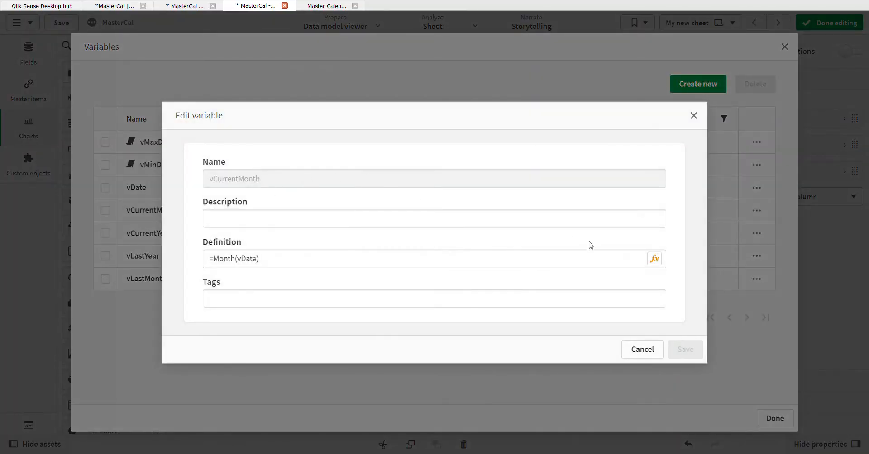
left_click(655, 259)
left_click(68, 61)
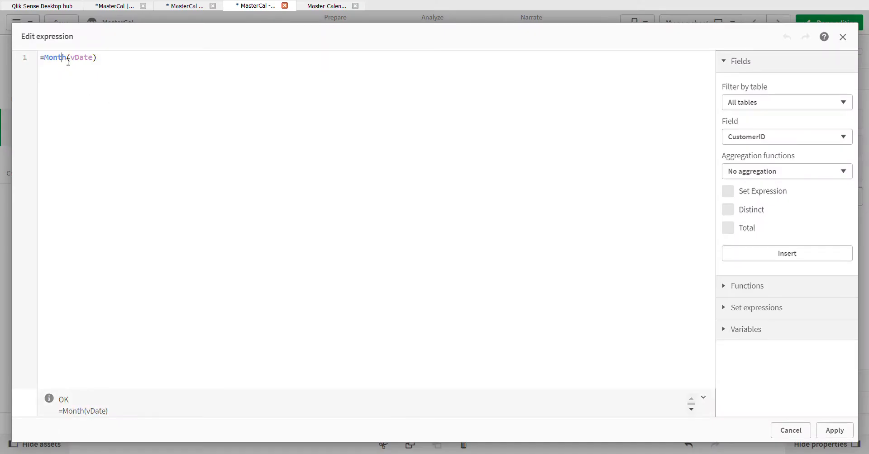
left_click(70, 61)
type("Name")
left_click(835, 430)
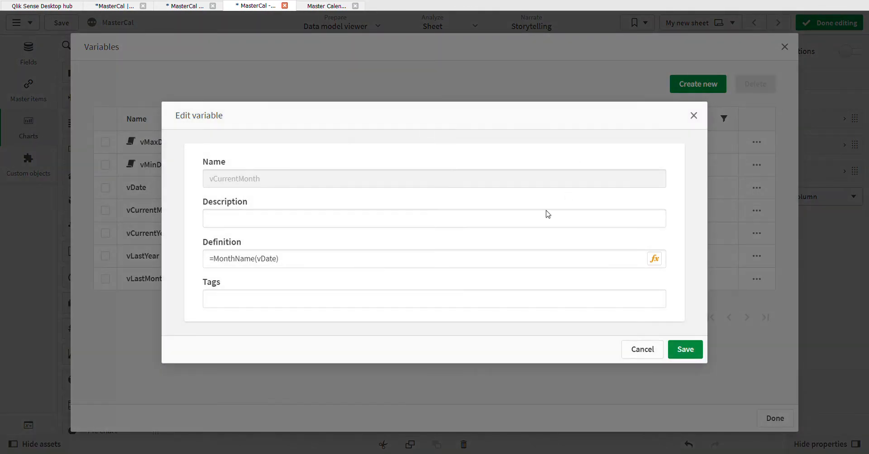
left_click(697, 354)
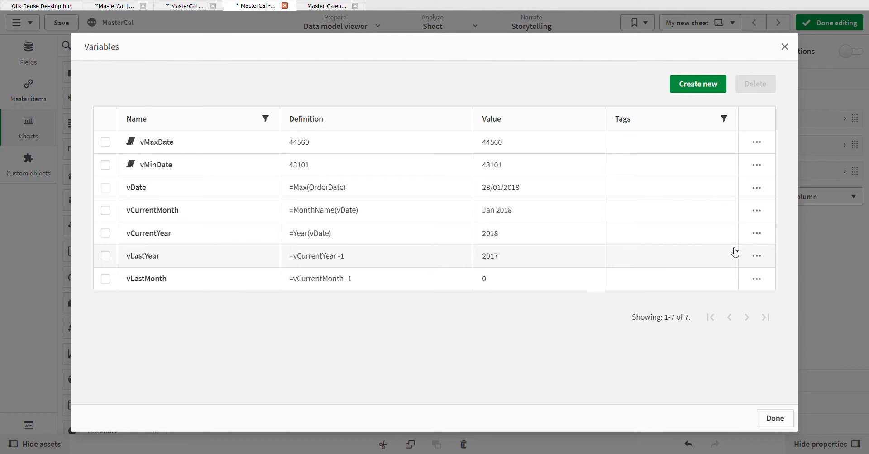
- Open the vLastMonth definition in the expression editor and replace it with =AddMonths(vDate)
left_click(762, 282)
left_click(740, 285)
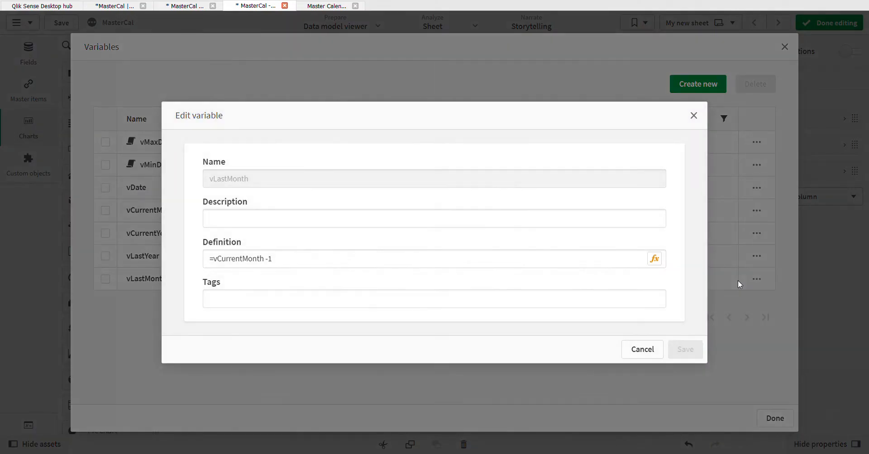
left_click(288, 267)
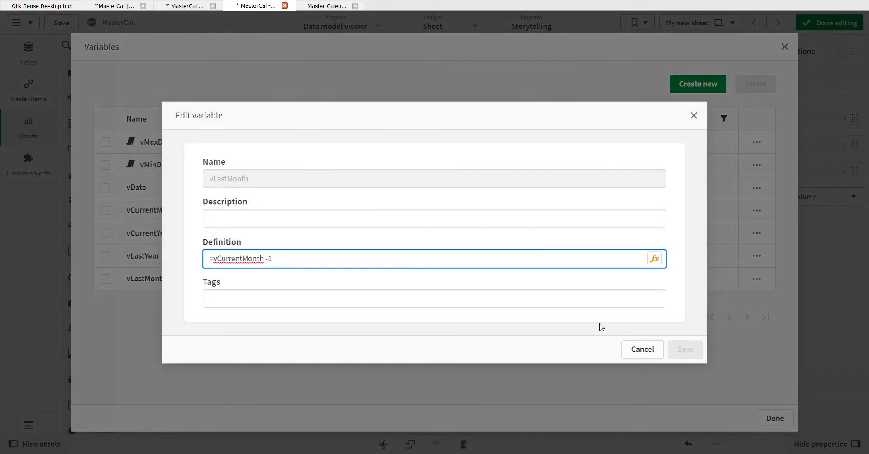
left_click(655, 262)
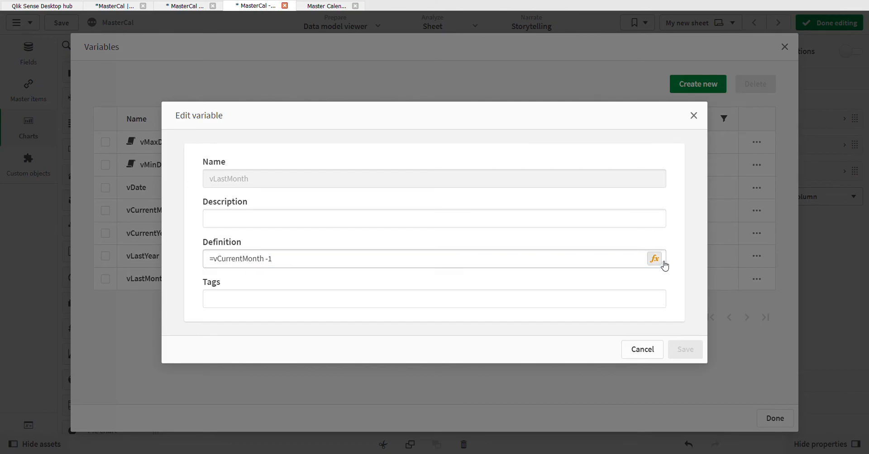
key("BackSpace")
key("BackSpace")
key("BackSpace")
key("BackSpace")
key("BackSpace")
key("BackSpace")
key("BackSpace")
key("BackSpace")
key("BackSpace")
key("BackSpace")
key("BackSpace")
key("BackSpace")
key("BackSpace")
key("BackSpace")
key("BackSpace")
key("BackSpace")
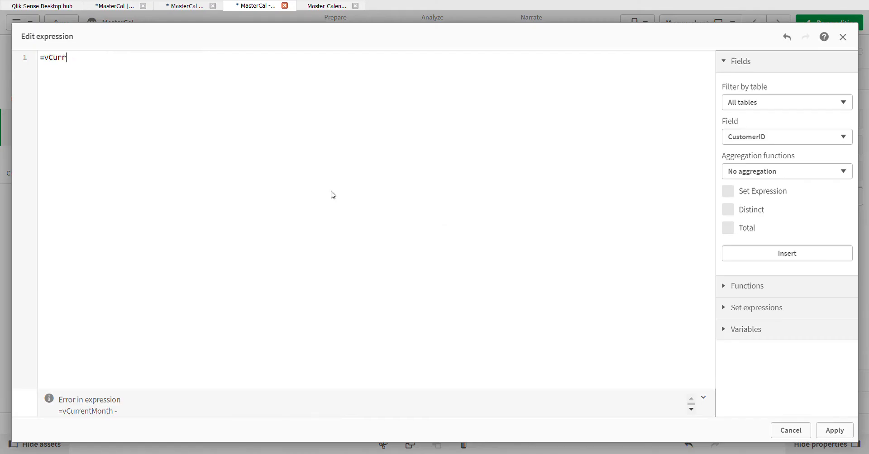
type("AddMonths")
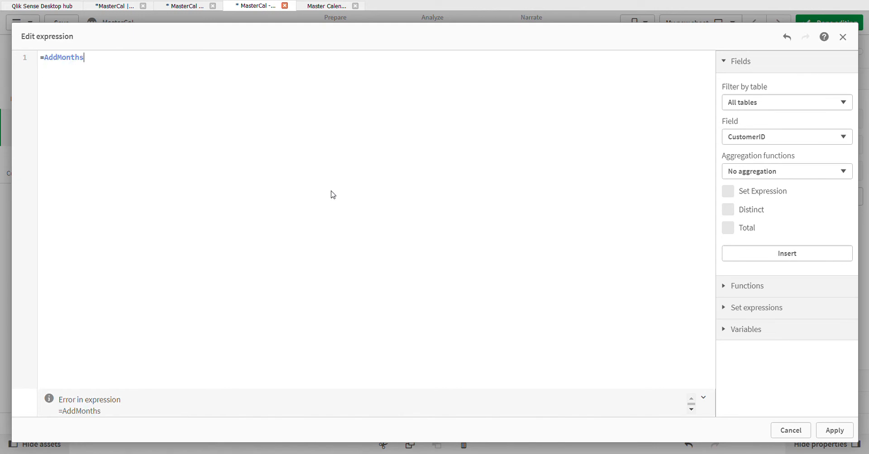
type("(vDate")
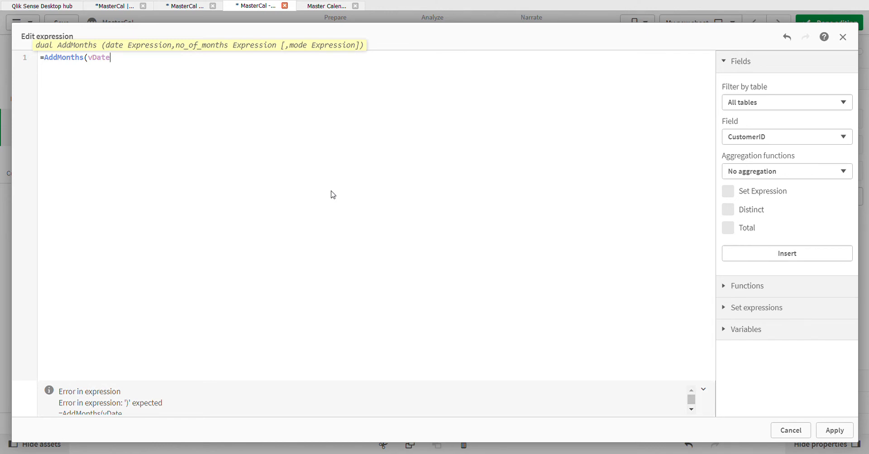
type(")")
- Wrap the expression in MonthName with an offset of -1, giving =MonthName(AddMonths(vDate,-1)), and save vLastMonth
left_click(47, 66)
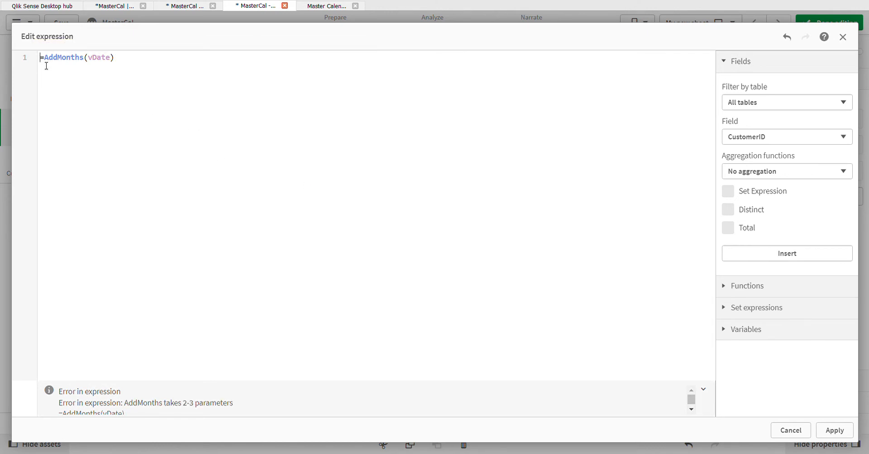
type("Monn")
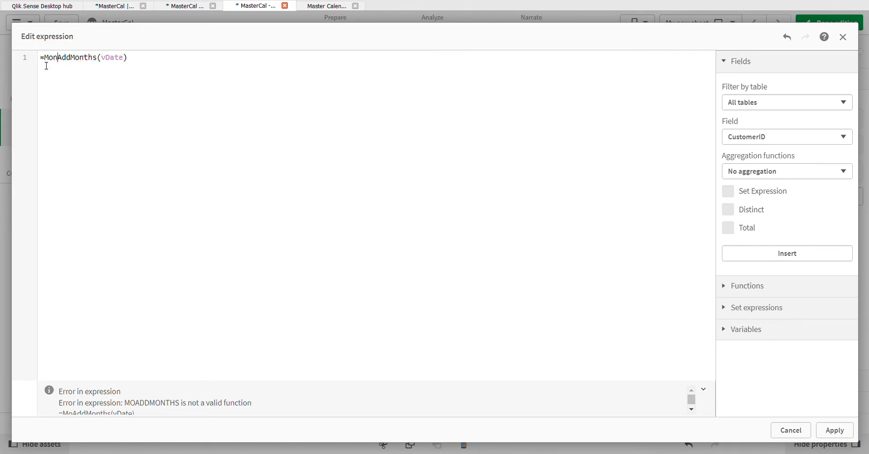
key("BackSpace")
type("thName")
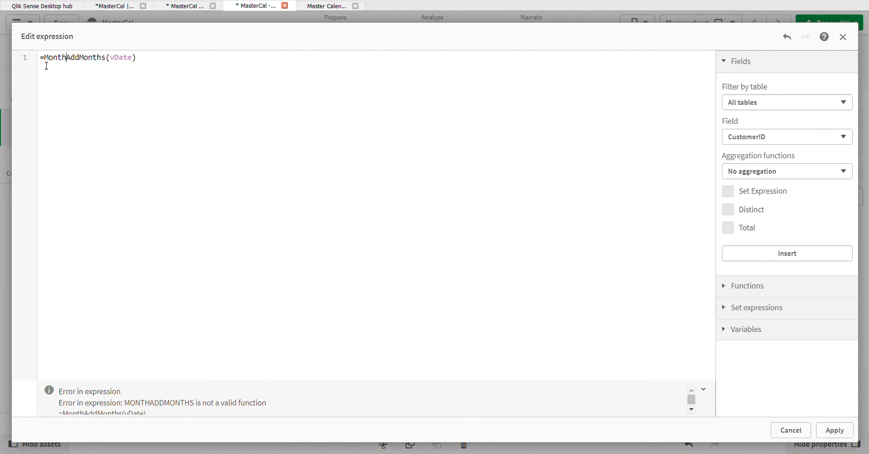
type("(")
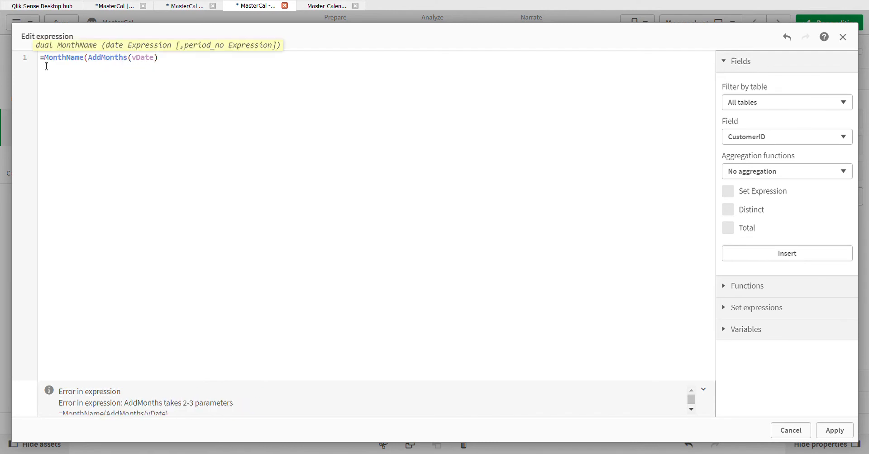
left_click(162, 63)
type(",-1")
key("BackSpace")
key("BackSpace")
key("BackSpace")
key("BackSpace")
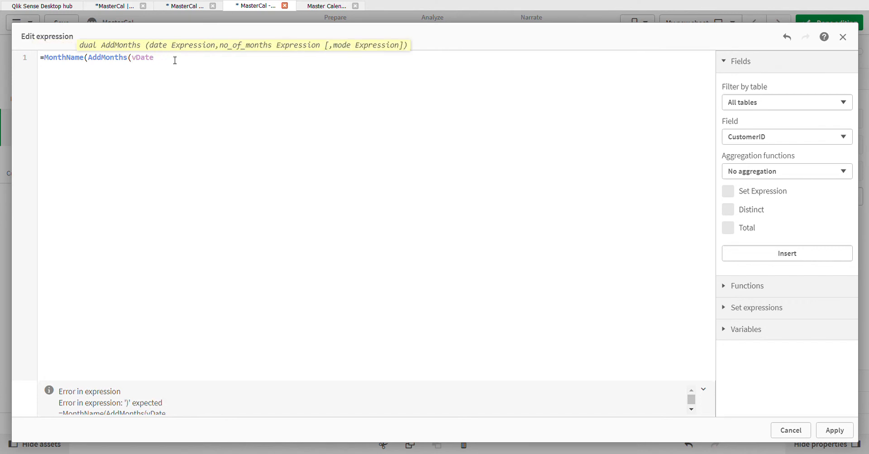
type(",-1))")
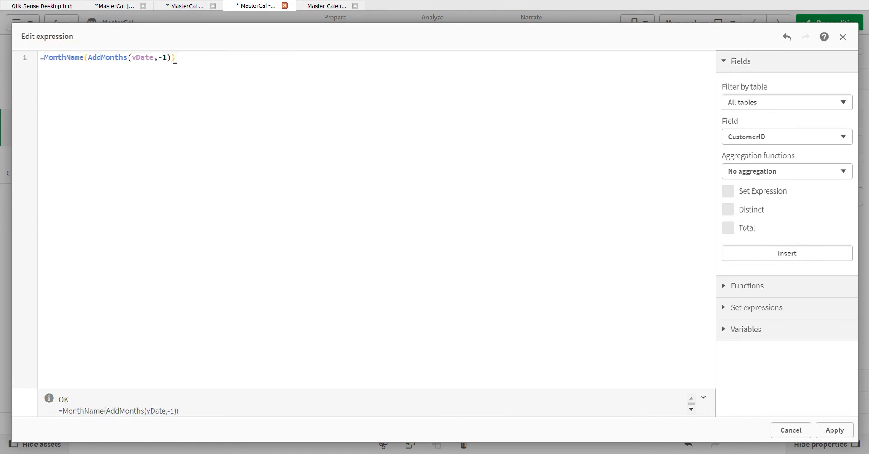
left_click(834, 430)
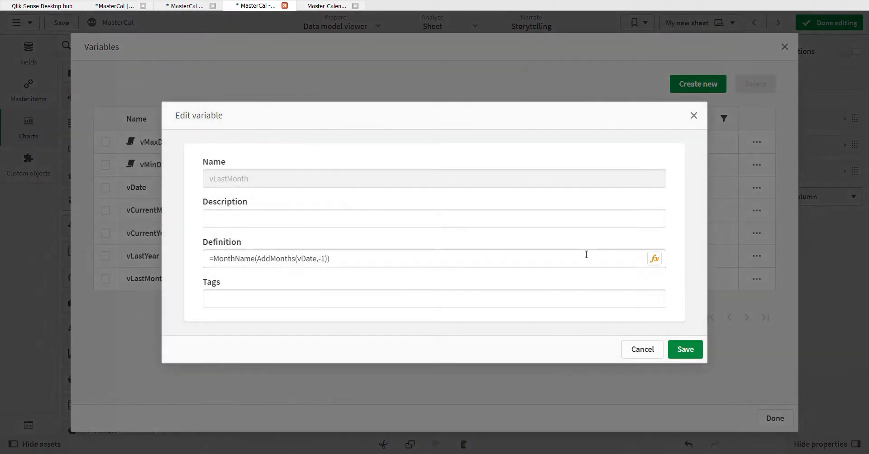
left_click(682, 354)
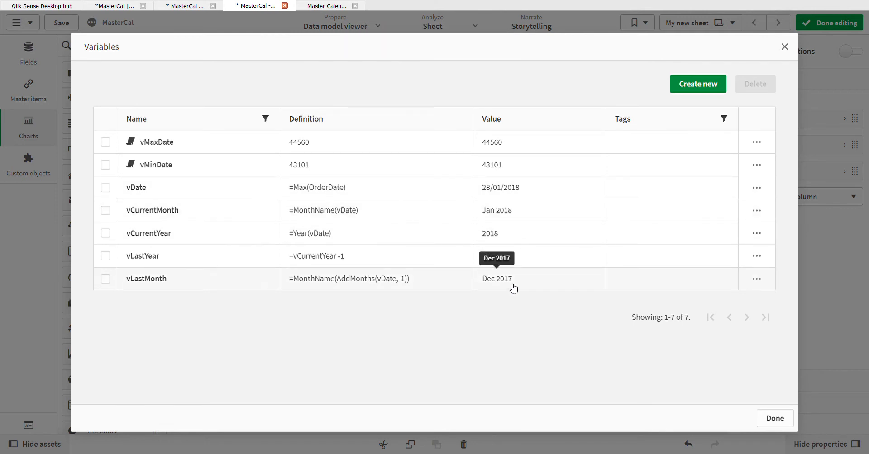
- Start a new variable and name it vMonth
left_click(699, 89)
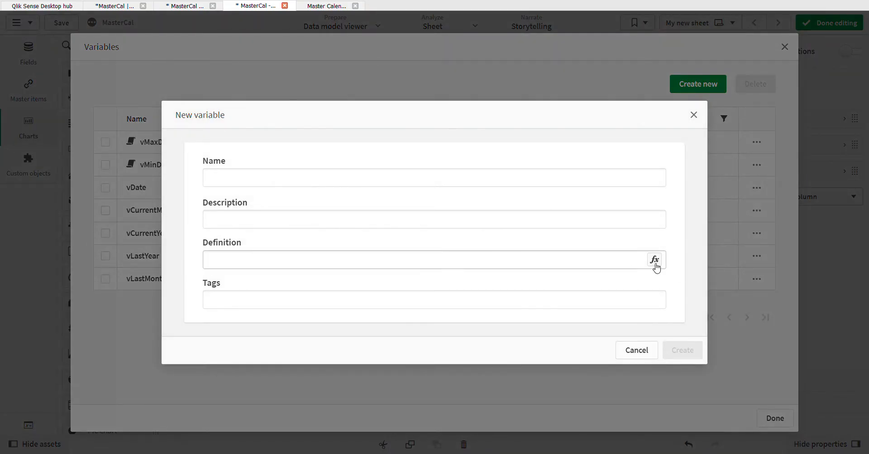
left_click(655, 264)
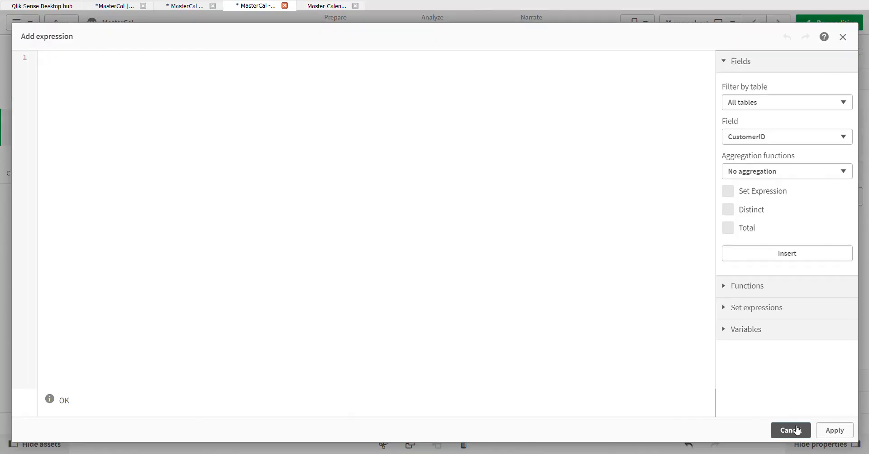
left_click(792, 430)
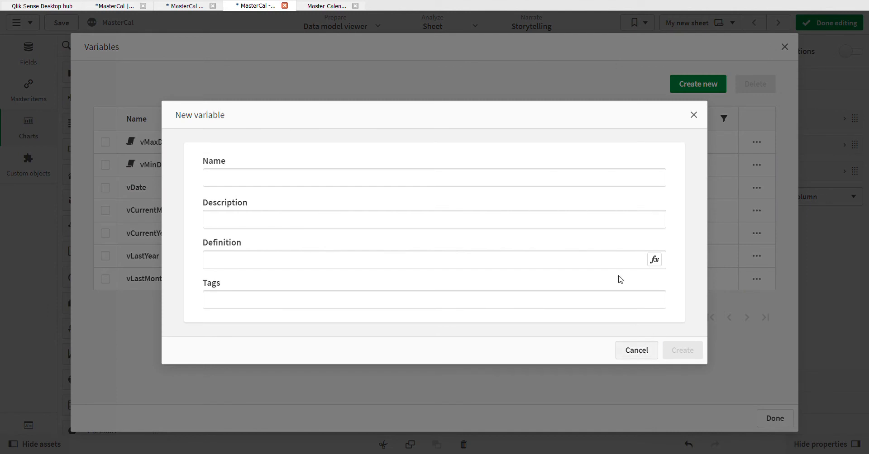
left_click(526, 178)
type("vM")
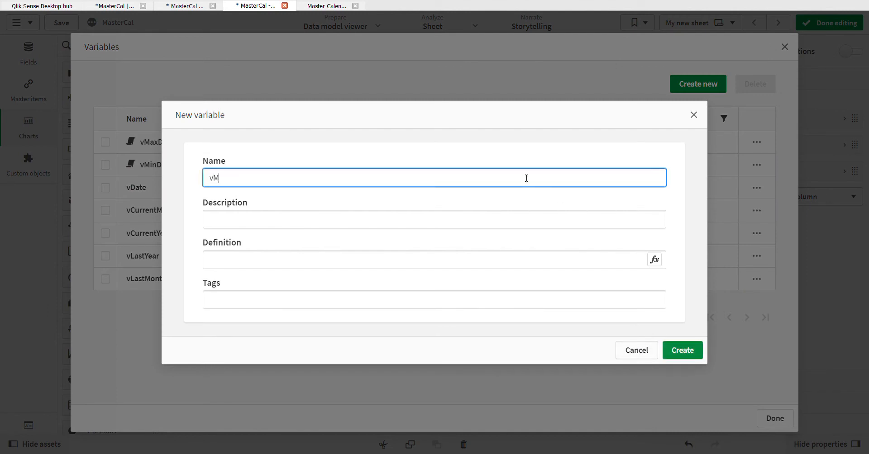
type("onth")
- Define vMonth as =Month(vDate) in the expression editor and create the variable
left_click(654, 260)
type("v")
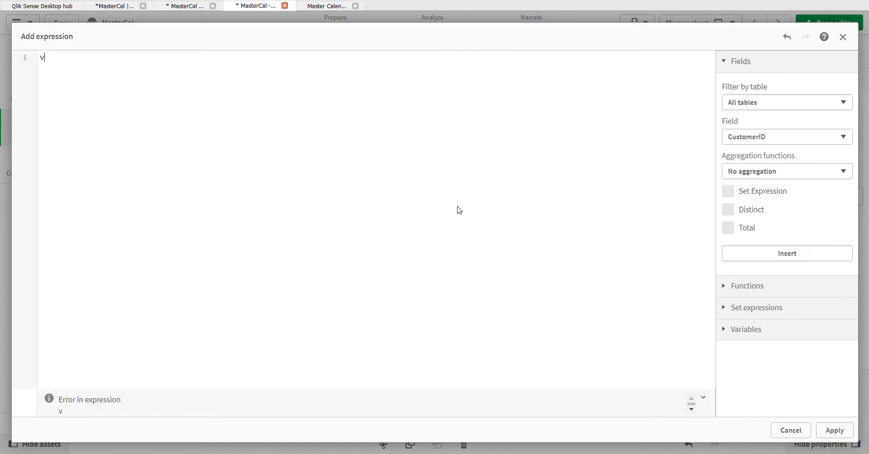
type("Mont")
key("BackSpace")
key("BackSpace")
key("BackSpace")
key("BackSpace")
key("BackSpace")
type("=Month(")
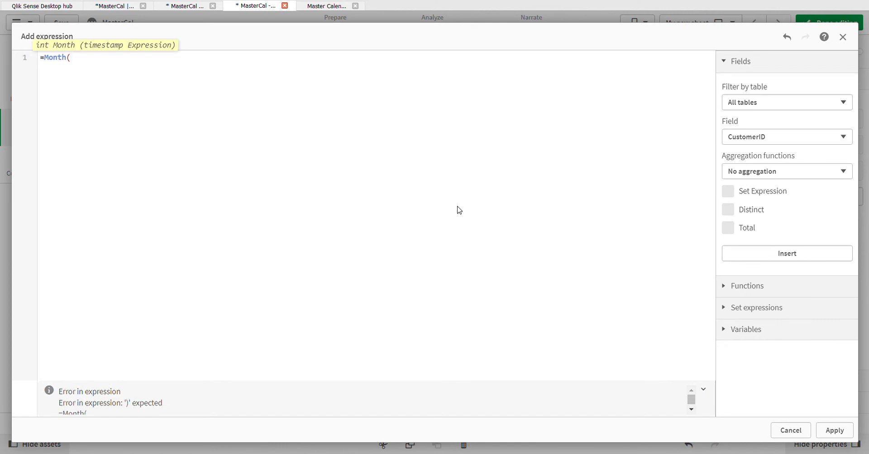
type("vDate)")
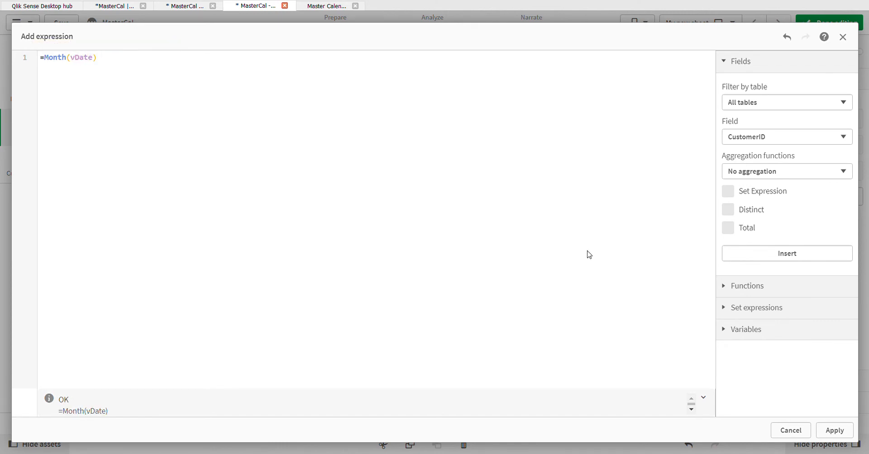
left_click(846, 439)
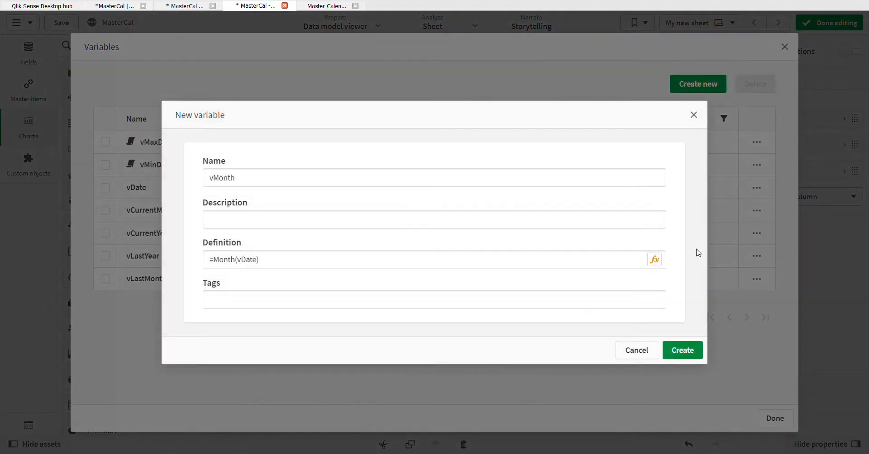
left_click(688, 355)
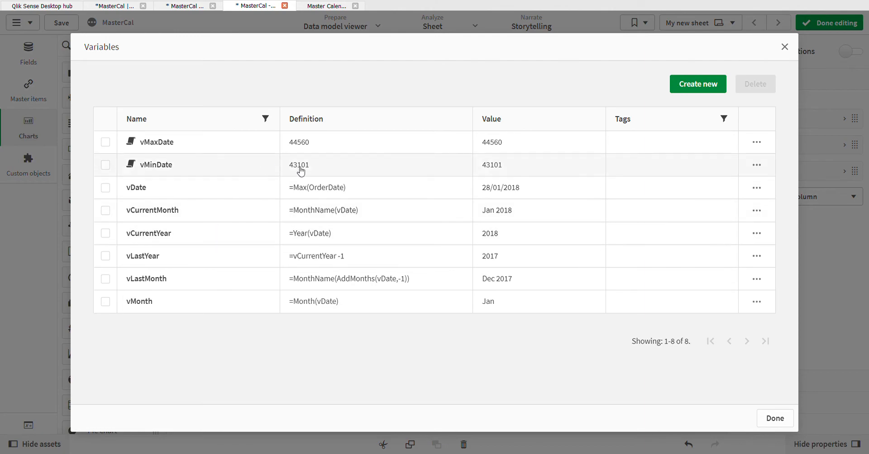
- Start a new variable and name it vYTD
left_click(691, 86)
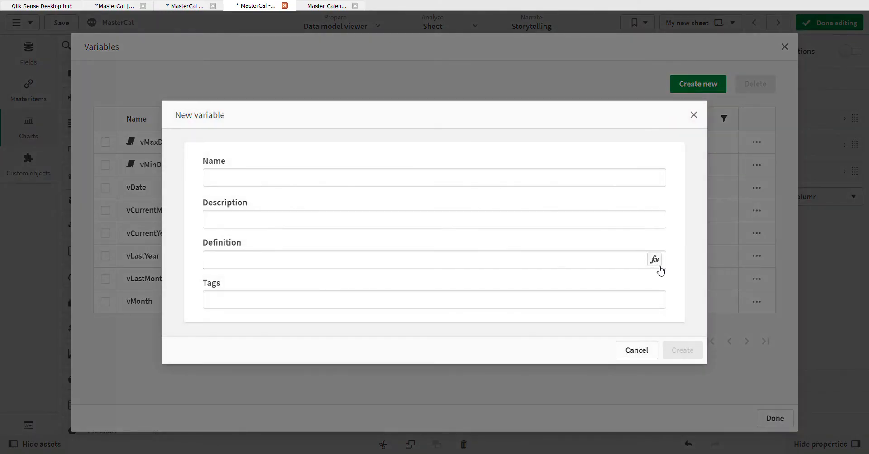
left_click(640, 183)
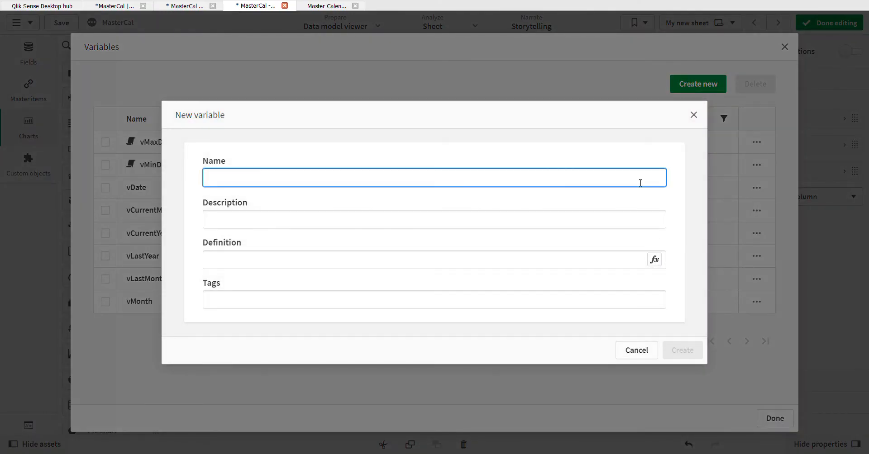
type("vYTD")
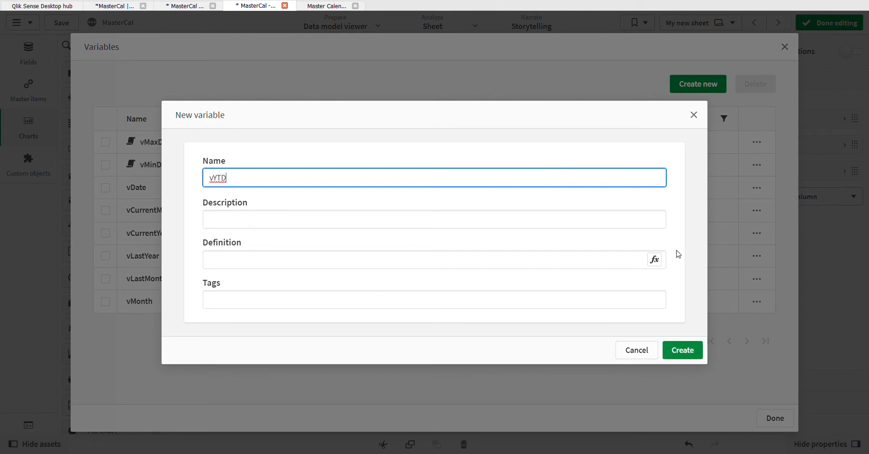
left_click(657, 261)
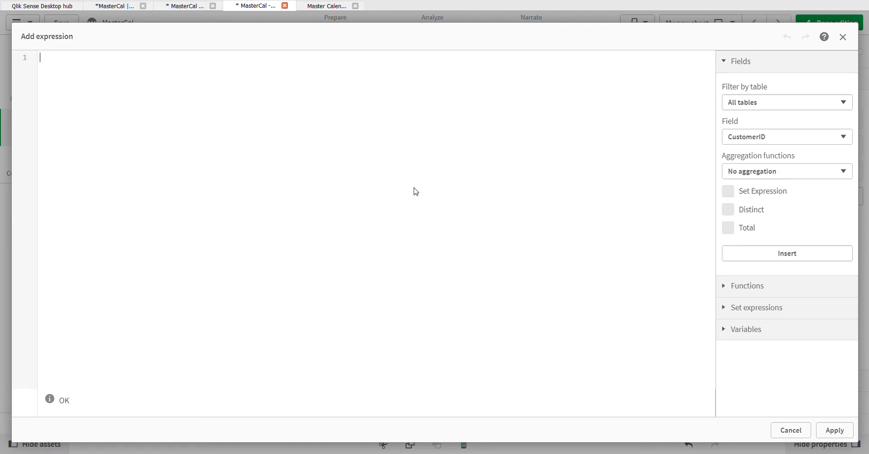
type("Day")
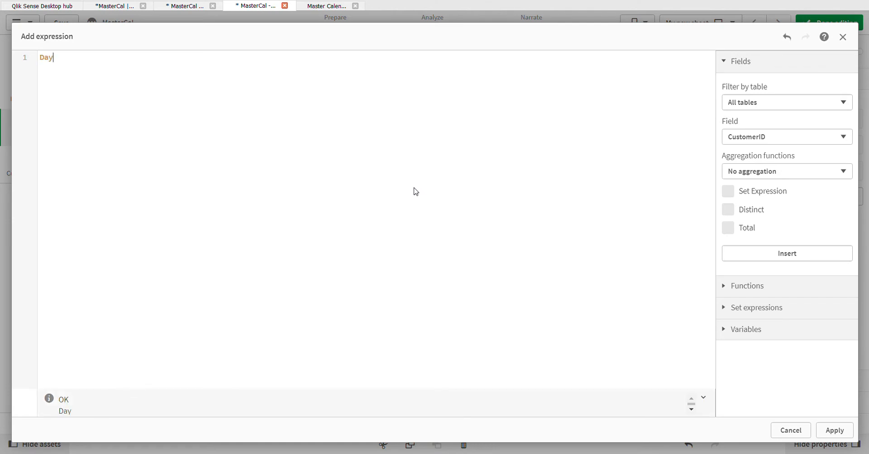
type("Nam")
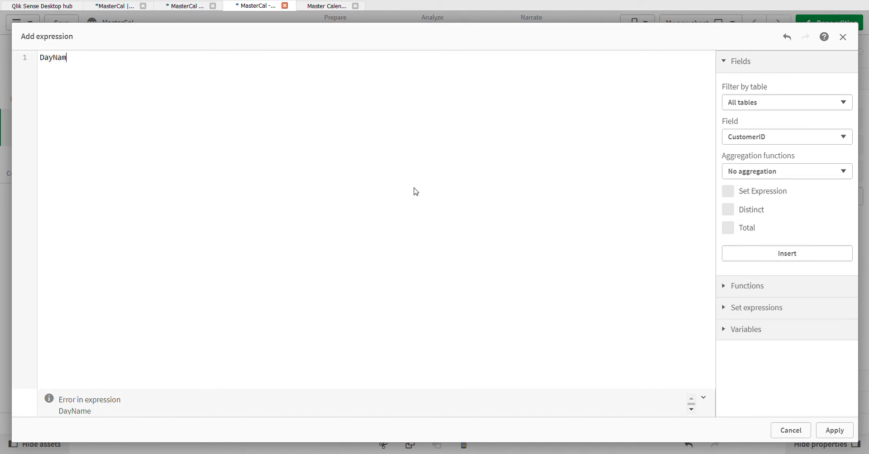
key("BackSpace")
key("BackSpace")
key("BackSpace")
type("Num")
left_click(129, 86)
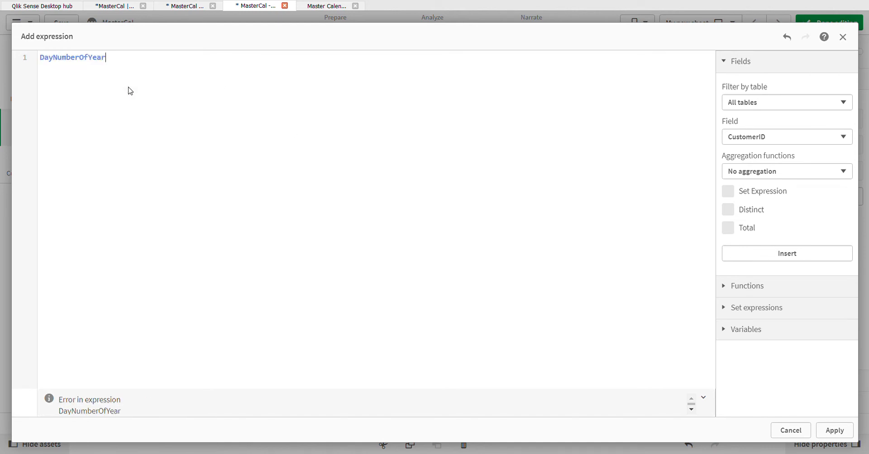
type("(")
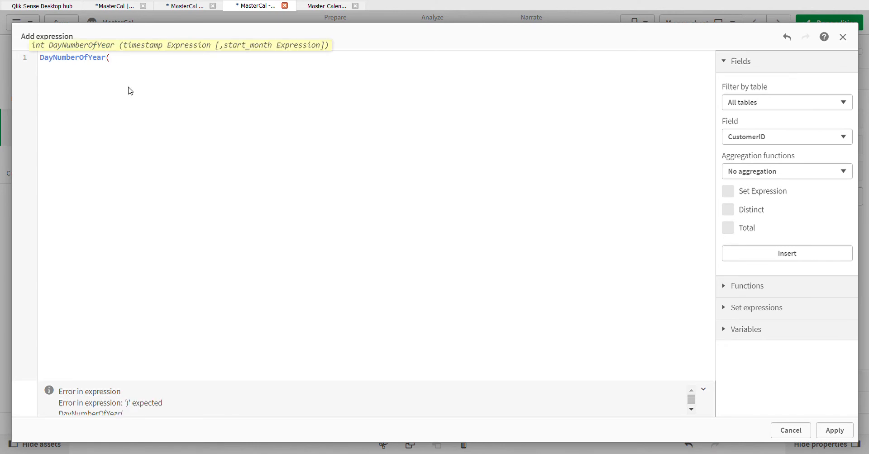
type("D")
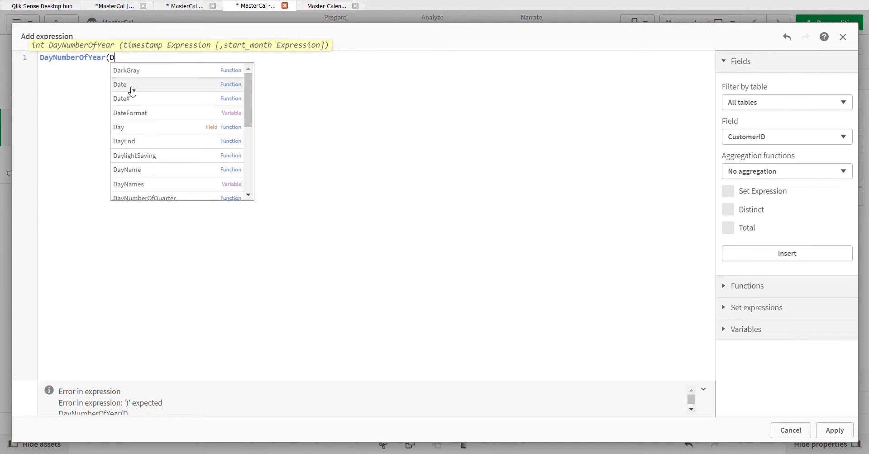
key("BackSpace")
type("vDa")
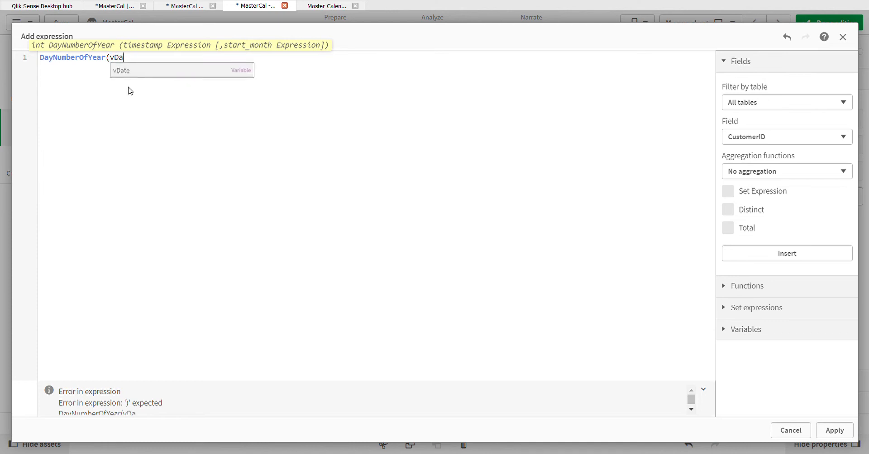
type("te)")
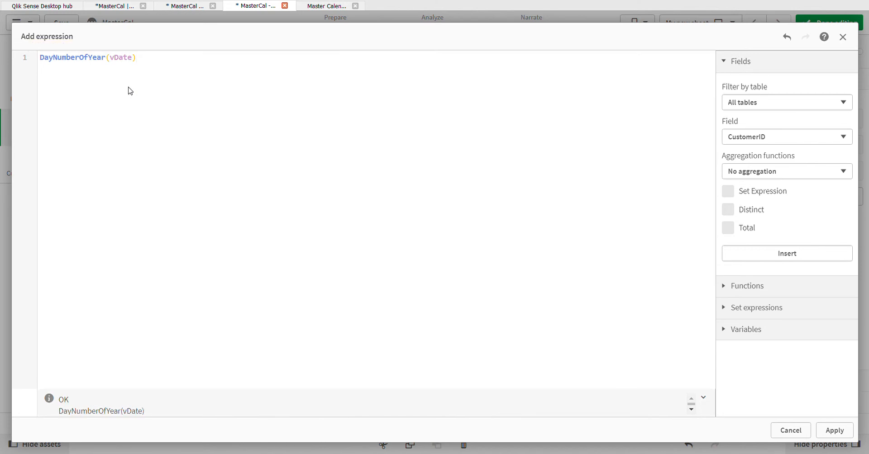
left_click(46, 58)
type("=")
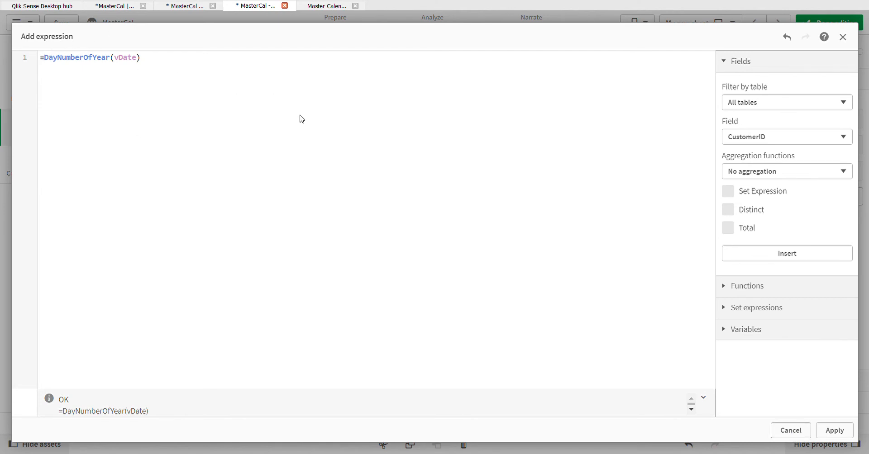
left_click(791, 429)
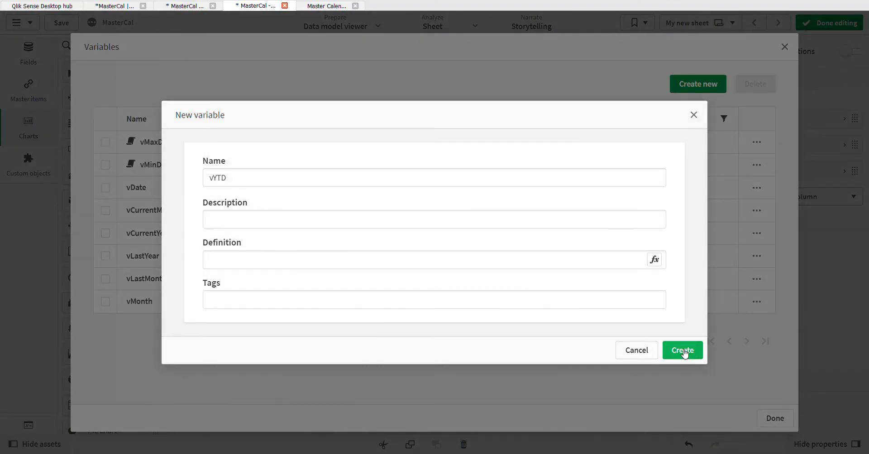
- Create the vYTD variable with an empty definition and dismiss the notification
left_click(683, 351)
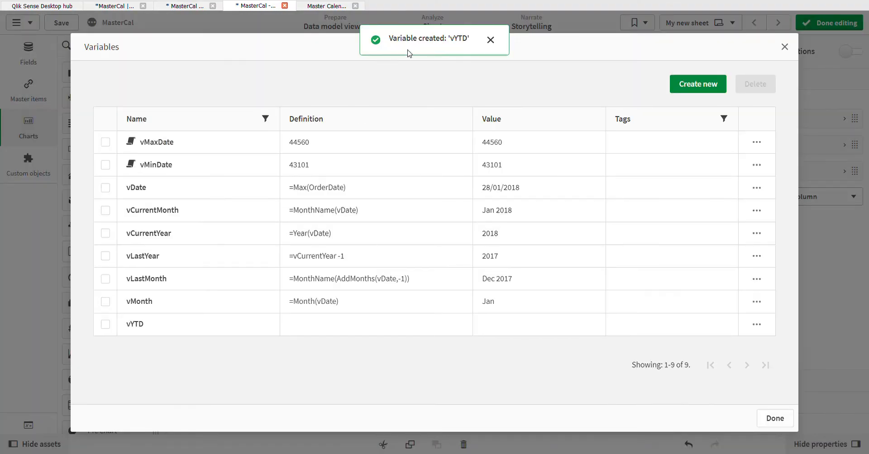
left_click(490, 40)
- Return to the data load editor and comment out the two if lines for YTD and MTD in the Calendar section
left_click(112, 6)
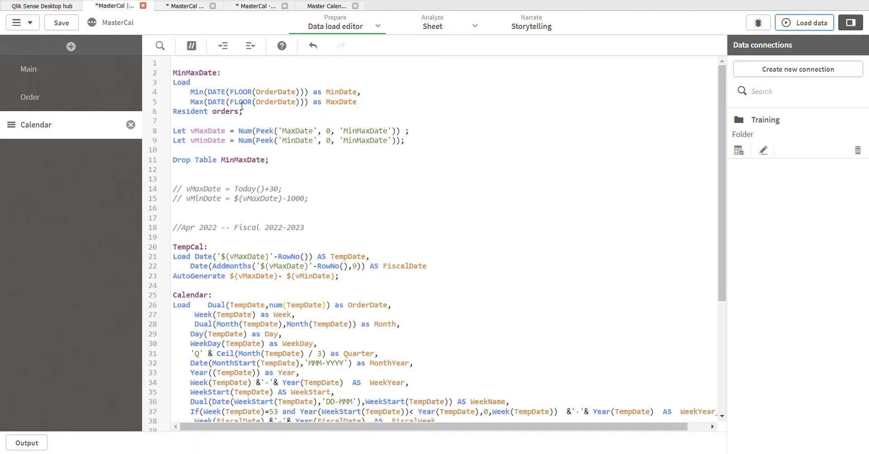
scroll(230, 211, "down", 5)
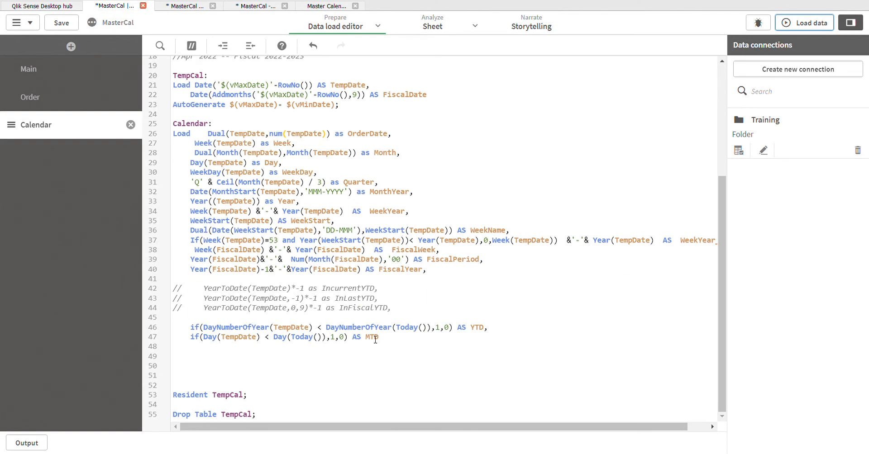
left_click(385, 310)
left_click_drag(184, 327, 250, 339)
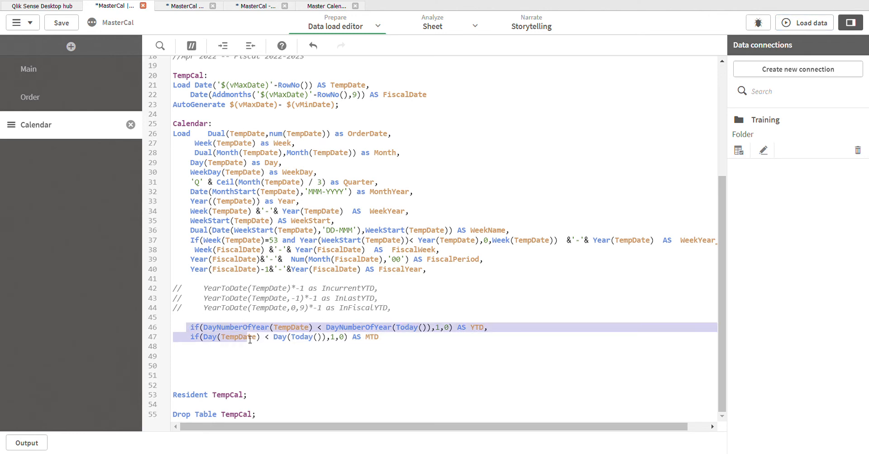
left_click(191, 46)
left_click(251, 334)
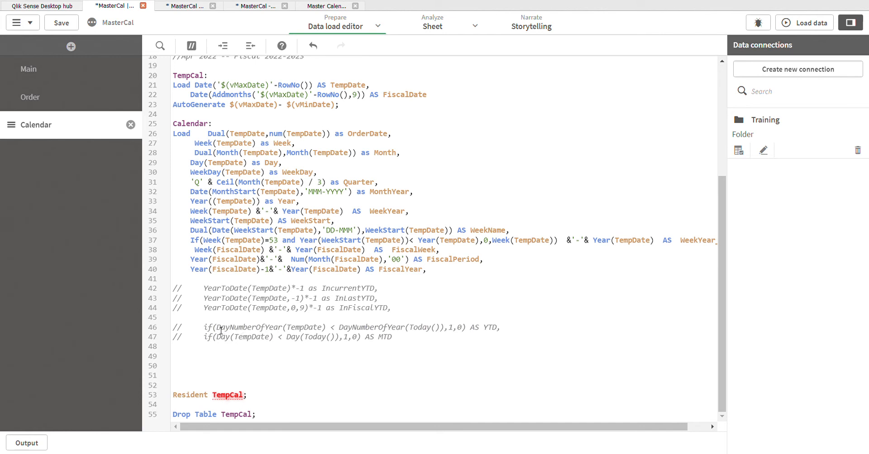
- Add a new line below the commented InFiscalYTD line and insert the DayNumberOfYear function there
left_click(324, 322)
key("Return")
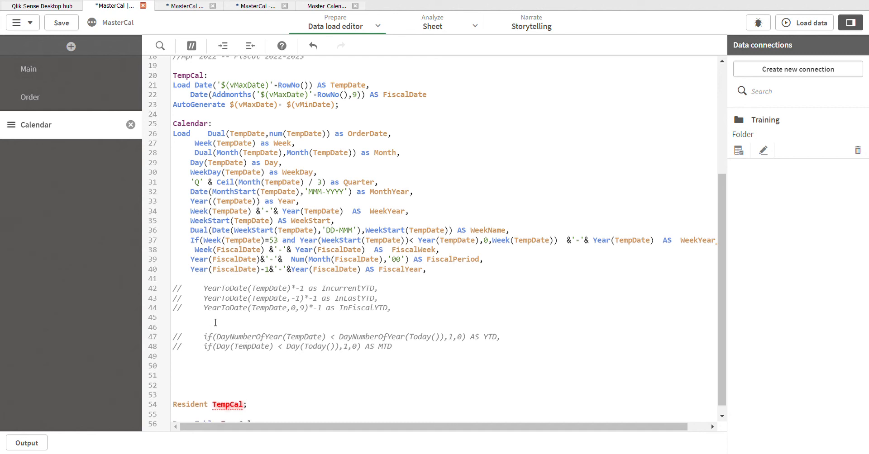
type("Day")
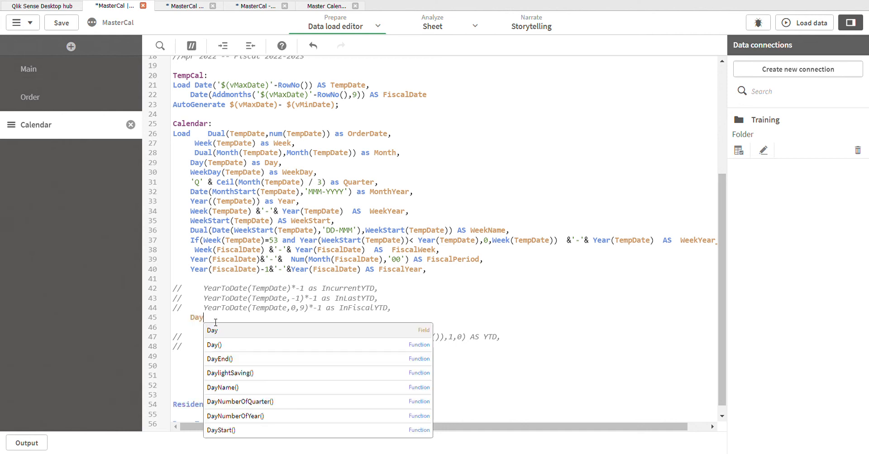
type("Nu")
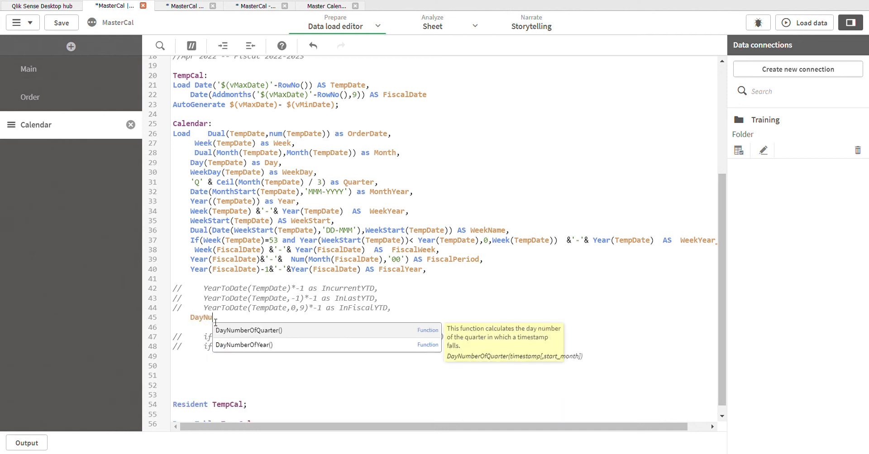
key("Return")
key("BackSpace")
key("BackSpace")
key("BackSpace")
key("BackSpace")
key("BackSpace")
key("BackSpace")
key("BackSpace")
key("BackSpace")
key("BackSpace")
key("BackSpace")
key("BackSpace")
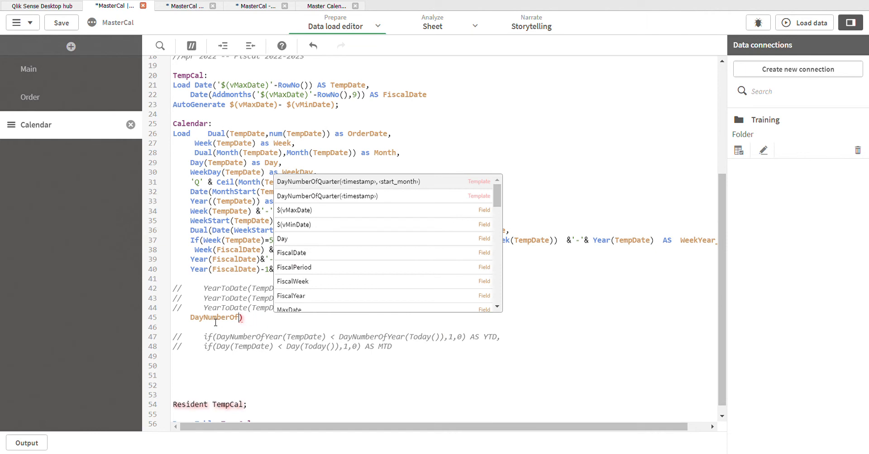
type("e")
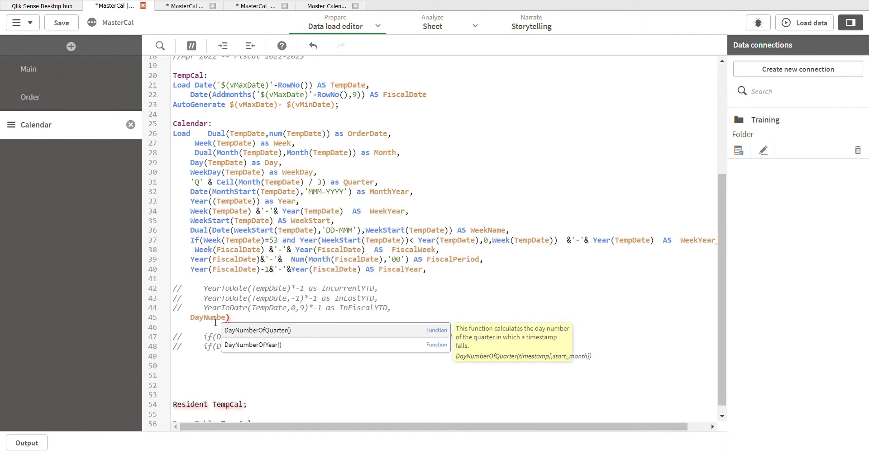
key("Escape")
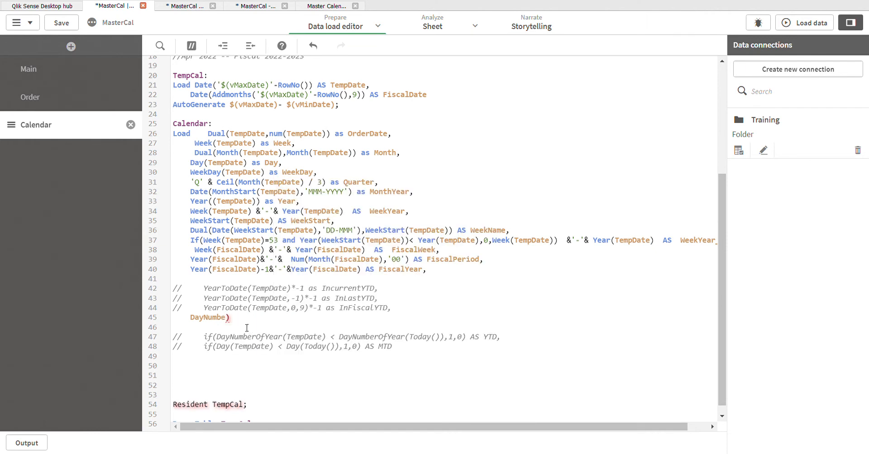
type("r")
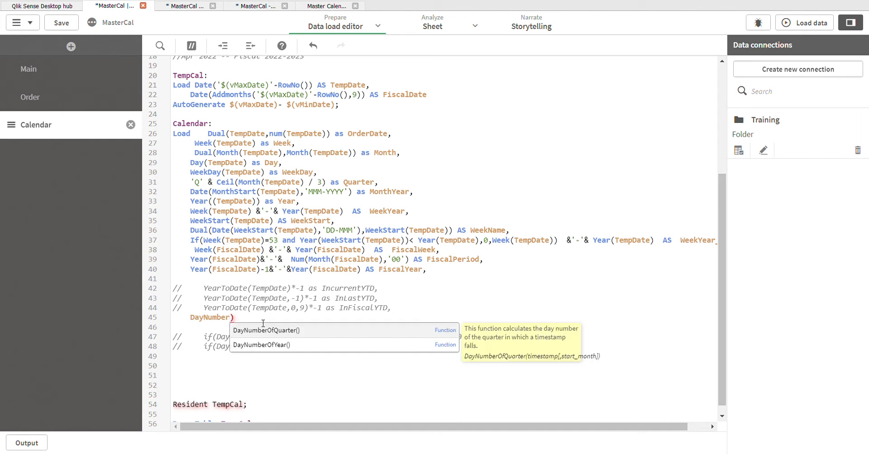
left_click(272, 348)
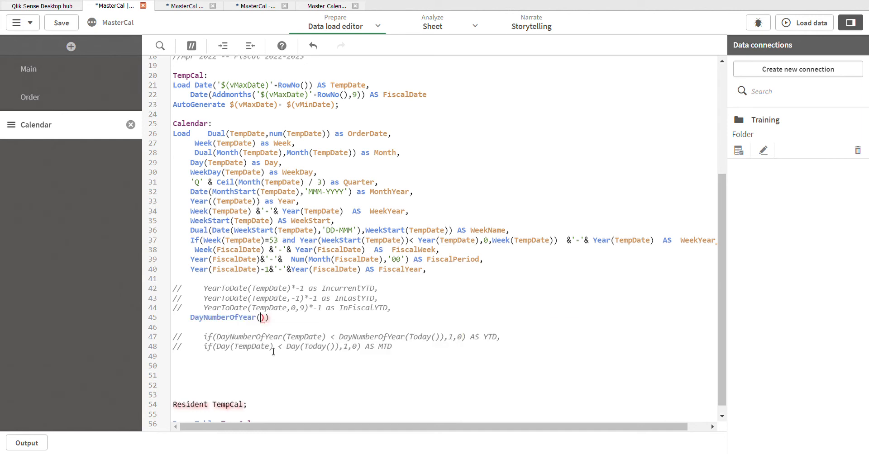
key("BackSpace")
- Complete the line as DayNumberOfYear(TempDate) as DayofYear, including the trailing comma
type("T")
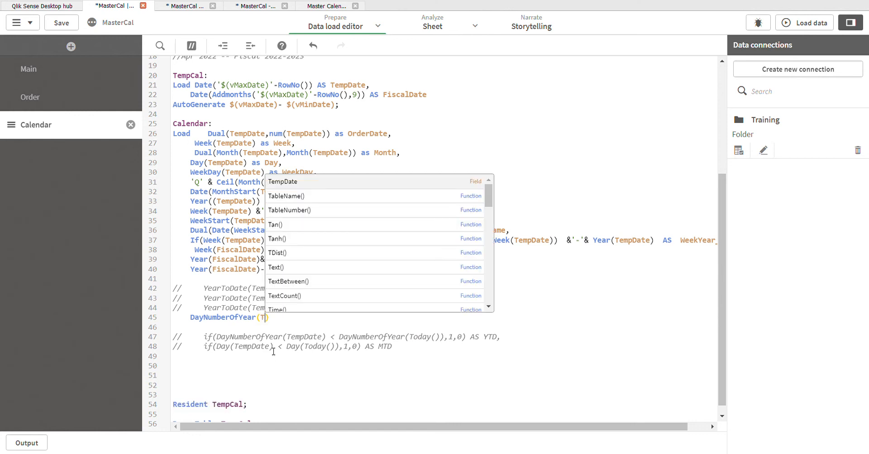
key("Return")
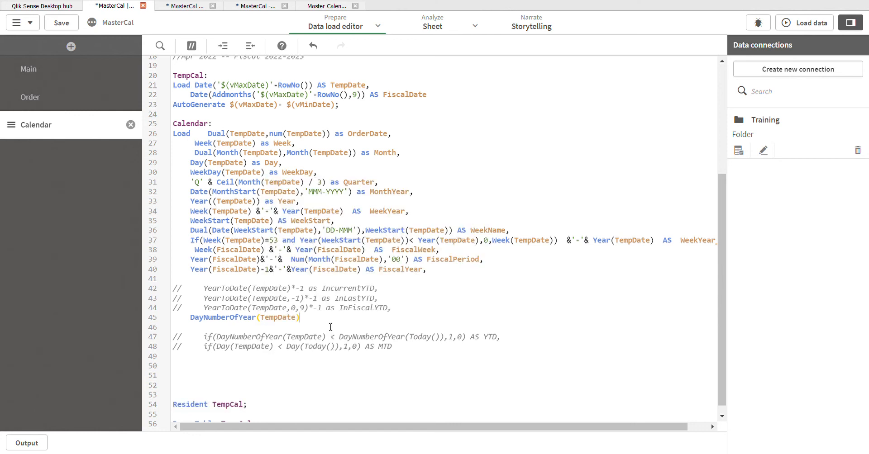
type(") as ")
type("Da")
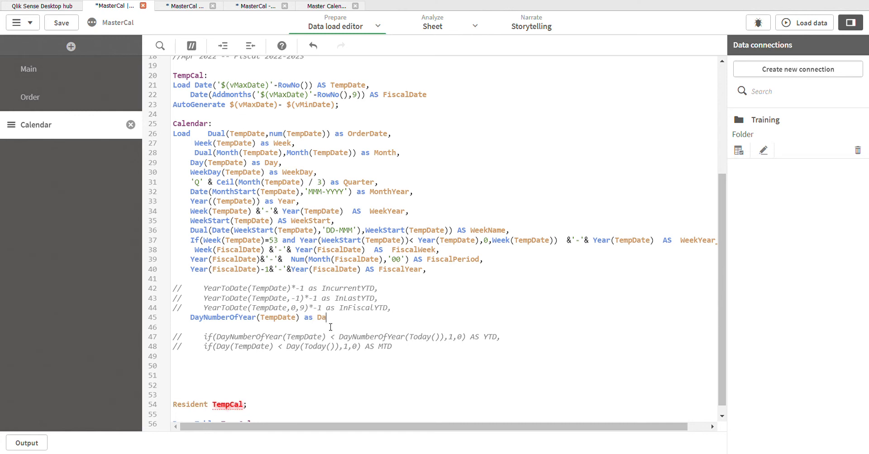
type("ynumbe")
key("BackSpace")
key("BackSpace")
key("BackSpace")
key("BackSpace")
key("BackSpace")
type("ofYear,")
- Add Day(TempDate) AS DayofMonth on the line below the DayofYear field and save the app
key("Return")
type("Day")
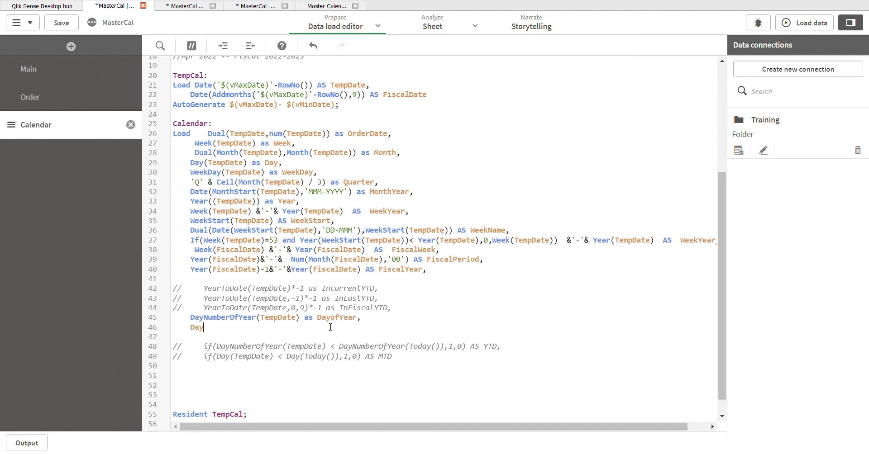
type("(TempDate")
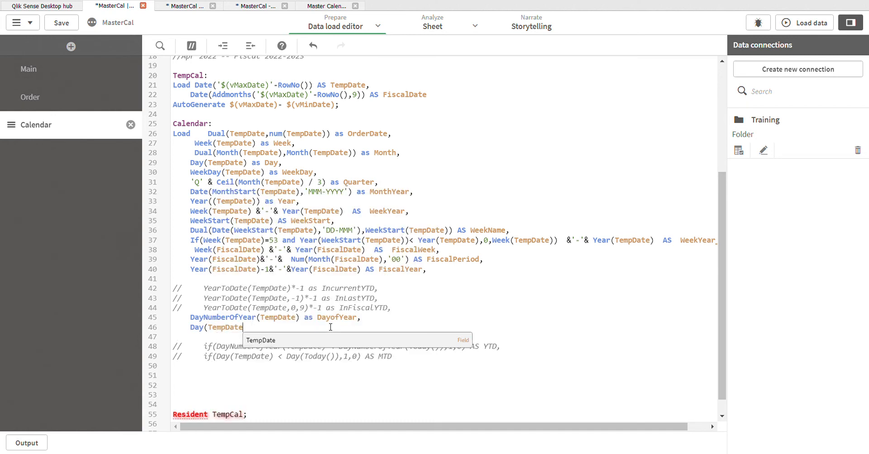
type(") AS ")
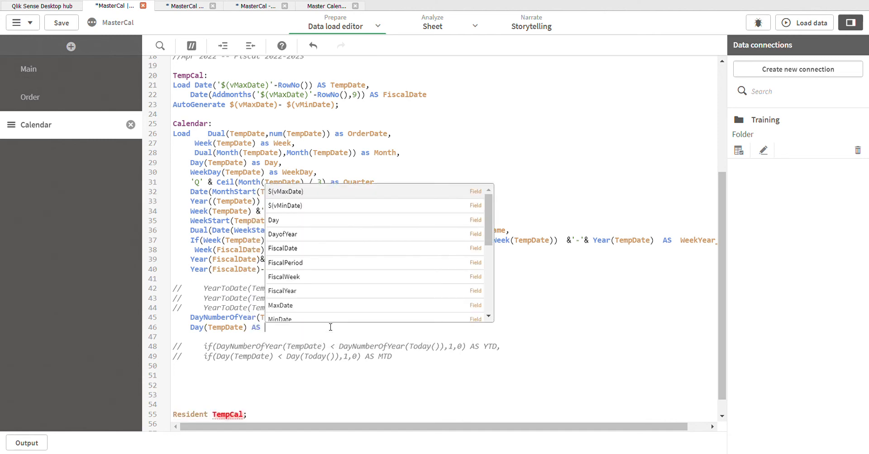
type("Day")
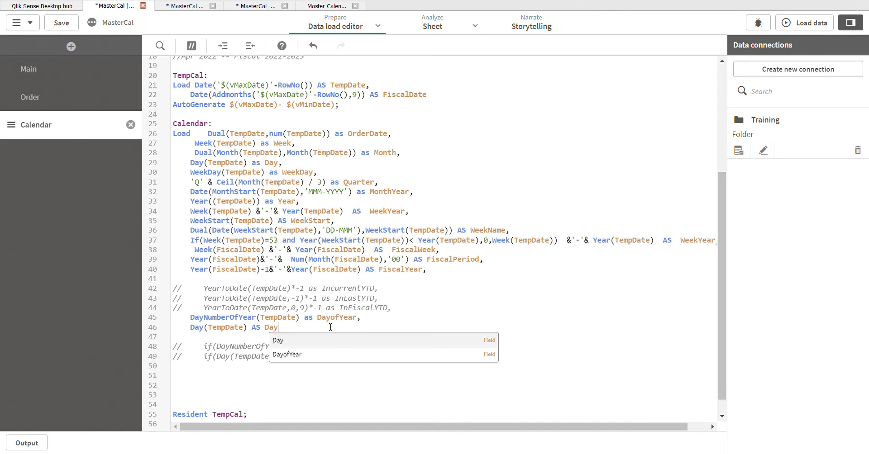
type("ofMonth")
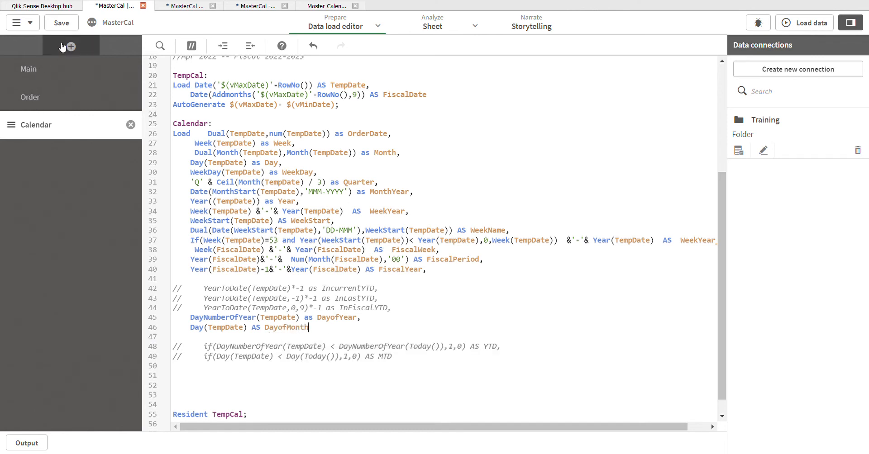
left_click(63, 24)
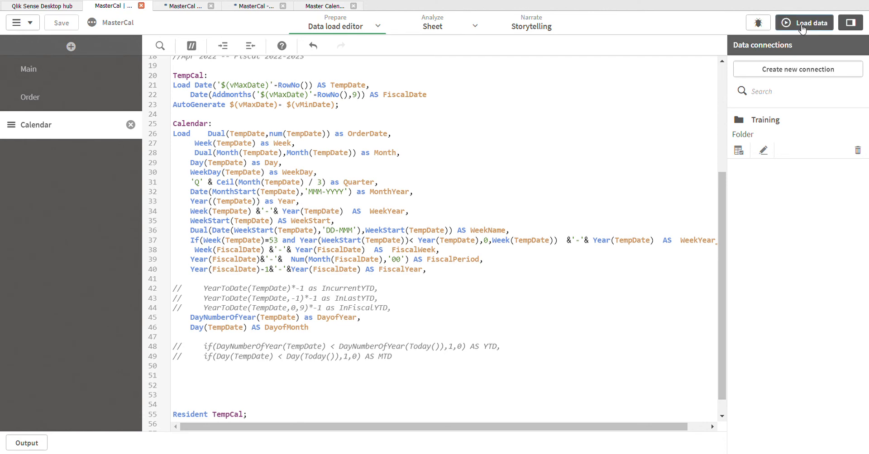
- Reload the app data, then return to the sheet and reopen its variables list
left_click(798, 24)
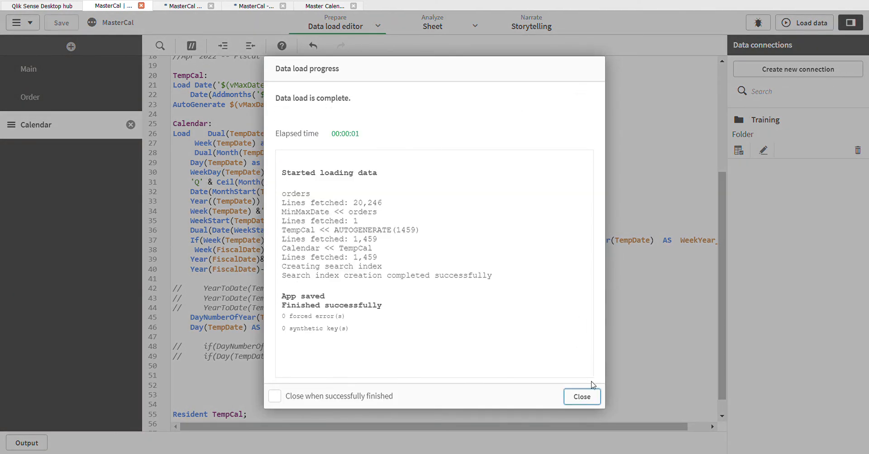
left_click(594, 398)
left_click(257, 6)
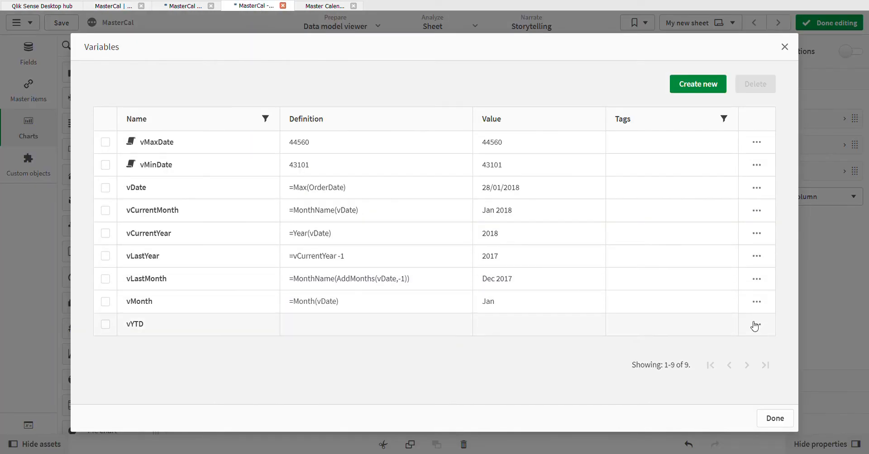
left_click(774, 418)
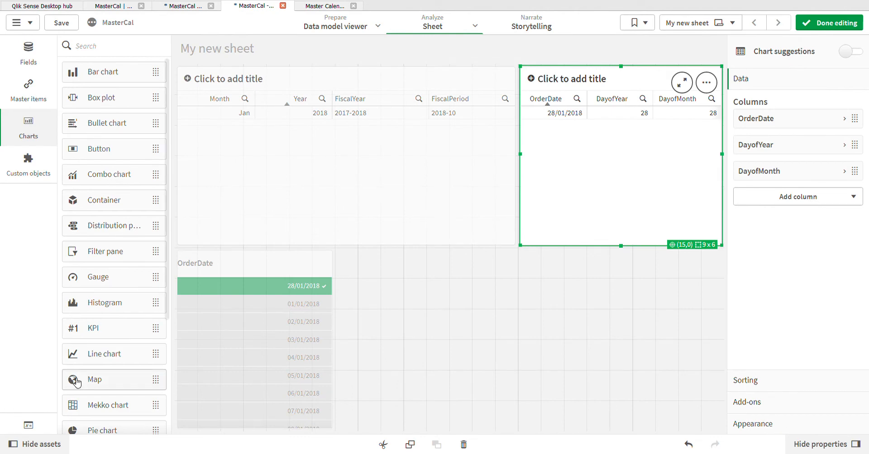
left_click(28, 425)
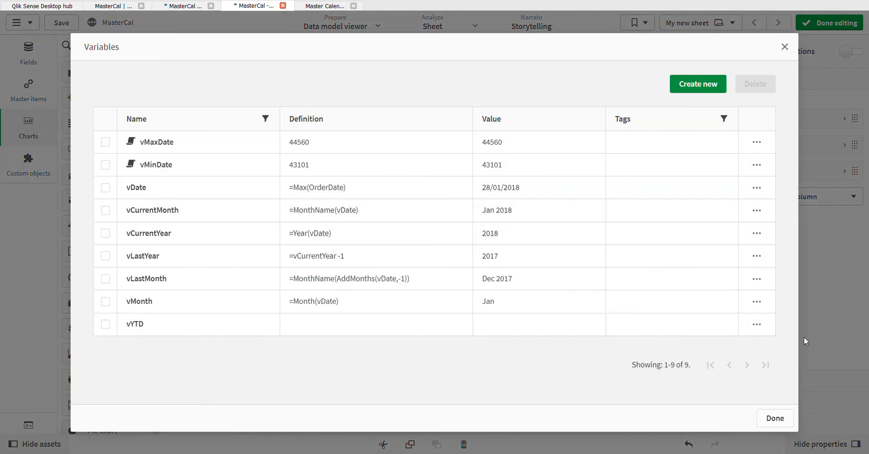
- Open the definition of the vYTD variable in the expression editor
left_click(756, 325)
left_click(729, 327)
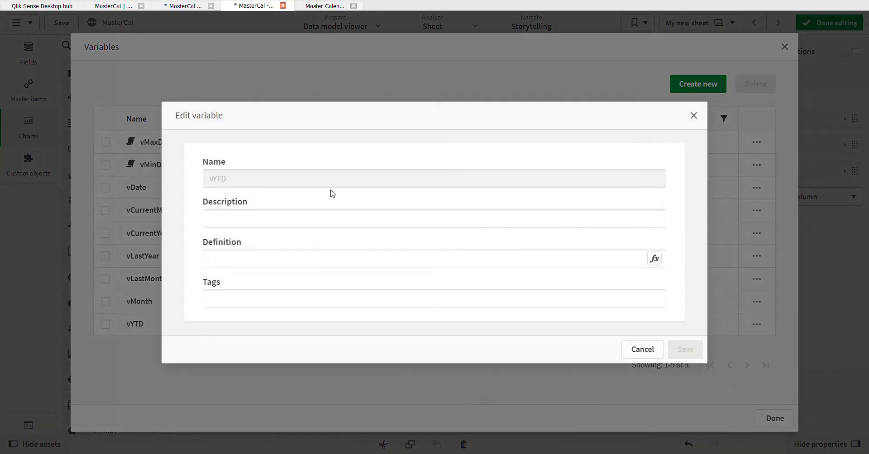
left_click(655, 259)
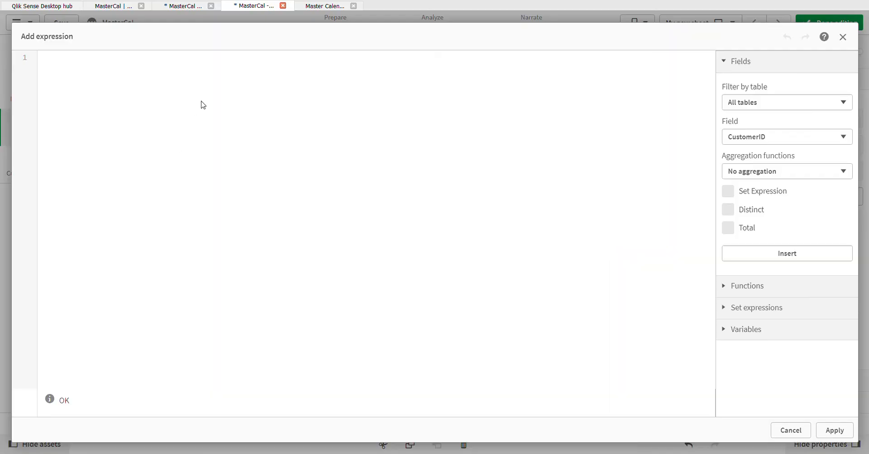
type("if")
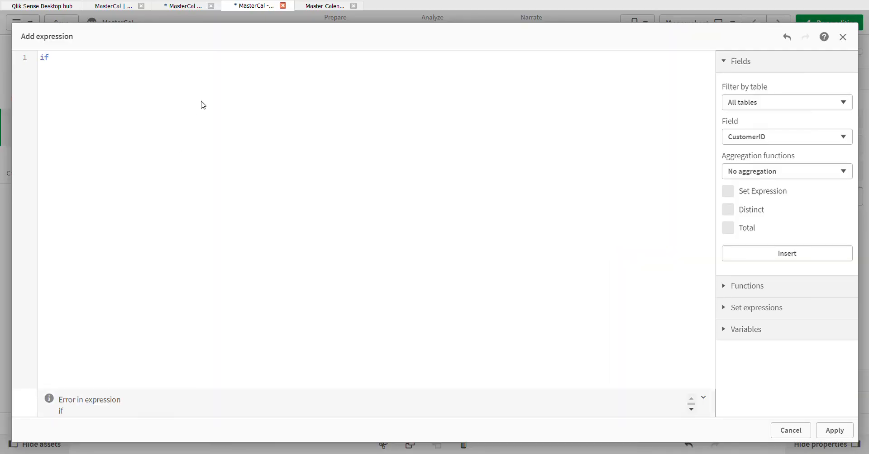
type("(")
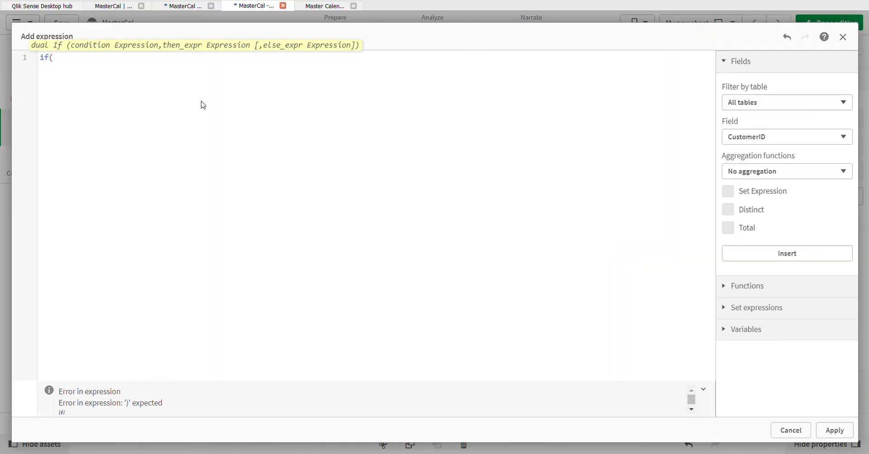
type("Daynum")
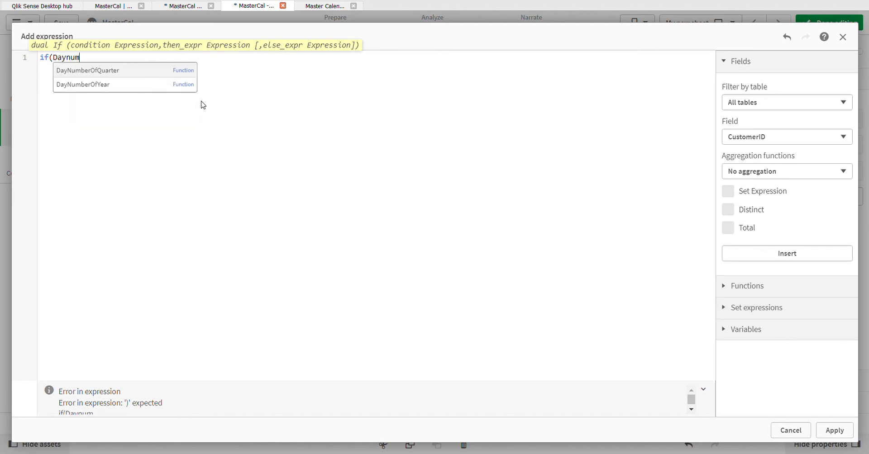
left_click(160, 92)
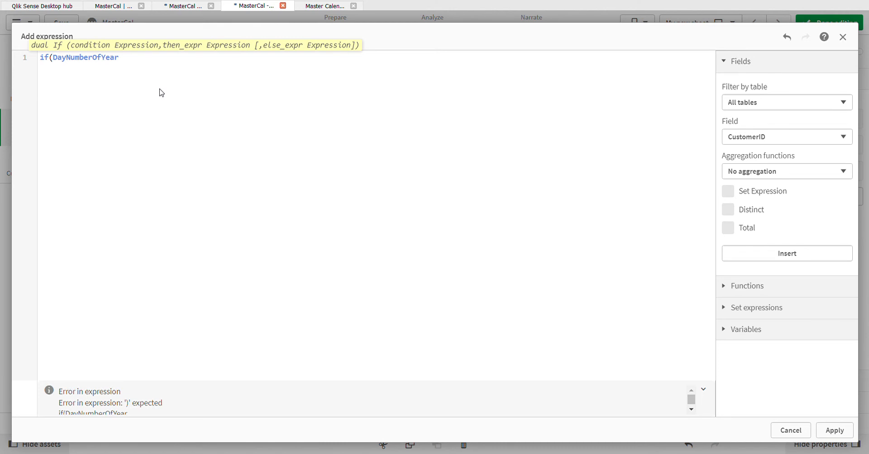
type("(")
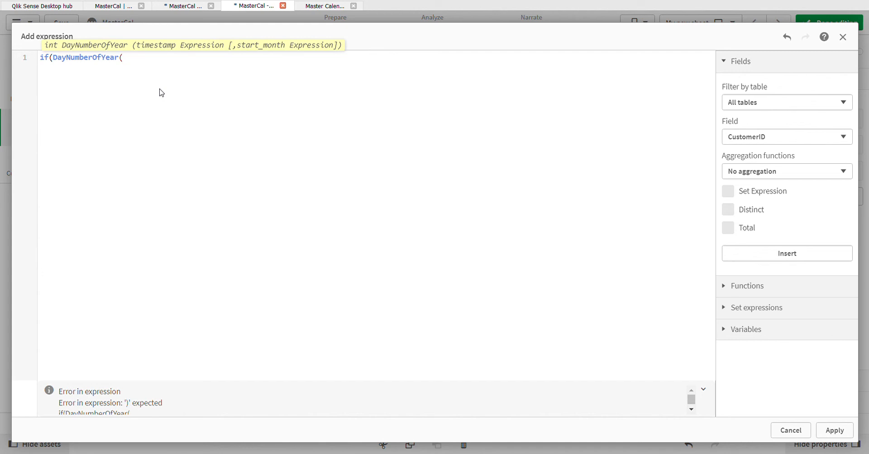
key("BackSpace")
key("BackSpace")
key("BackSpace")
key("BackSpace")
key("BackSpace")
key("BackSpace")
key("BackSpace")
key("BackSpace")
key("BackSpace")
key("BackSpace")
key("BackSpace")
key("BackSpace")
key("BackSpace")
key("BackSpace")
key("BackSpace")
key("BackSpace")
key("BackSpace")
key("BackSpace")
key("BackSpace")
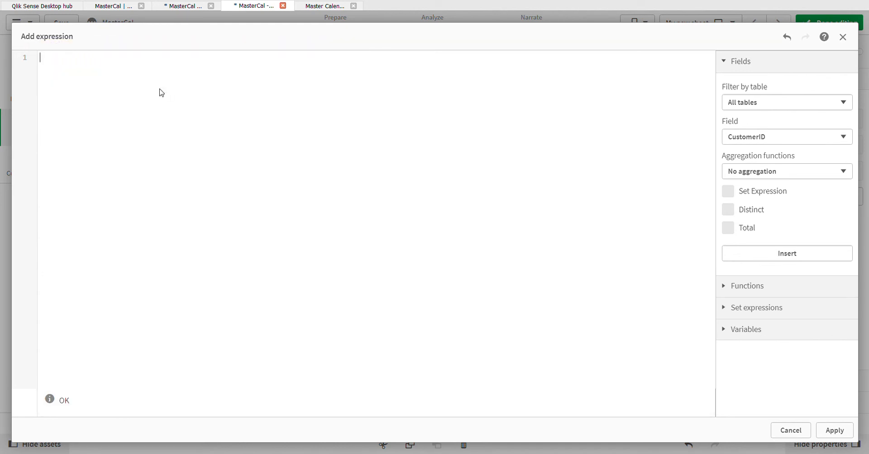
- Set the vYTD definition to =DayNumberOfYear(vDate) and save the variable
type("DAy")
key("BackSpace")
key("BackSpace")
type("a")
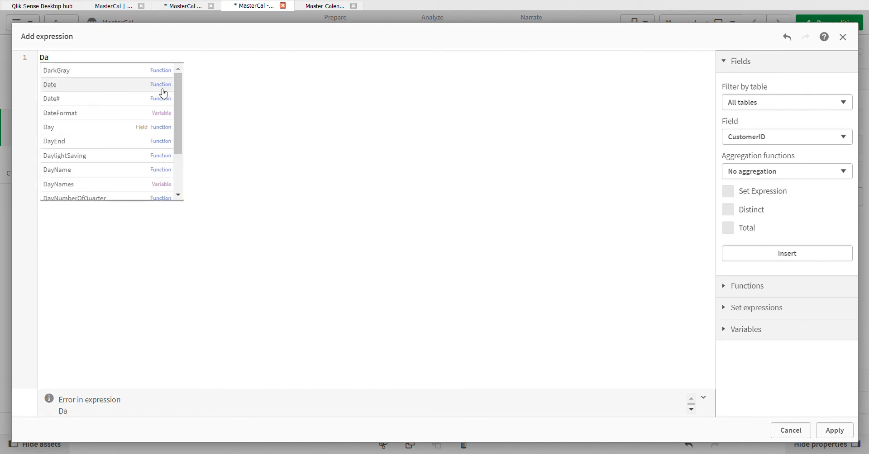
type("yn")
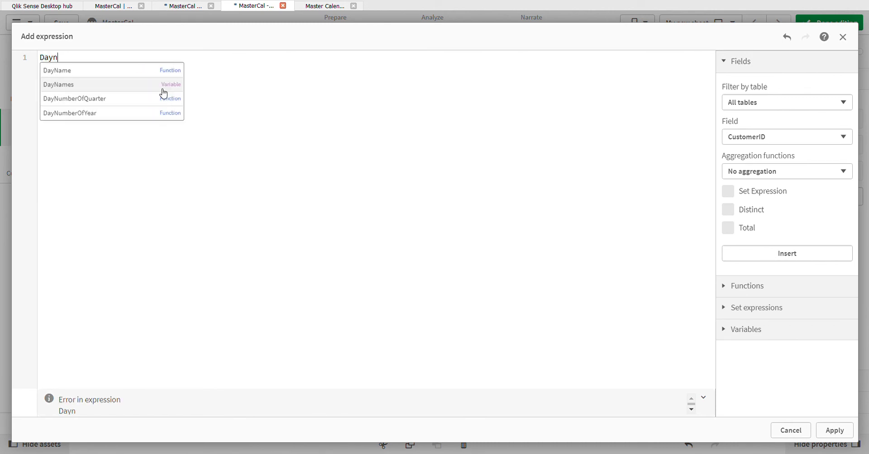
left_click(155, 118)
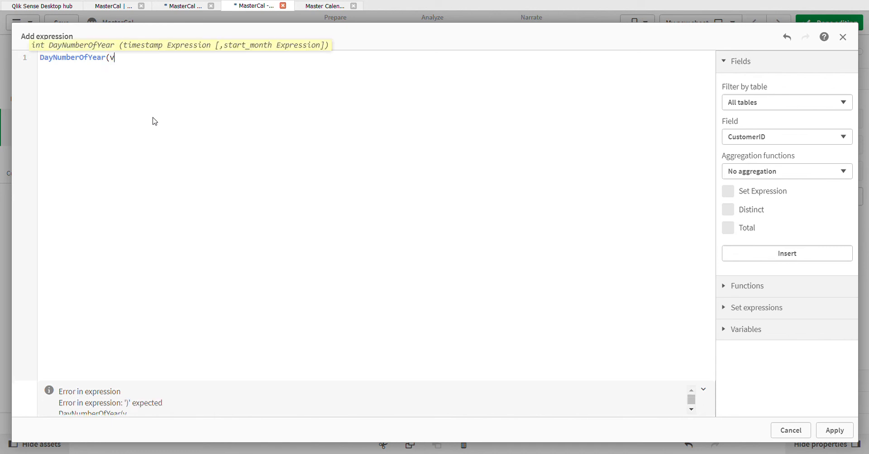
type("vDate)")
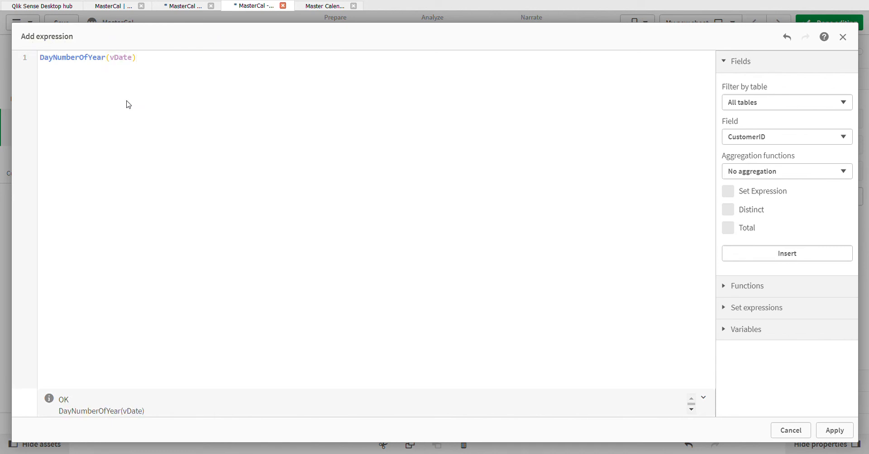
left_click(43, 59)
type("=")
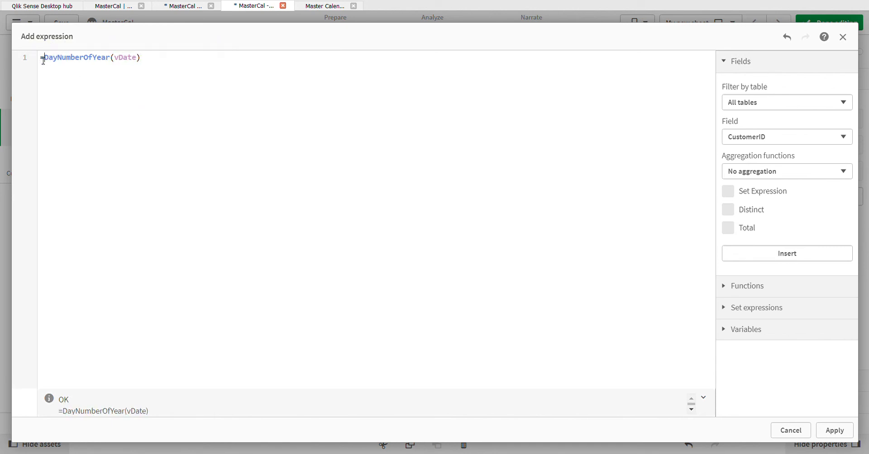
left_click(830, 430)
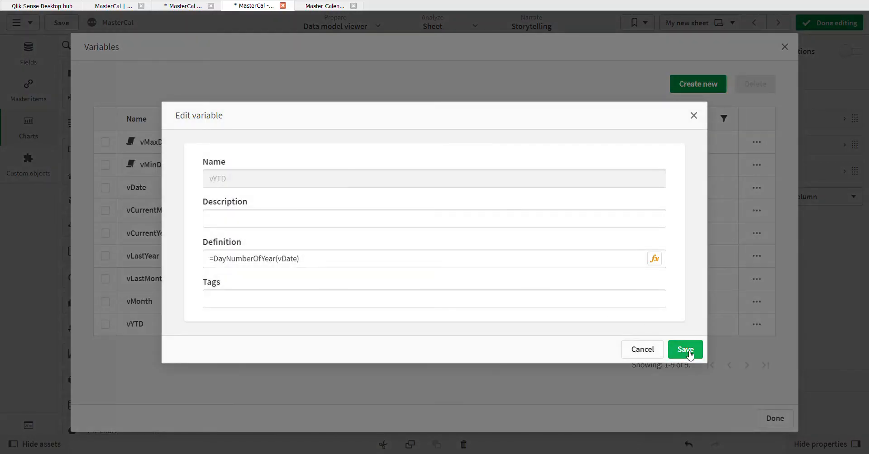
left_click(688, 353)
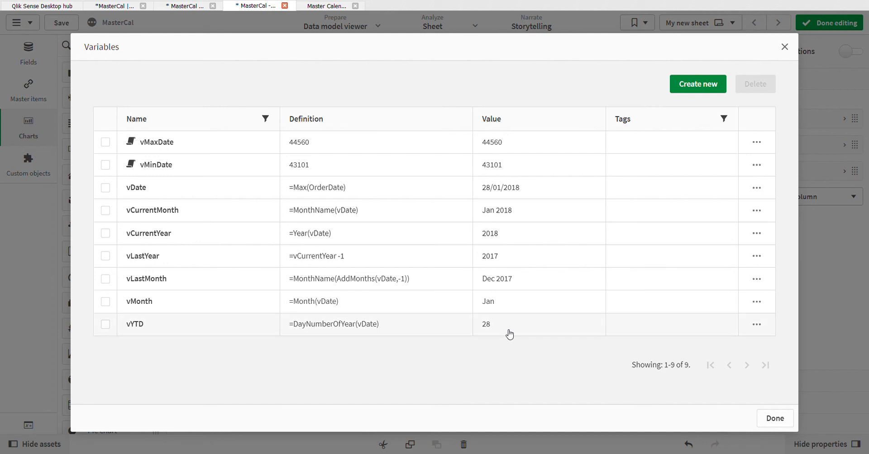
- Start a new variable and name it vMTD
left_click(707, 84)
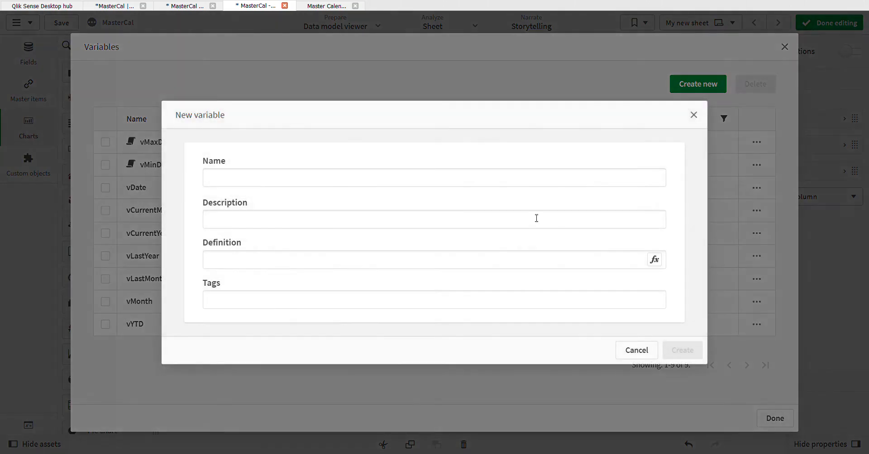
left_click(400, 184)
type("v")
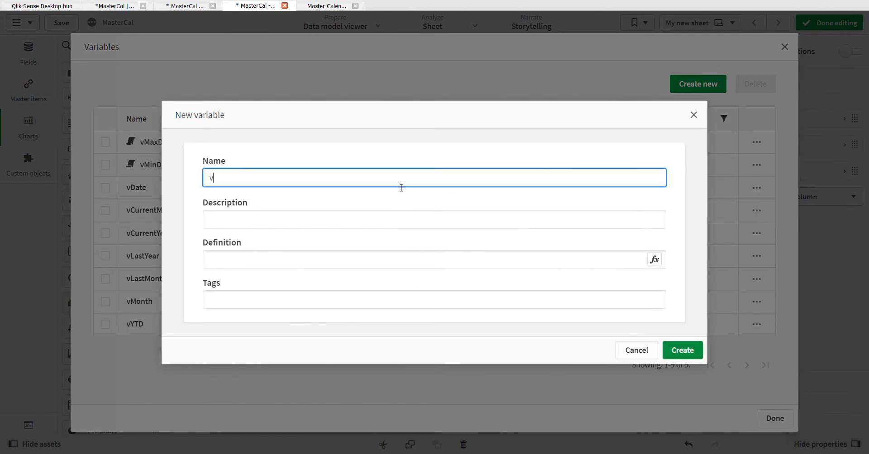
type("MTD")
- Define vMTD as =Day(vDate) and create the variable
left_click(655, 260)
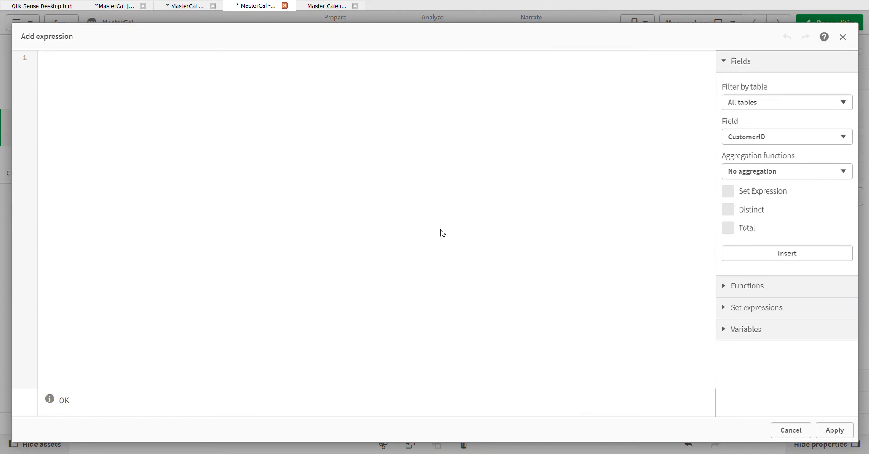
type("=Day(")
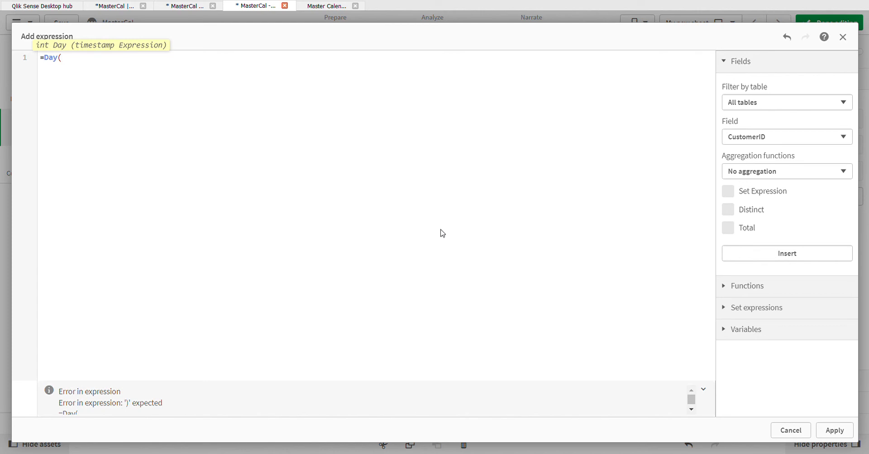
type("d")
key("BackSpace")
type("vD")
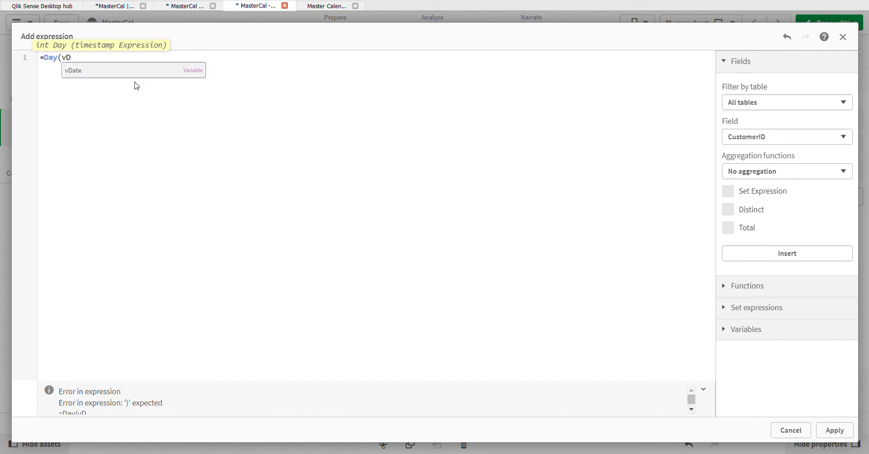
left_click(124, 73)
type(")")
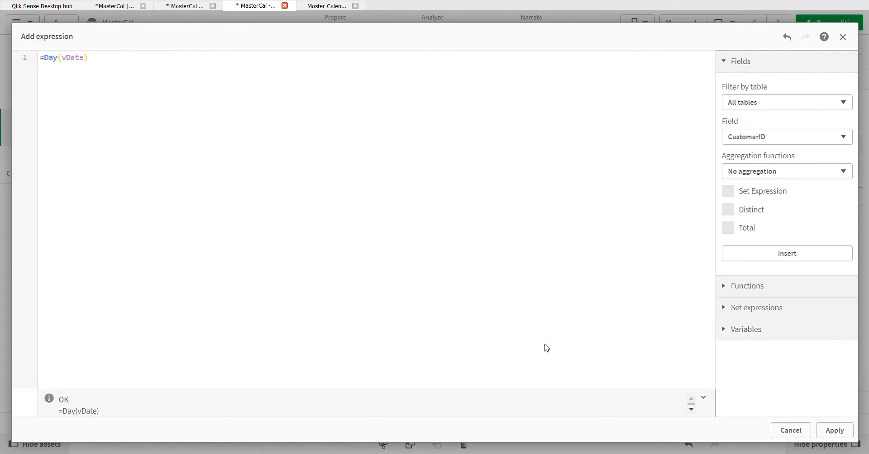
left_click(834, 430)
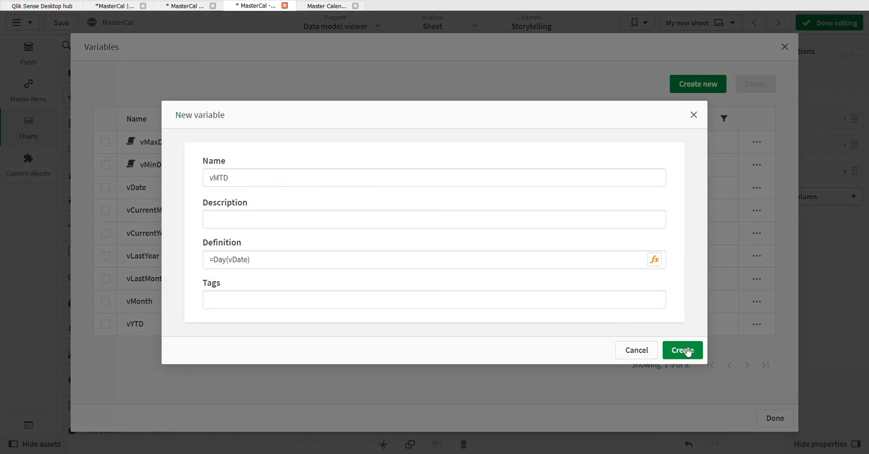
left_click(701, 355)
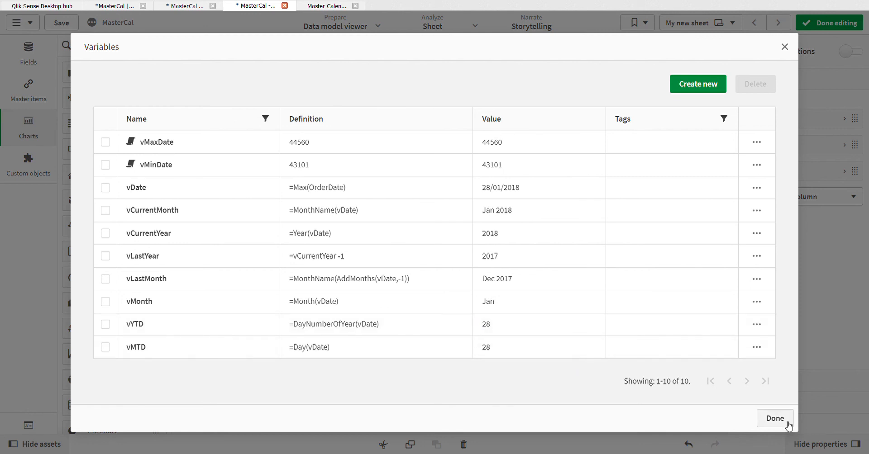
- Close the variables list, then leave and re-enter sheet editing
left_click(774, 419)
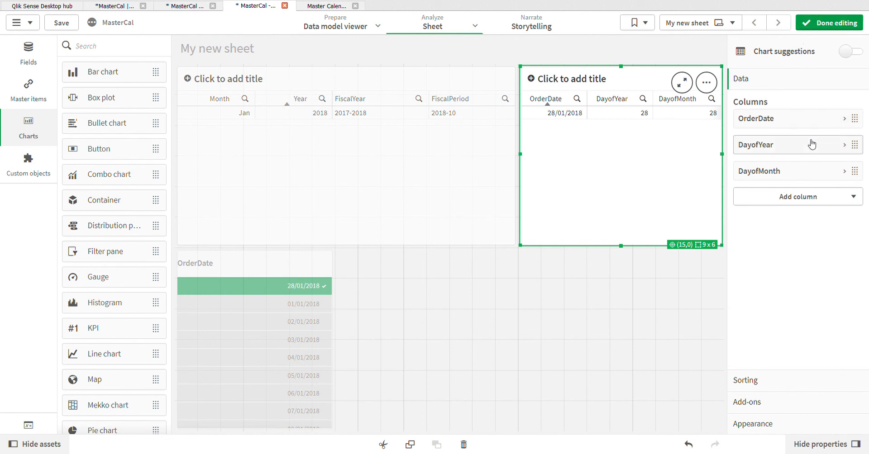
left_click(804, 28)
left_click(832, 23)
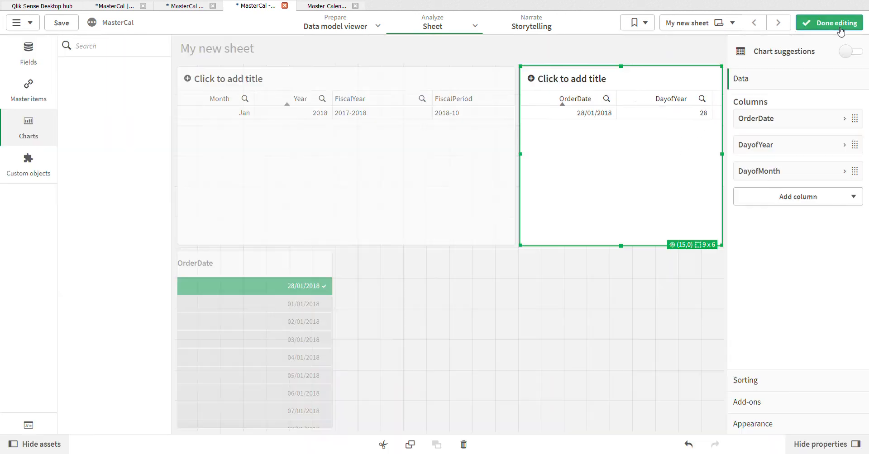
- Add a measure column to the OrderDate table with the expression sum(Quantity)
left_click(797, 196)
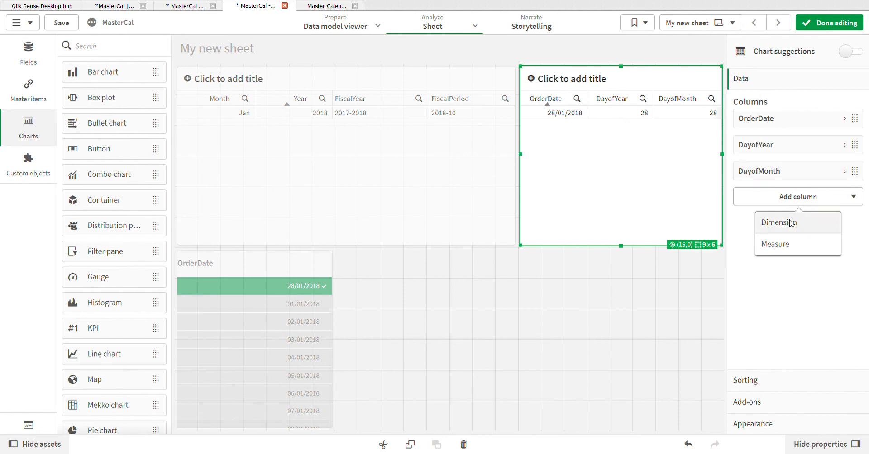
left_click(785, 245)
left_click(846, 223)
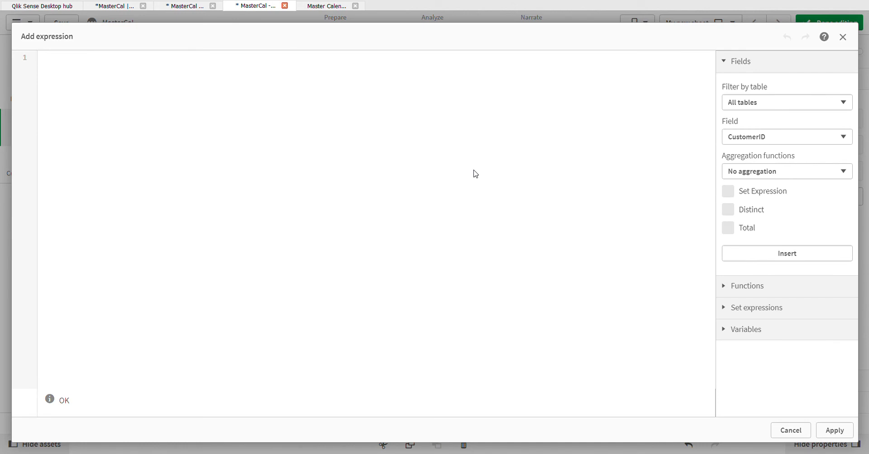
type("sum(Sa")
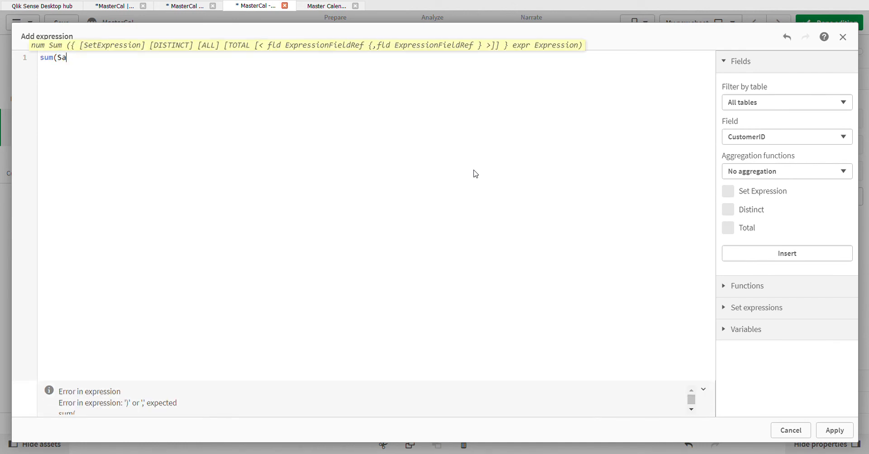
type("les")
key("BackSpace")
key("BackSpace")
type("Qu")
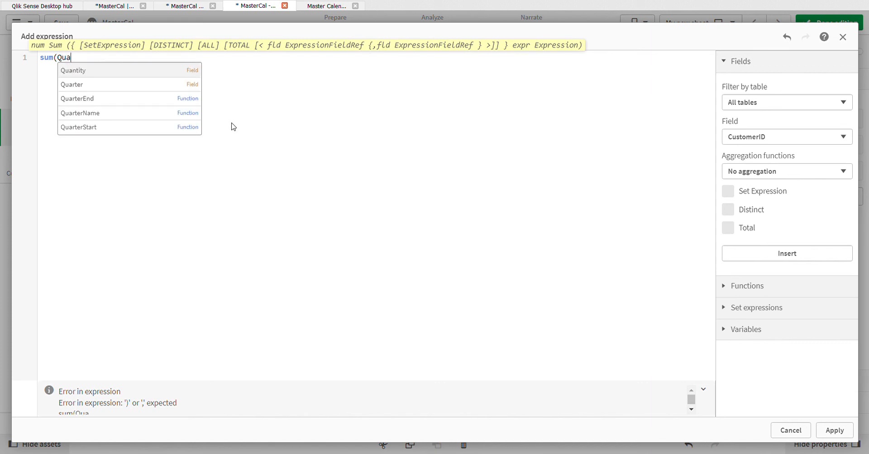
left_click(166, 71)
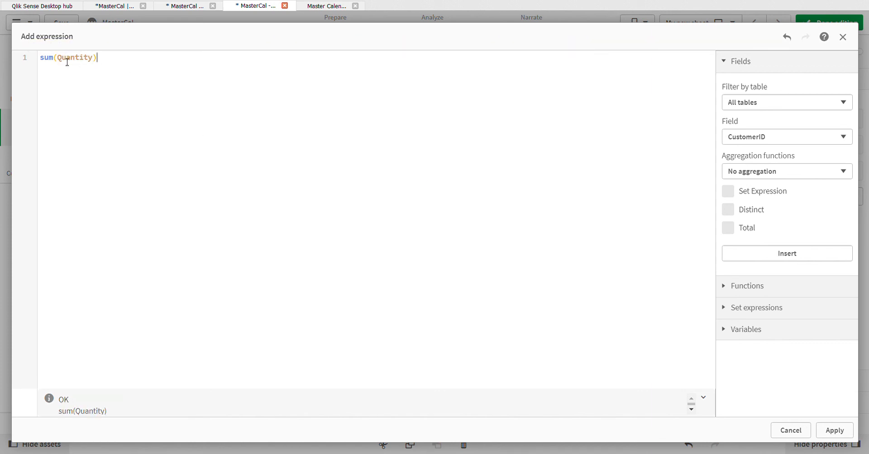
- Insert the start of a set modifier before Quantity that filters on the DayofYear field
key("Left")
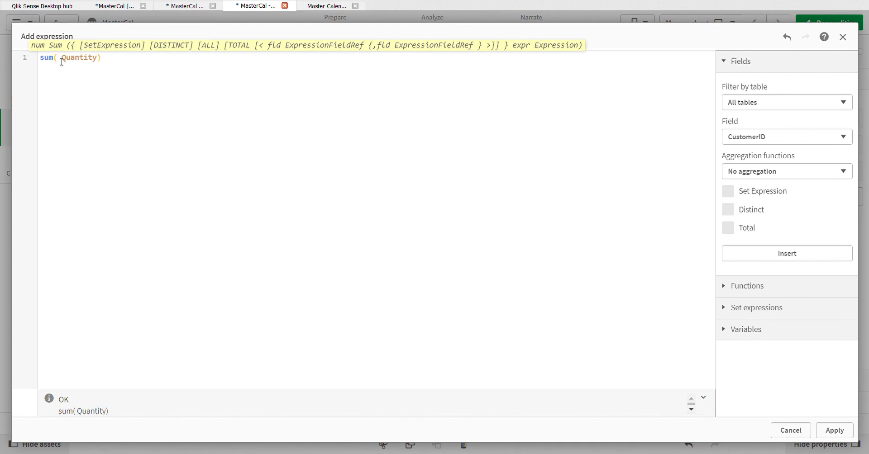
type("{<")
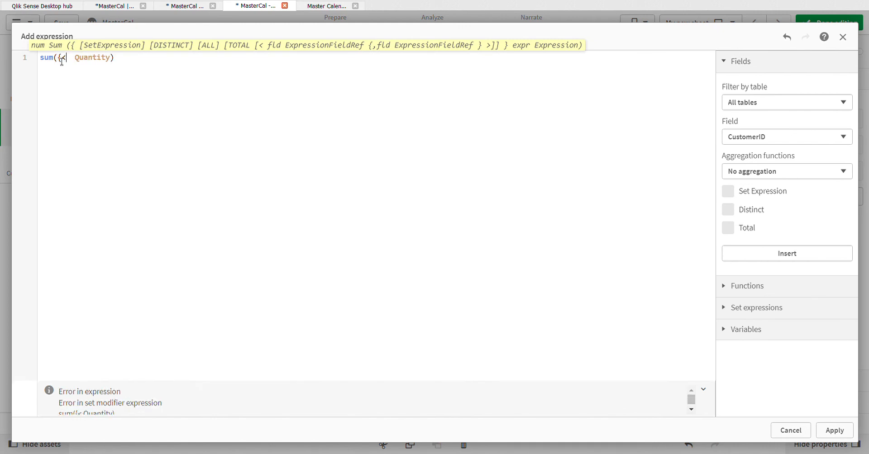
type(" Dayn")
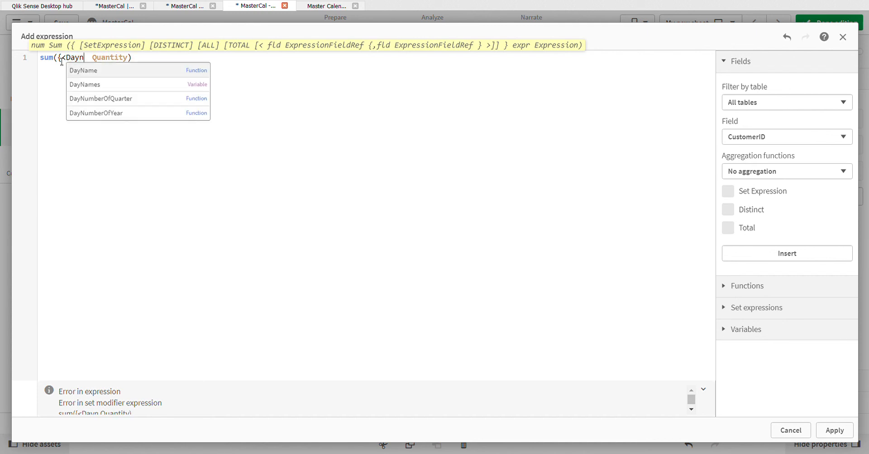
left_click(116, 115)
type("= {")
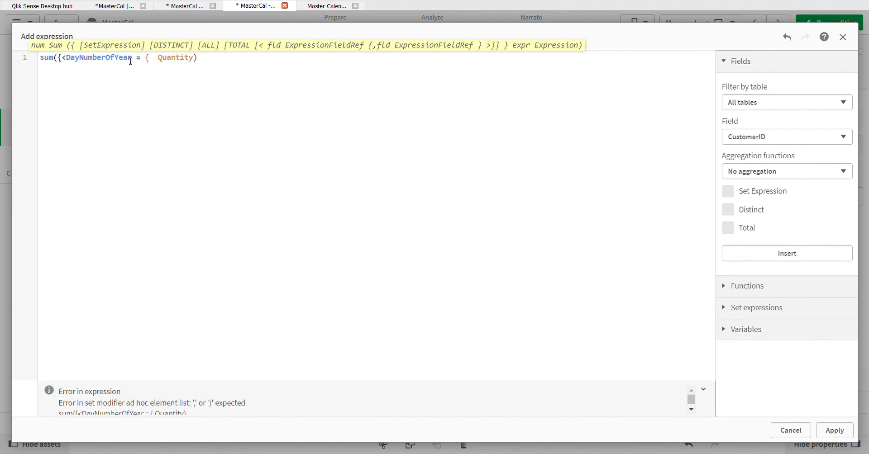
double_click(92, 59)
type("DAy")
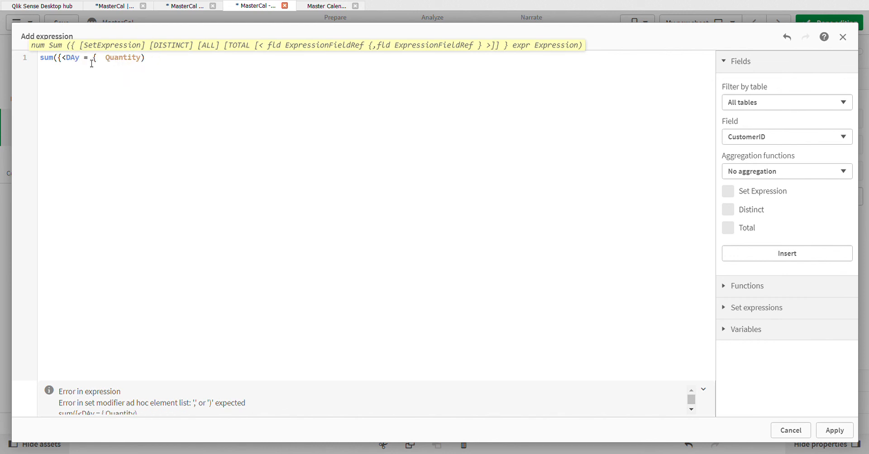
key("BackSpace")
key("BackSpace")
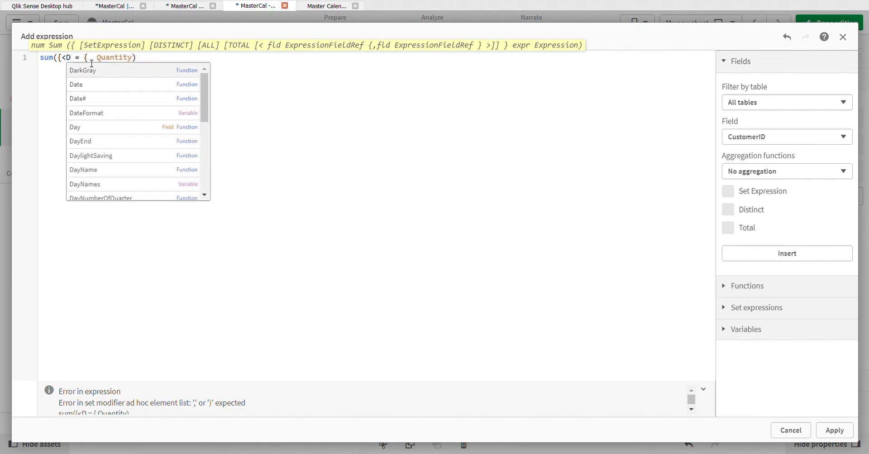
type("ay")
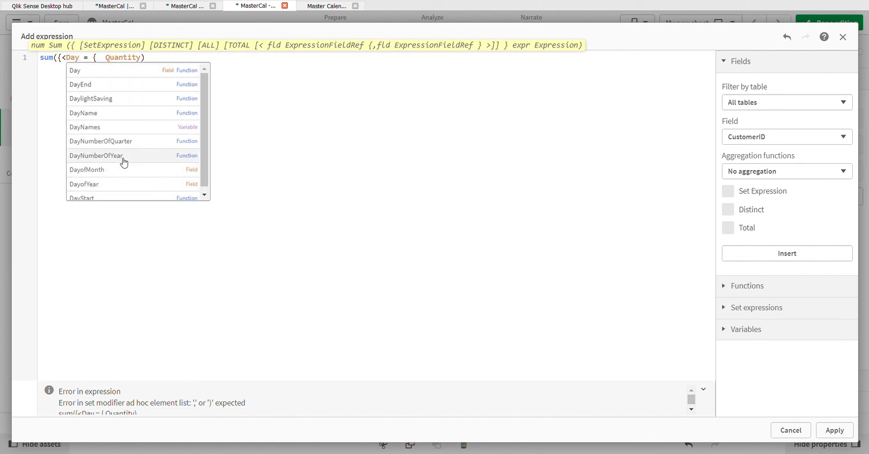
left_click(123, 184)
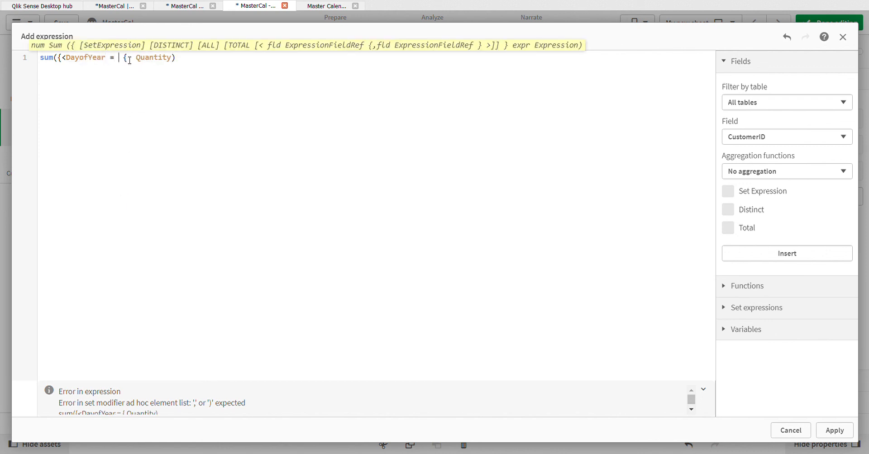
- Complete the measure as sum({<DayofYear = {"<=$(vYTD)"}>} Quantity), apply it and finish editing the sheet
key("BackSpace")
type("\"Day")
key("BackSpace")
key("BackSpace")
key("BackSpace")
type("$(vYTD")
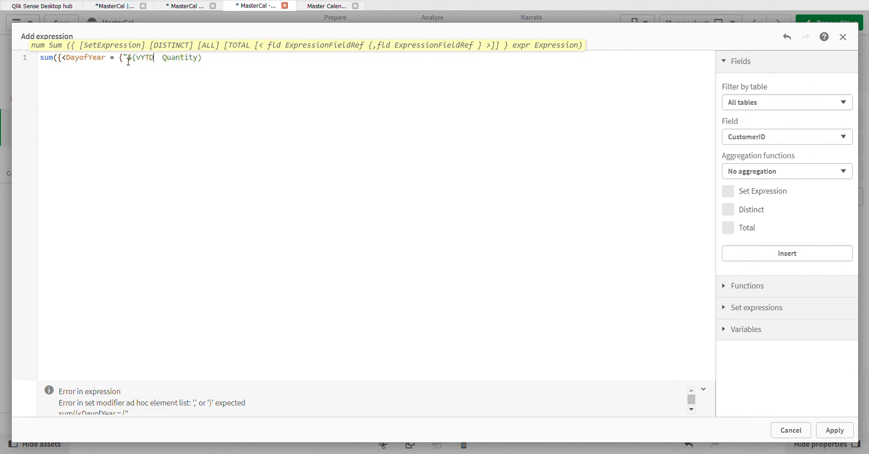
type(")\"")
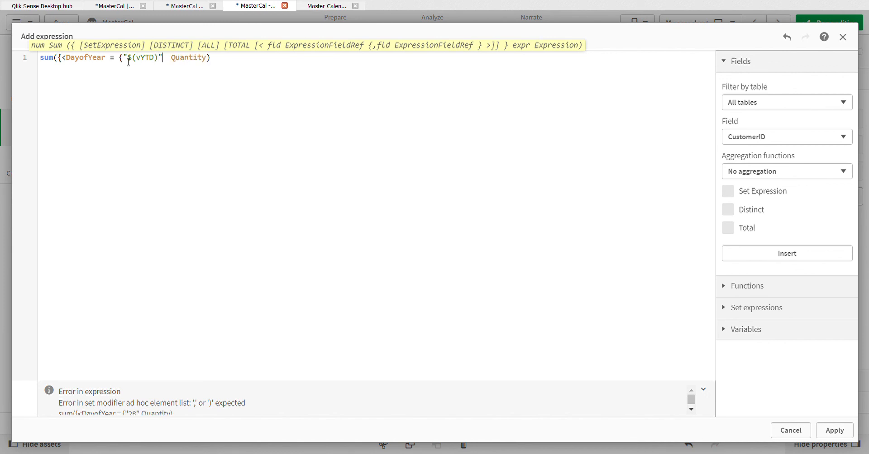
type("}>}")
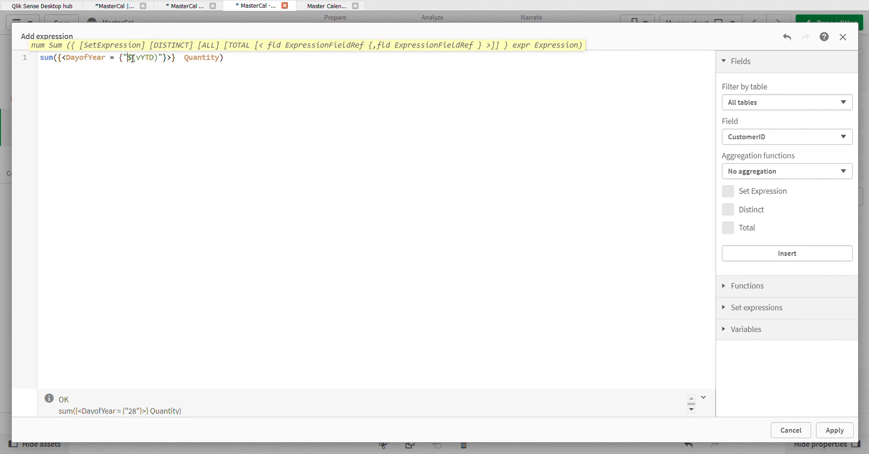
type("<=")
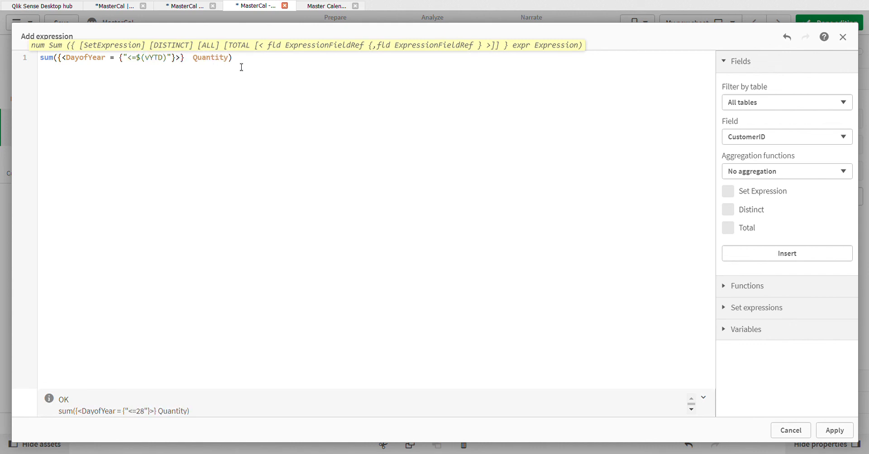
left_click(838, 429)
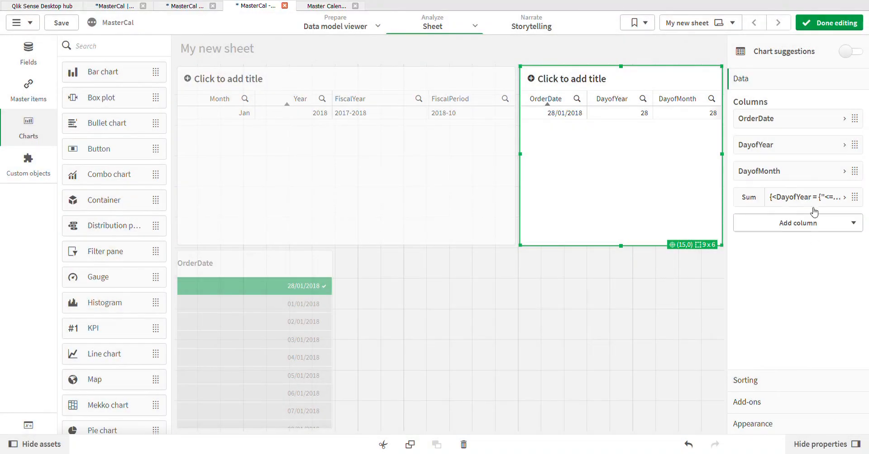
left_click(820, 26)
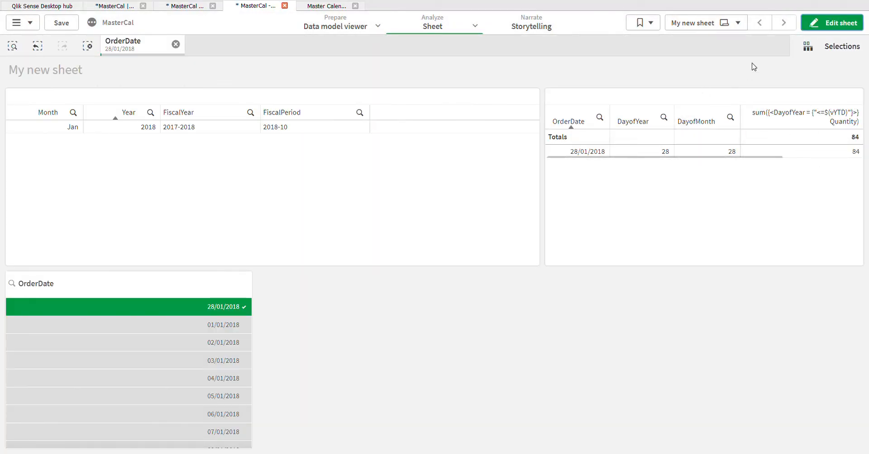
- Clear the OrderDate selection and look through the new measure's values by date in the table
left_click(176, 44)
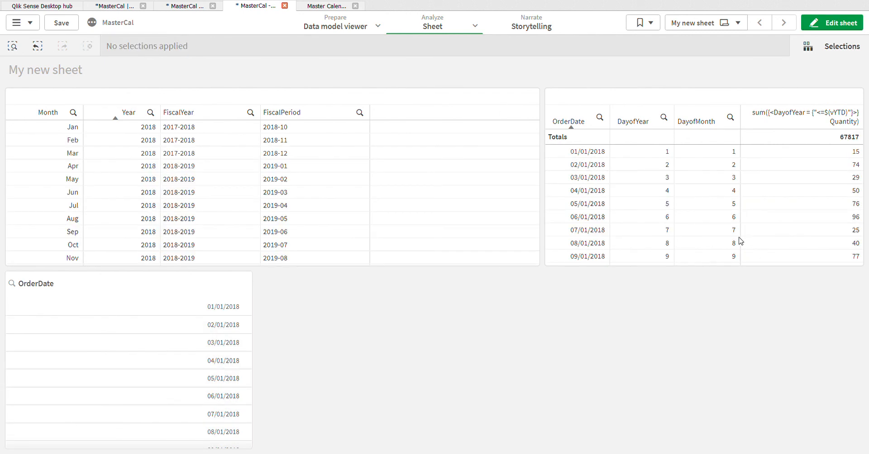
scroll(653, 206, "down", 15)
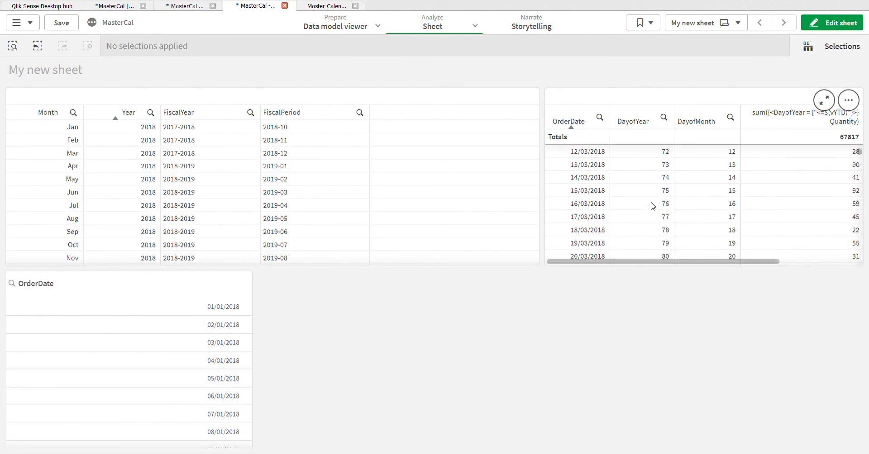
scroll(653, 206, "down", 9)
scroll(653, 206, "up", 20)
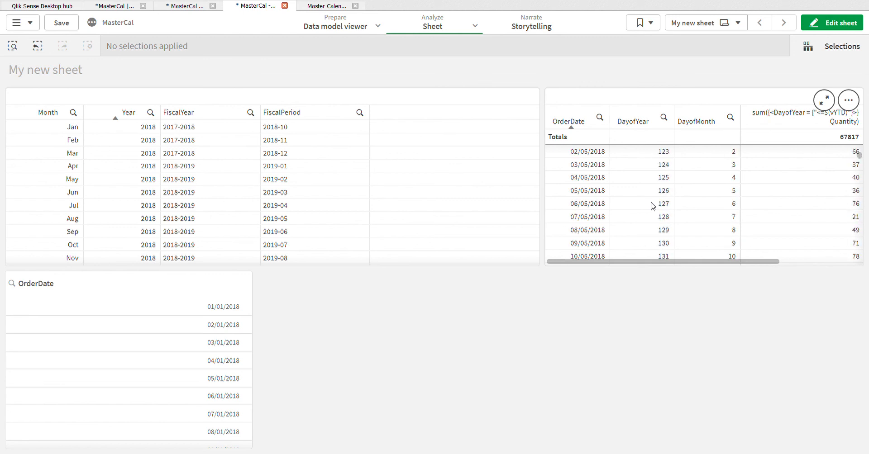
scroll(653, 206, "up", 3)
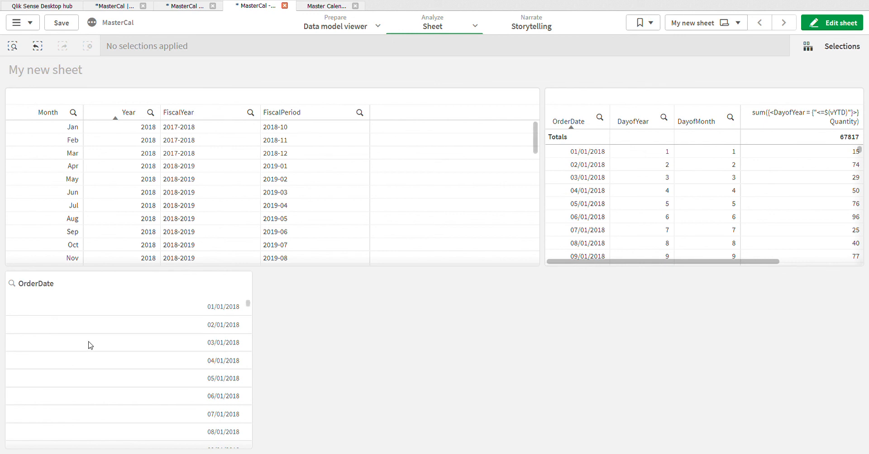
scroll(724, 217, "down", 10)
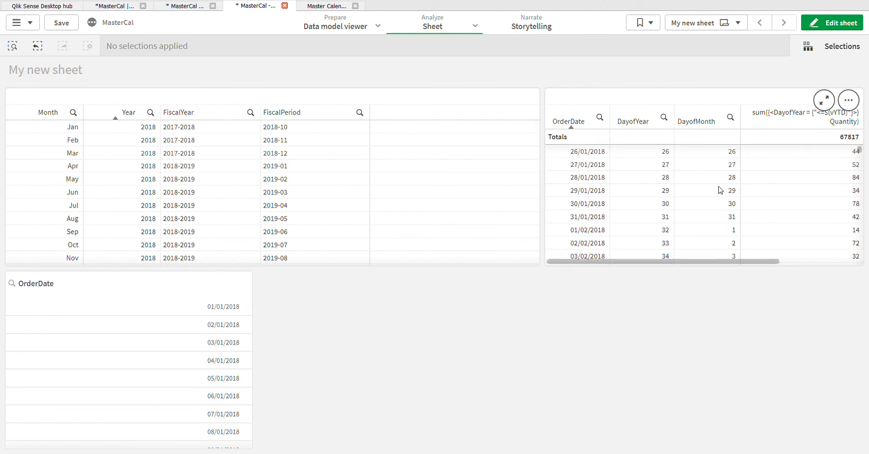
scroll(720, 190, "down", 1)
right_click(719, 104)
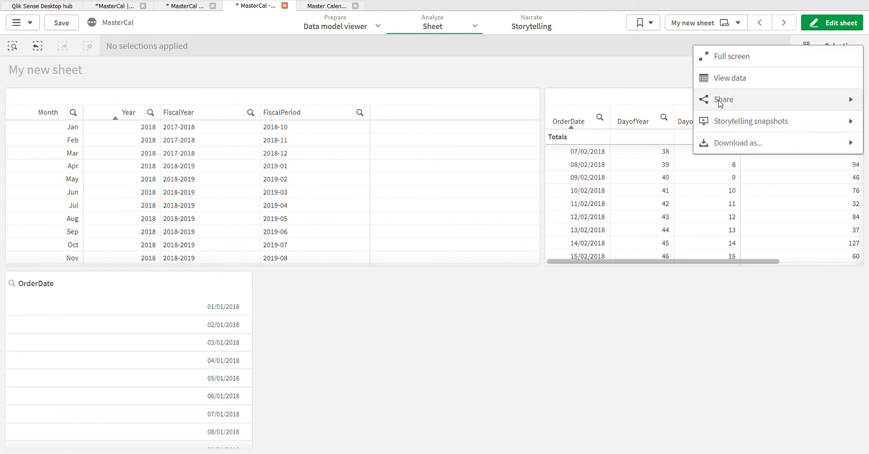
left_click(613, 108)
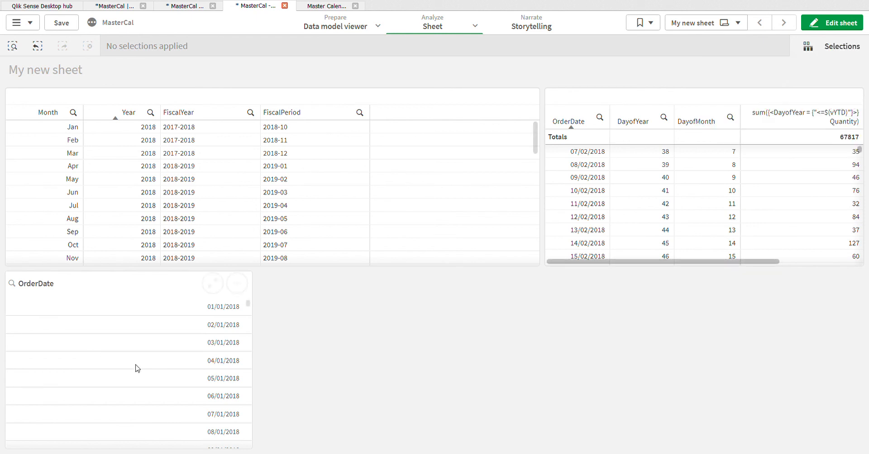
- Review the definitions and values of the app's variables, including vYTD and vMTD, then finish sheet editing
left_click(831, 21)
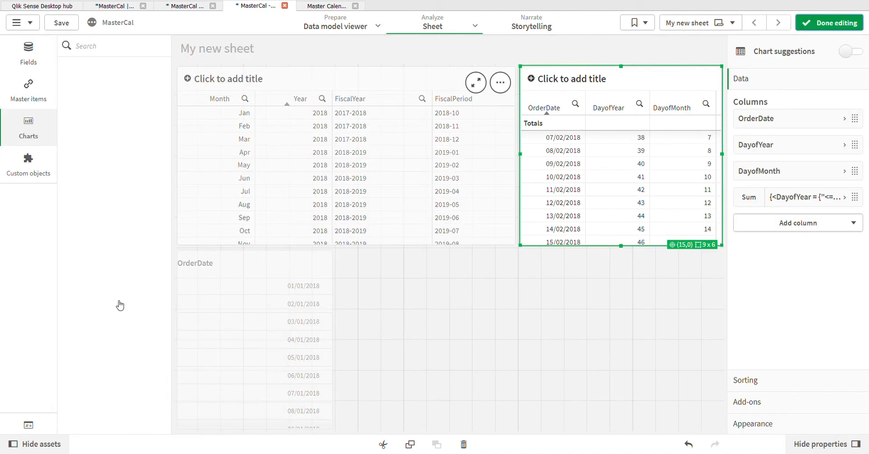
left_click(28, 425)
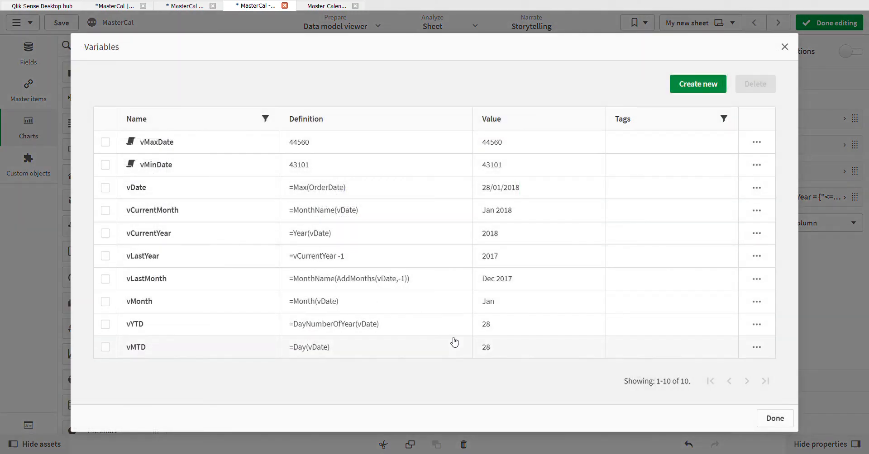
left_click(772, 418)
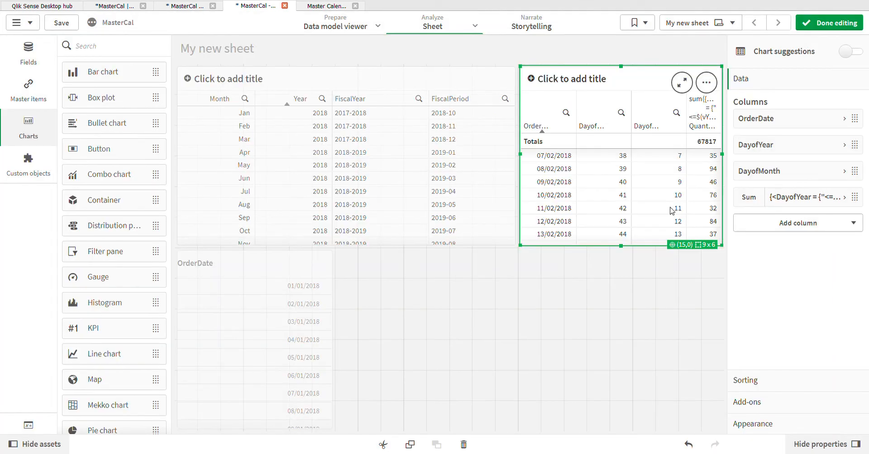
left_click(815, 27)
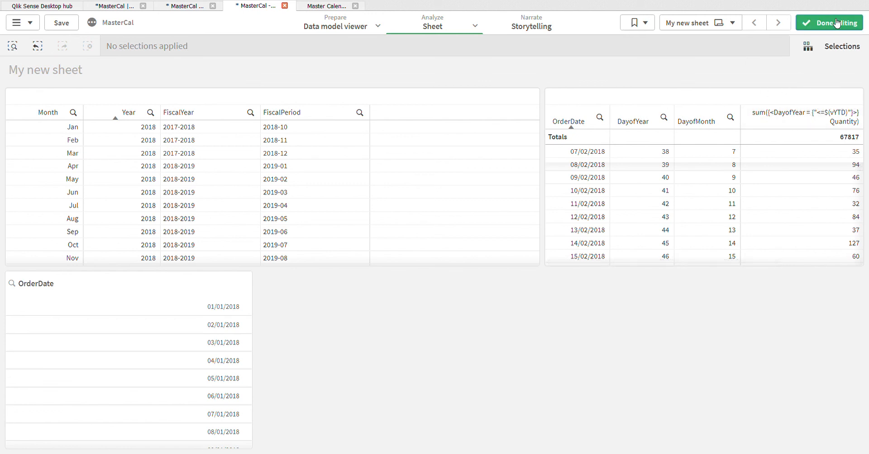
- Copy the full expression of the table's DayofYear-filtered Quantity measure, leaving the measure as it is
left_click(836, 23)
left_click(781, 198)
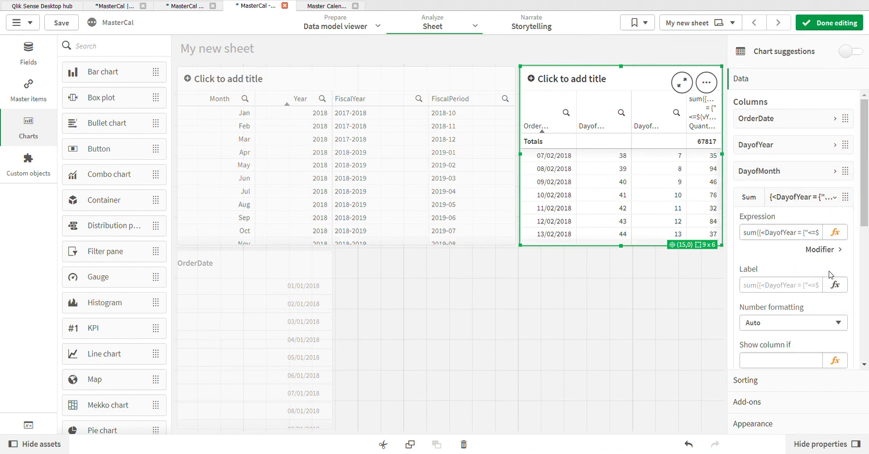
left_click(835, 232)
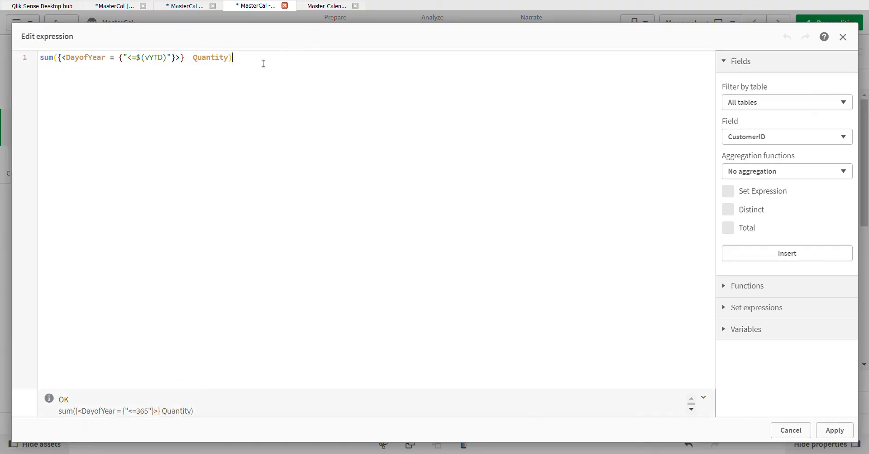
key("ctrl+a")
key("ctrl+c")
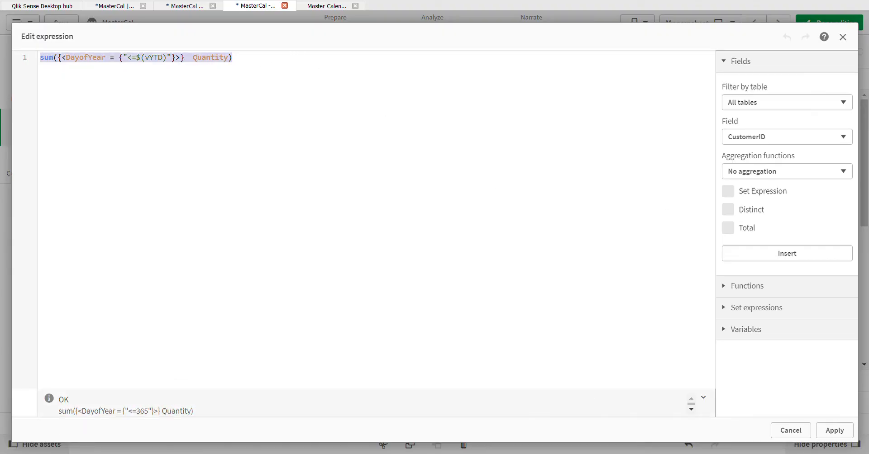
left_click(803, 430)
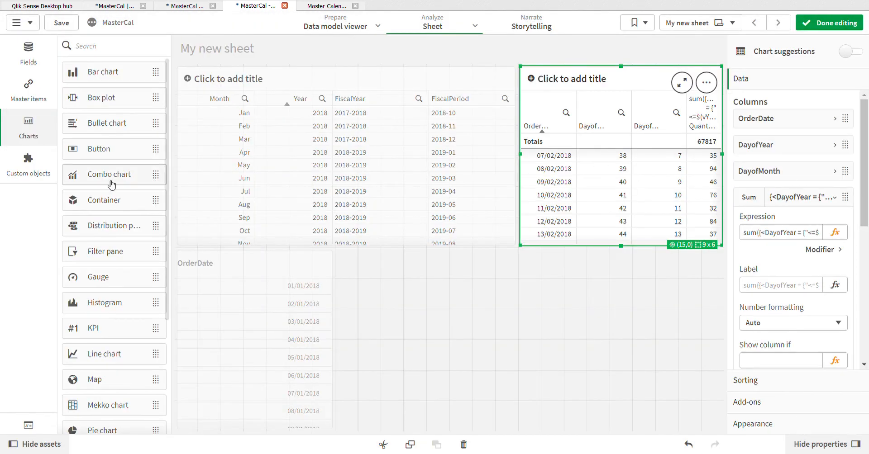
- Add a KPI chart to the sheet's empty area and paste sum({<DayofYear = {"<=$(vYTD)"}>} Quantity) as its measure
left_click_drag(116, 327, 505, 301)
left_click(587, 353)
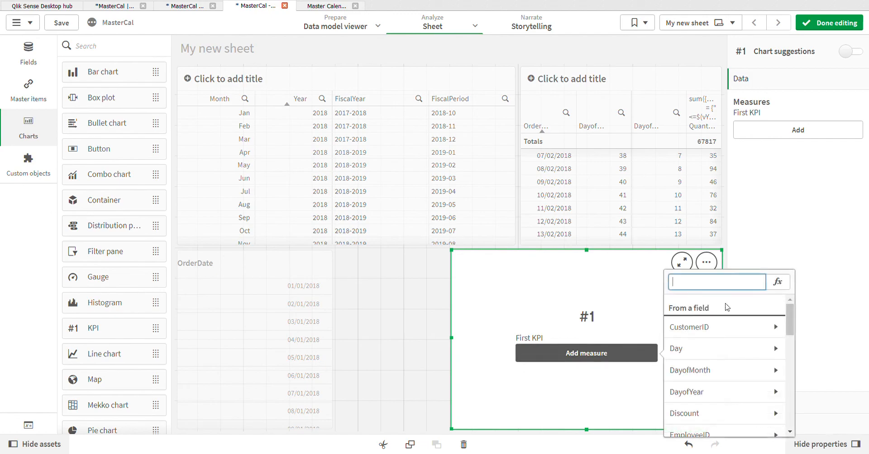
left_click(778, 282)
key("ctrl+v")
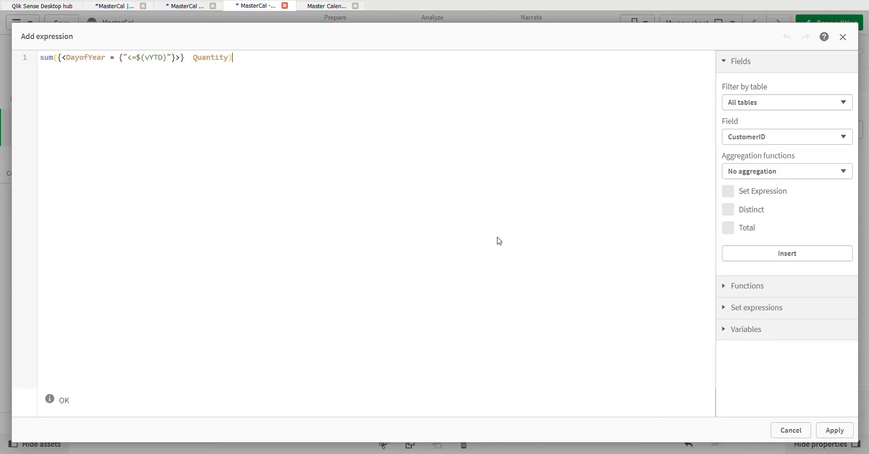
left_click(834, 430)
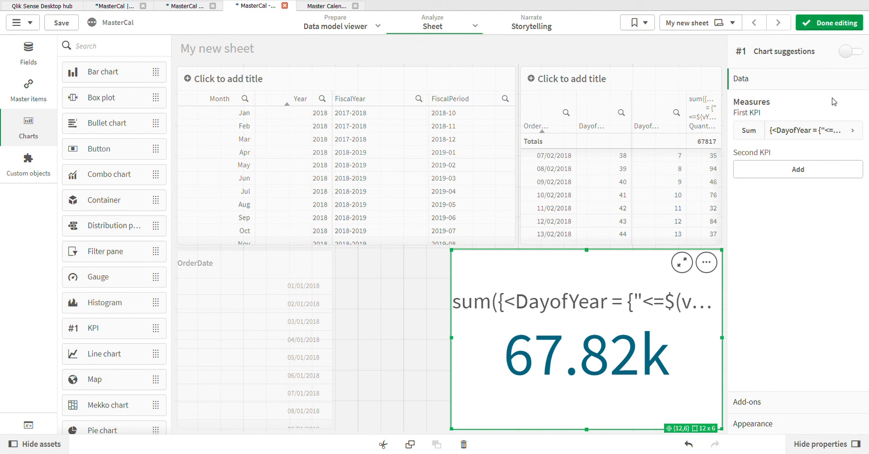
- Add the modifier Year = {'$(vCurrentYear)'} after the DayofYear condition in the KPI's measure expression and apply it
left_click(828, 130)
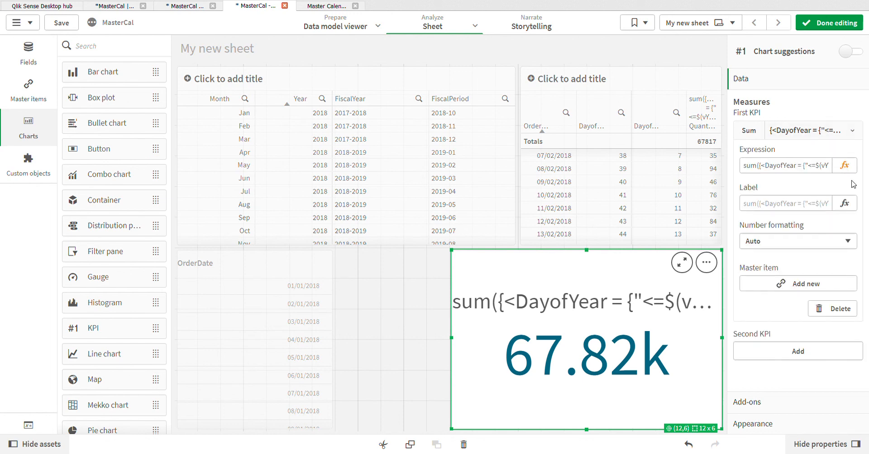
left_click(844, 165)
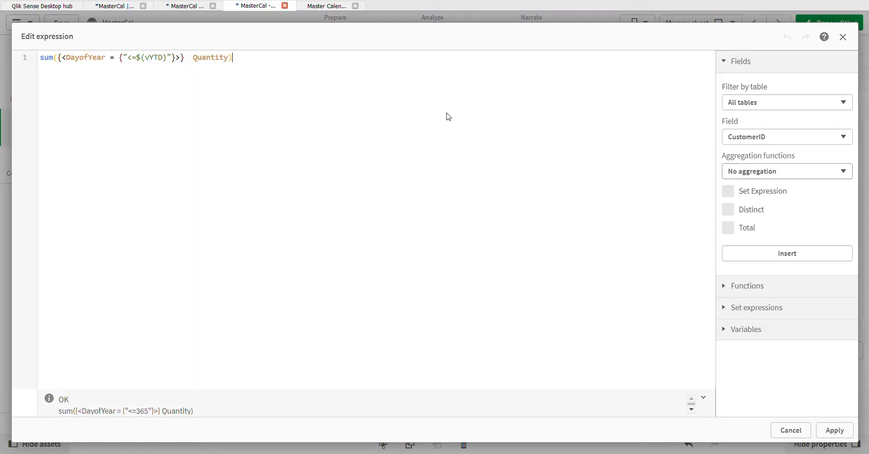
left_click(180, 59)
type(", Year  = ")
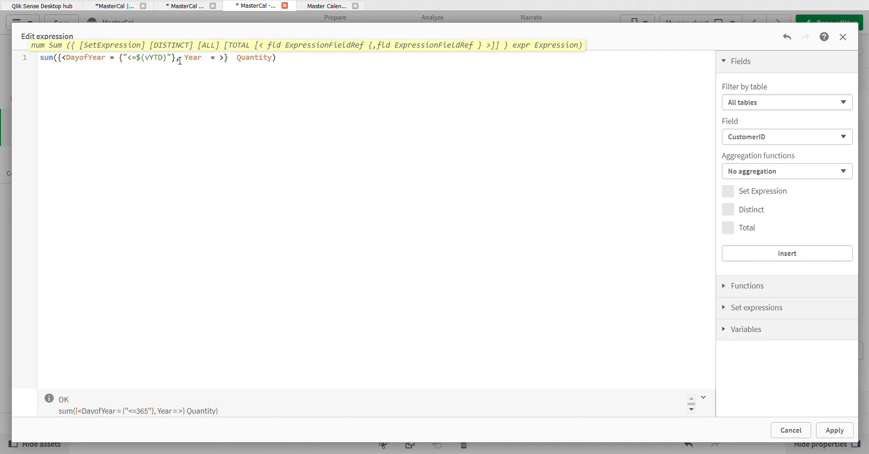
type("{")
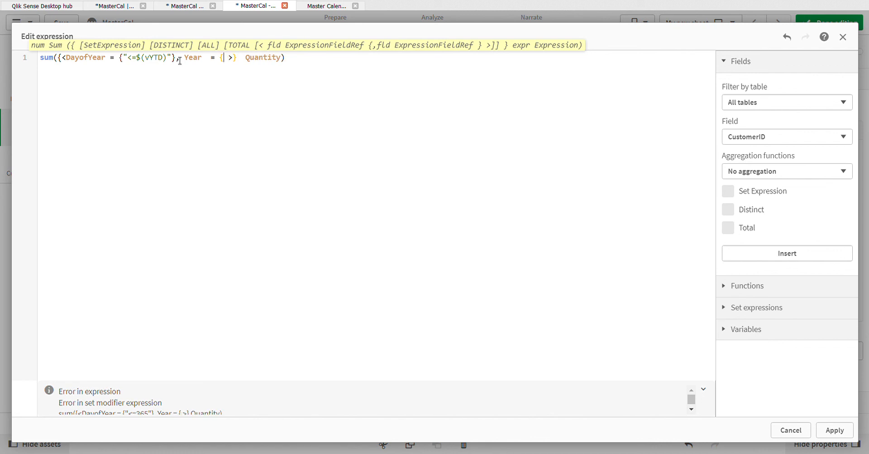
type("'$(")
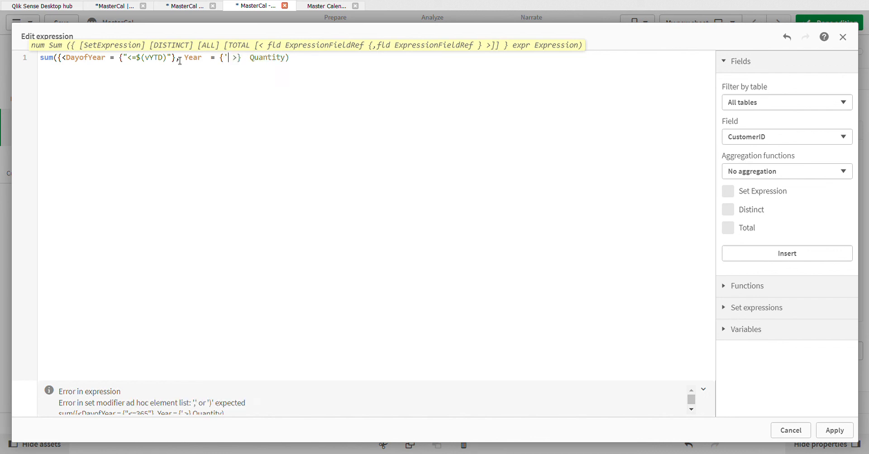
type("vC")
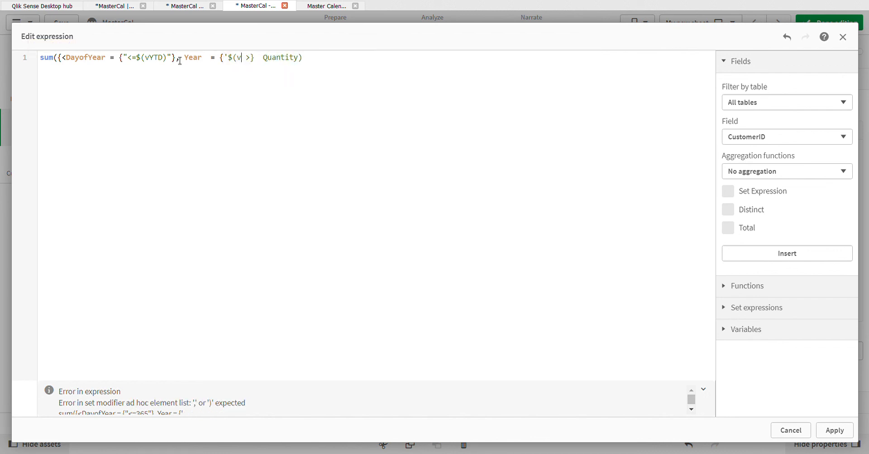
type("urr")
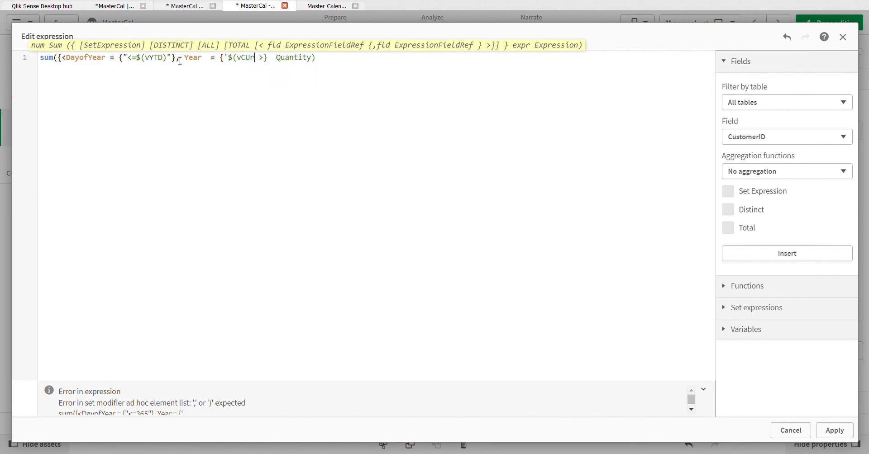
type("ent")
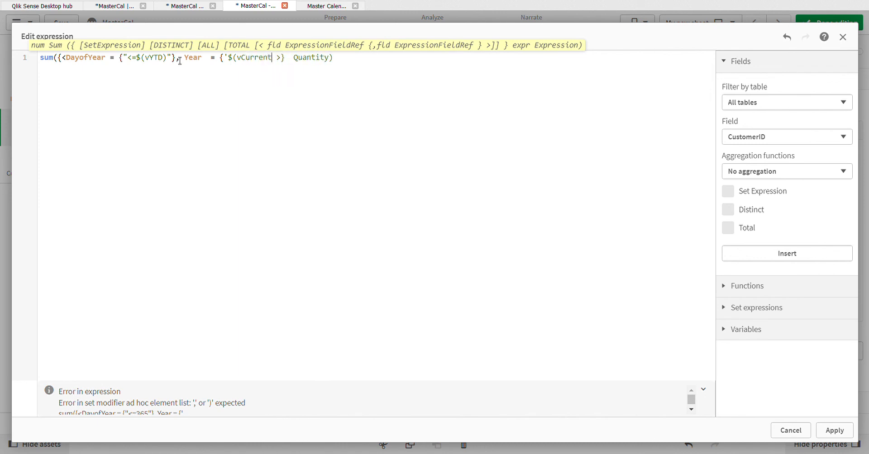
type("Year")
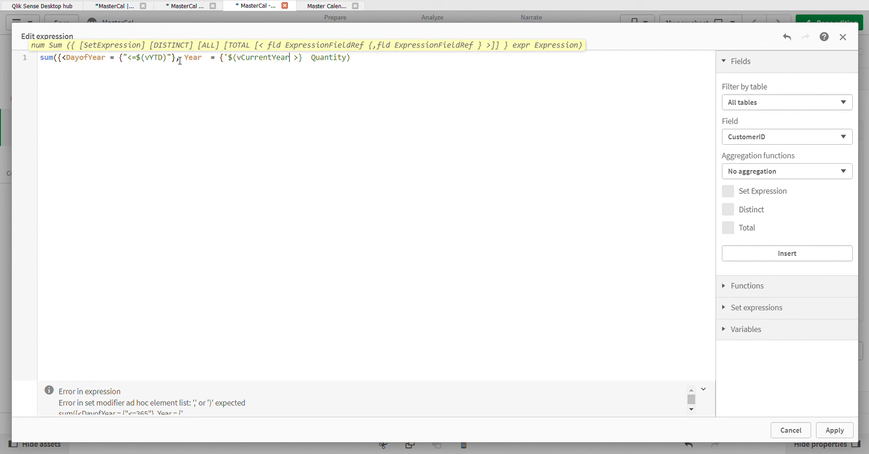
type(")'}")
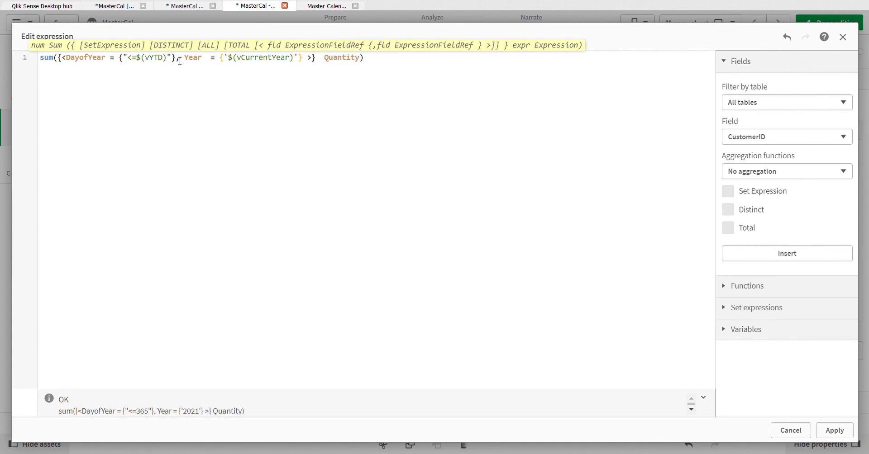
left_click(835, 430)
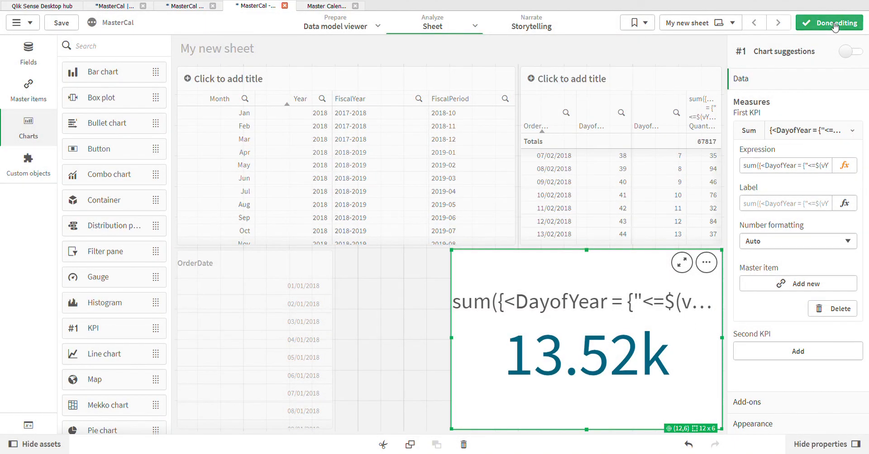
- Label the KPI measure YTD and finish editing the sheet
left_click(809, 207)
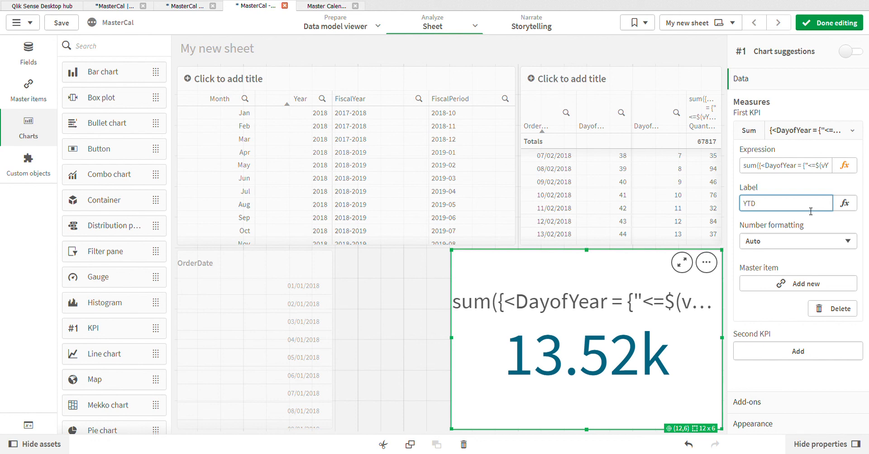
left_click(829, 22)
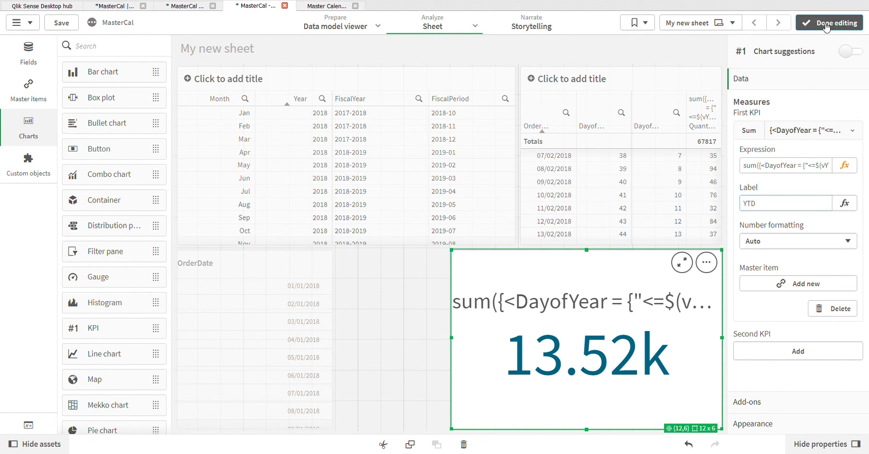
- Select 22/03/2019 in the OrderDate filter to check the YTD KPI for that date
scroll(211, 361, "down", 10)
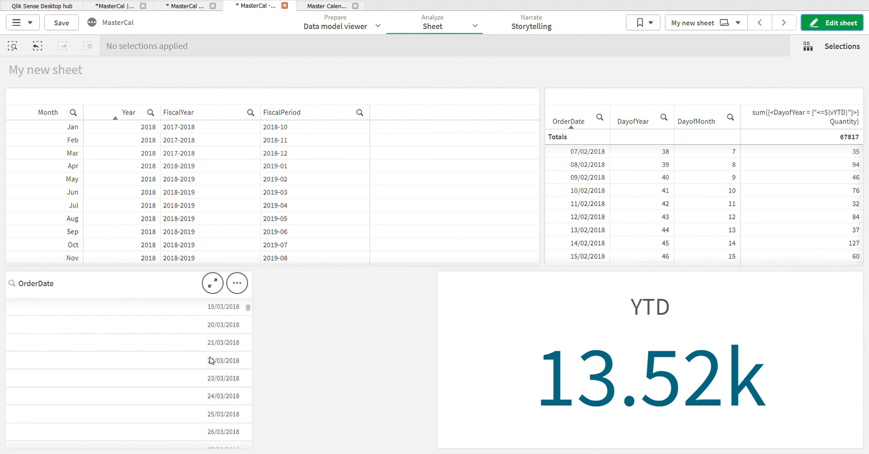
scroll(211, 361, "down", 9)
left_click(216, 361)
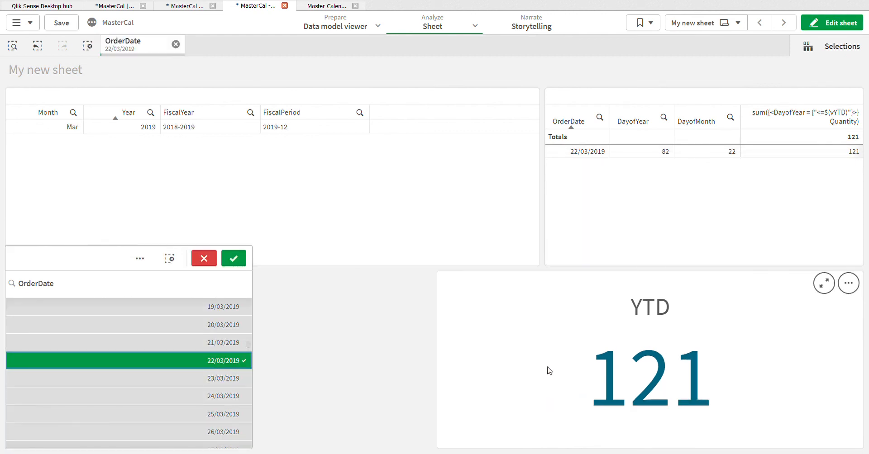
left_click(239, 257)
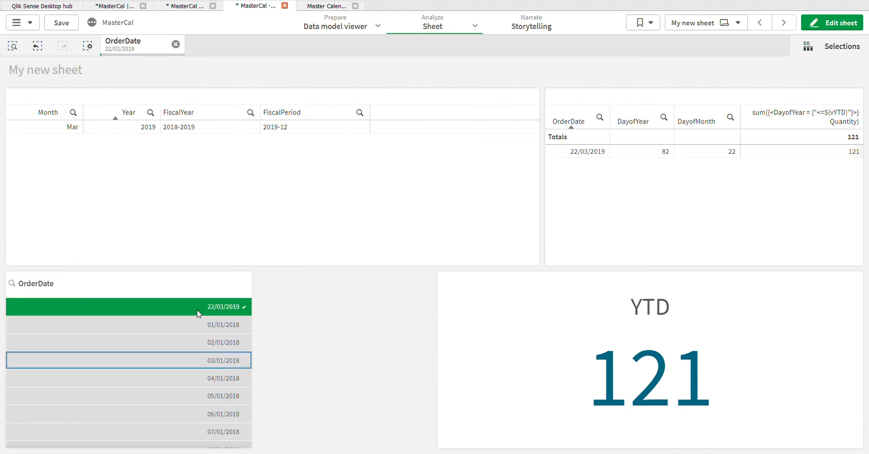
- Replace the OrderDate selection with 30/09/2018 and check the YTD KPI for that date
left_click(180, 304)
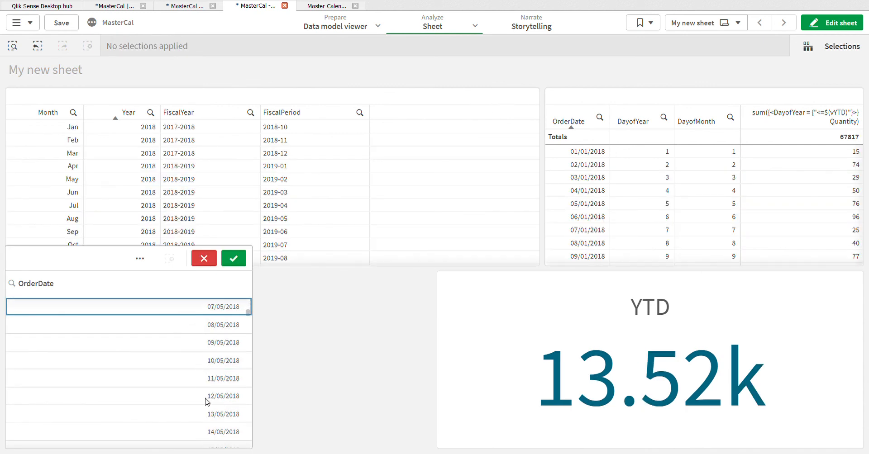
scroll(207, 402, "down", 20)
left_click(203, 433)
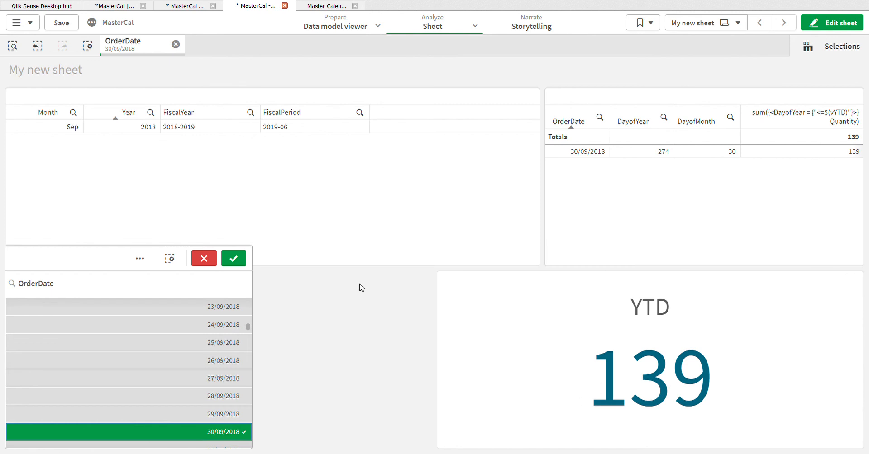
left_click(232, 258)
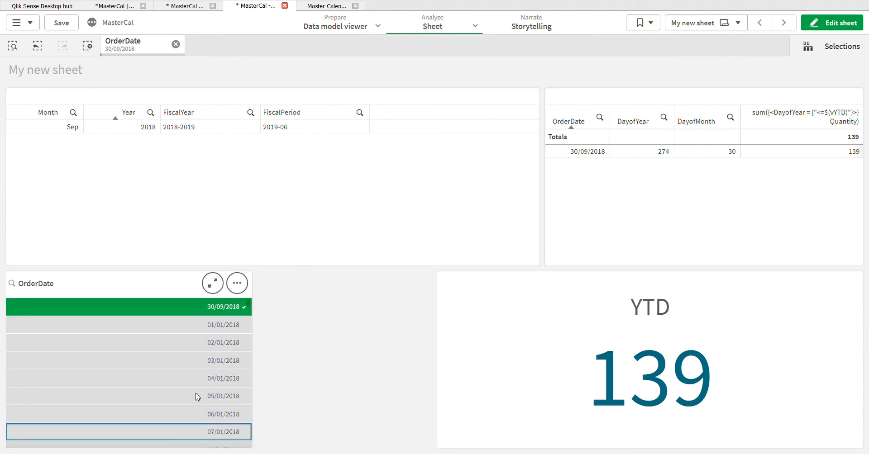
- Select 16/08/2020 in the OrderDate filter and deselect 30/09/2018, so only the 2020 date filters the sheet
scroll(197, 397, "down", 15)
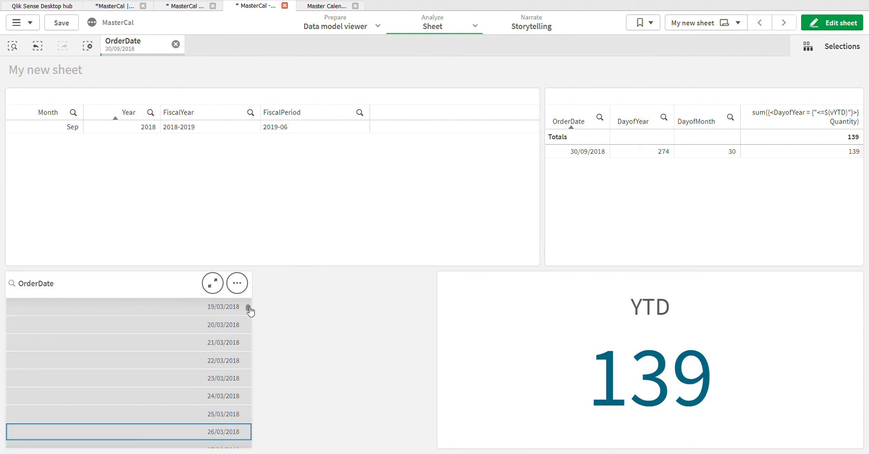
right_click(237, 401)
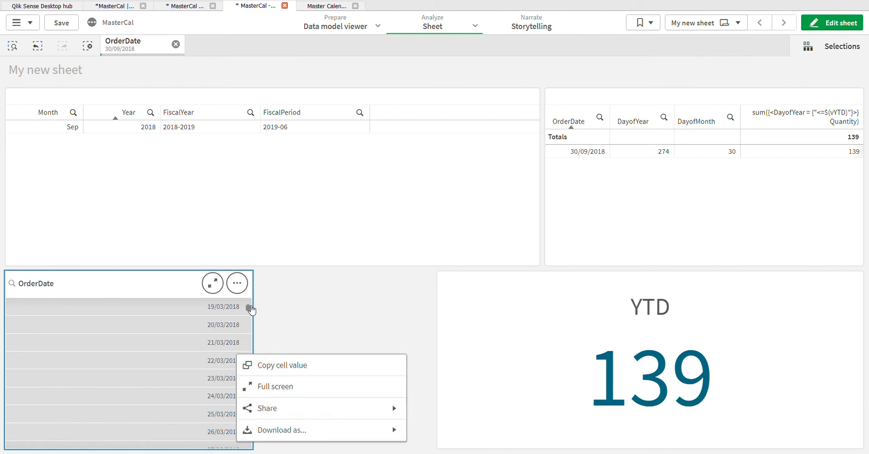
left_click_drag(249, 309, 239, 398)
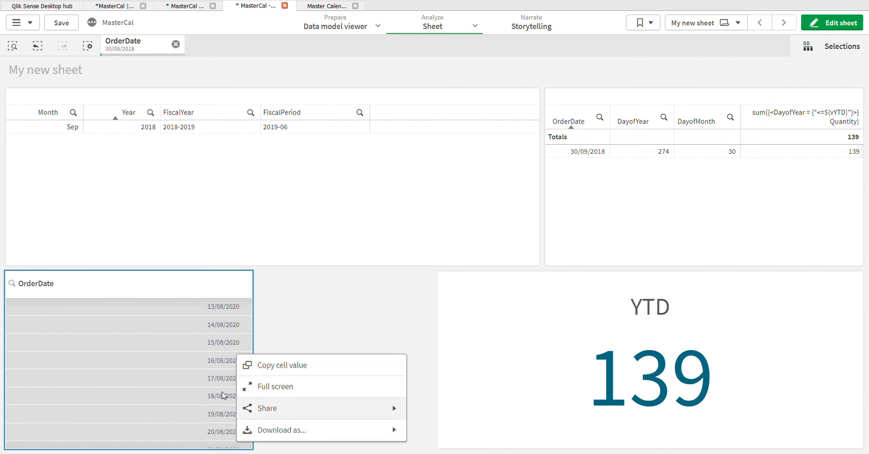
left_click(194, 361)
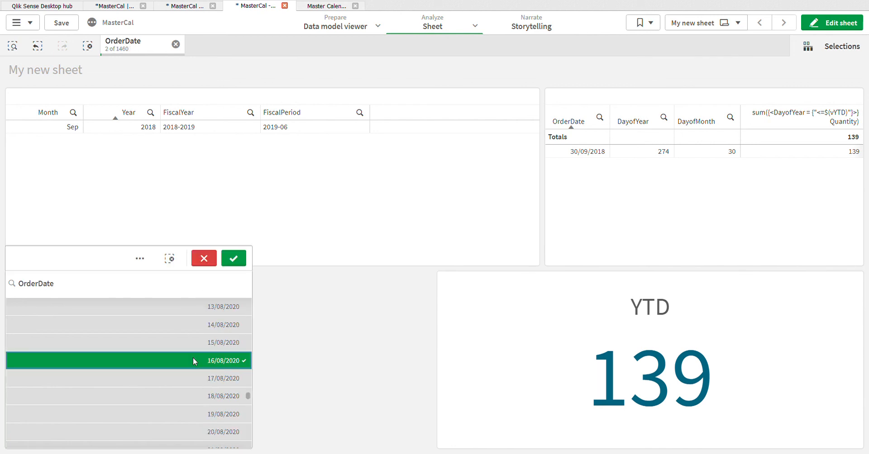
left_click(239, 260)
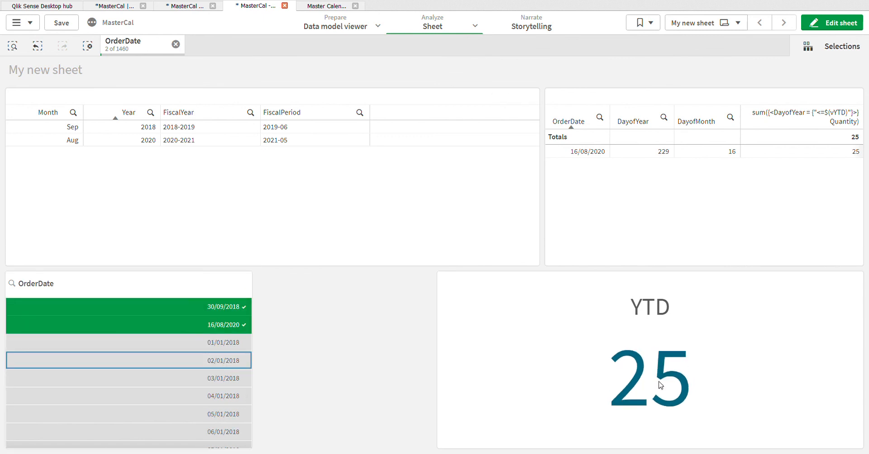
left_click(224, 305)
left_click(322, 330)
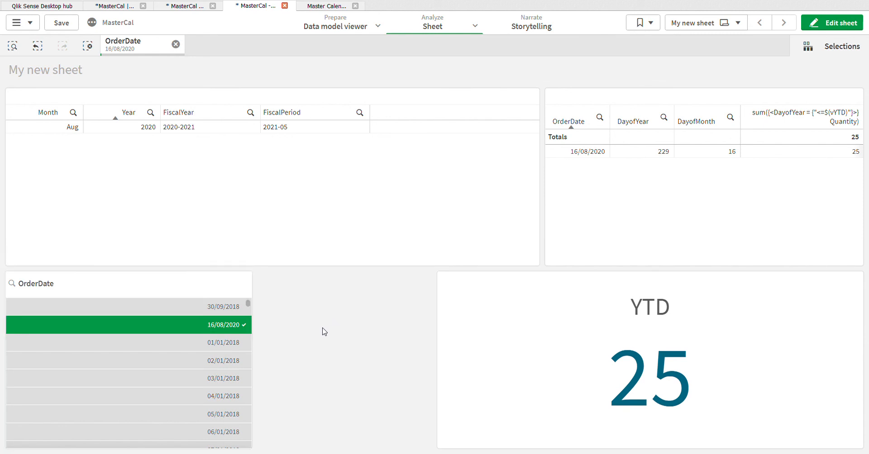
- Reopen the sheet for editing and inspect how the variables in the YTD KPI's expression evaluate for the selected date
left_click(837, 26)
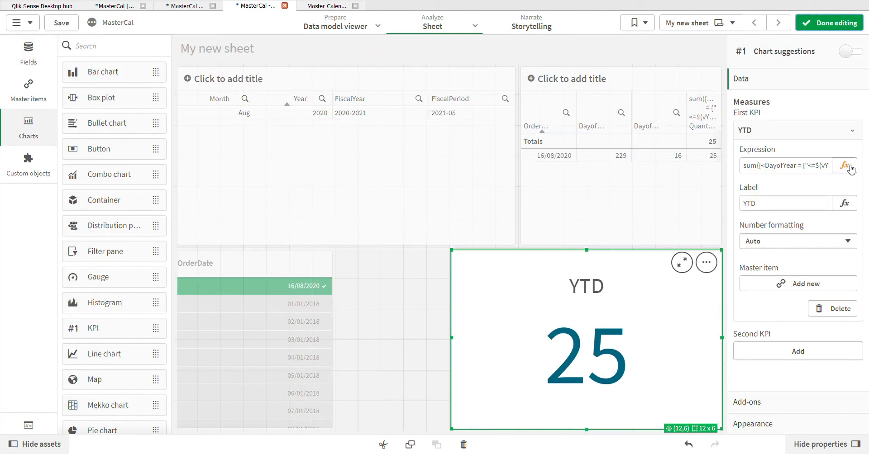
left_click(848, 169)
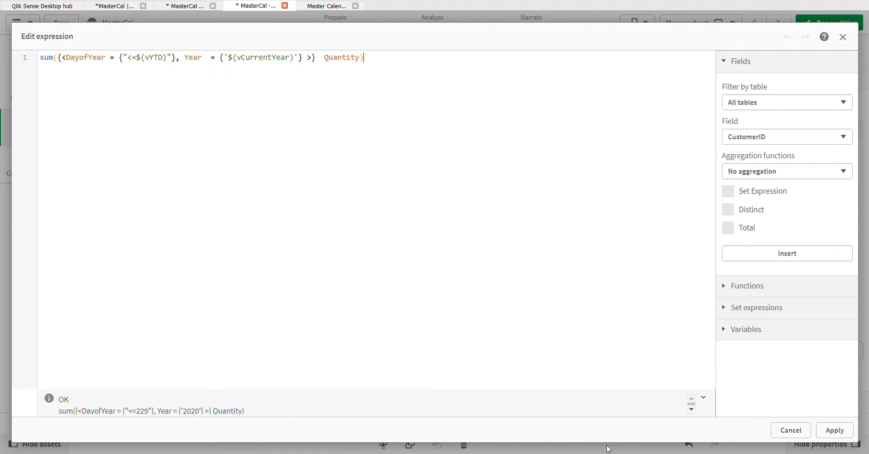
left_click(843, 430)
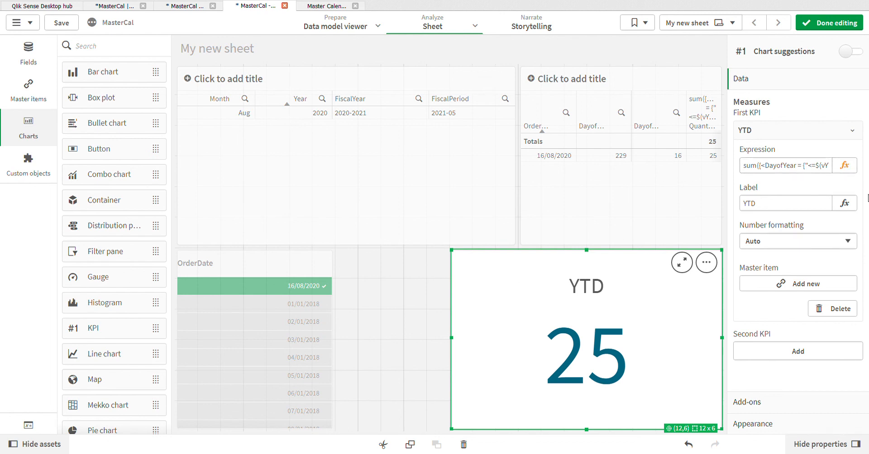
- Add OrderDate without a value to the set modifier in the YTD KPI's expression, after the vCurrentYear condition, apply it and finish editing the sheet
left_click(844, 165)
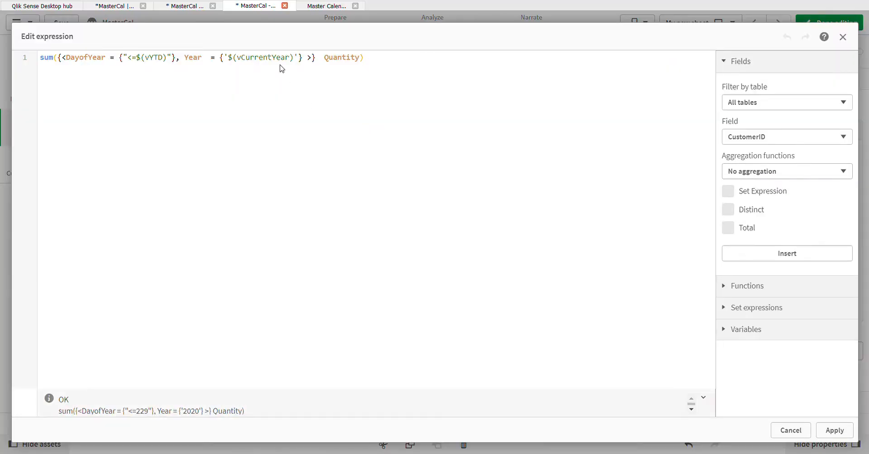
left_click(305, 58)
type(", ")
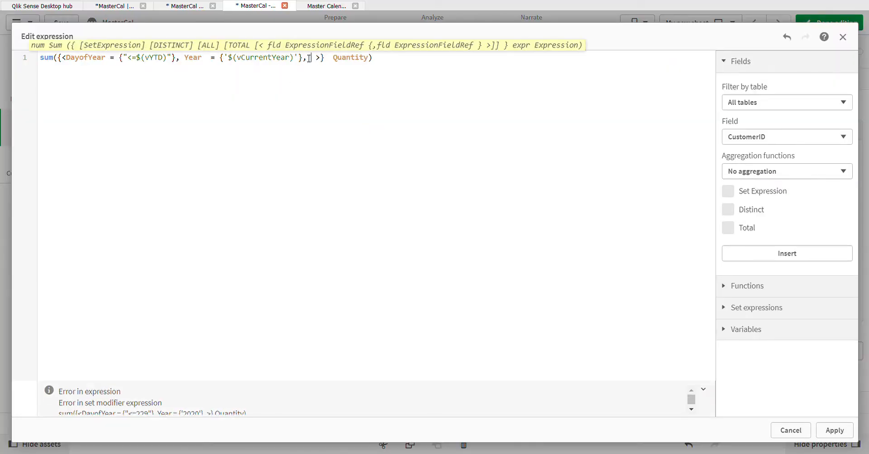
type("Order")
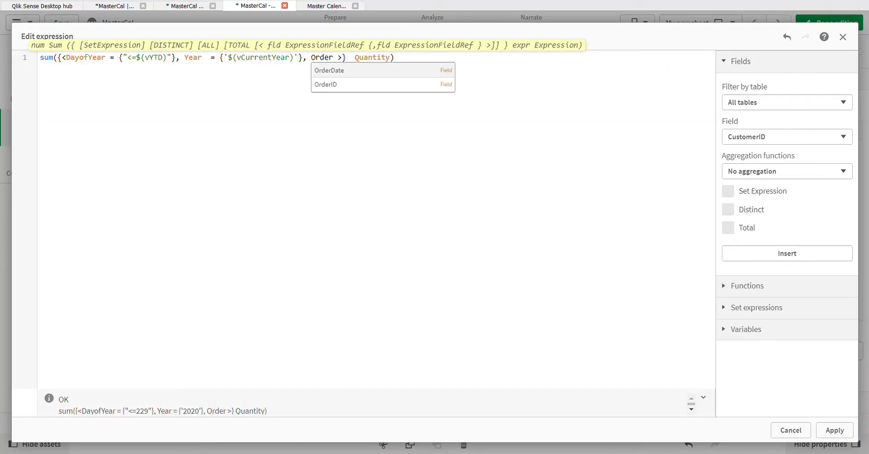
left_click(328, 74)
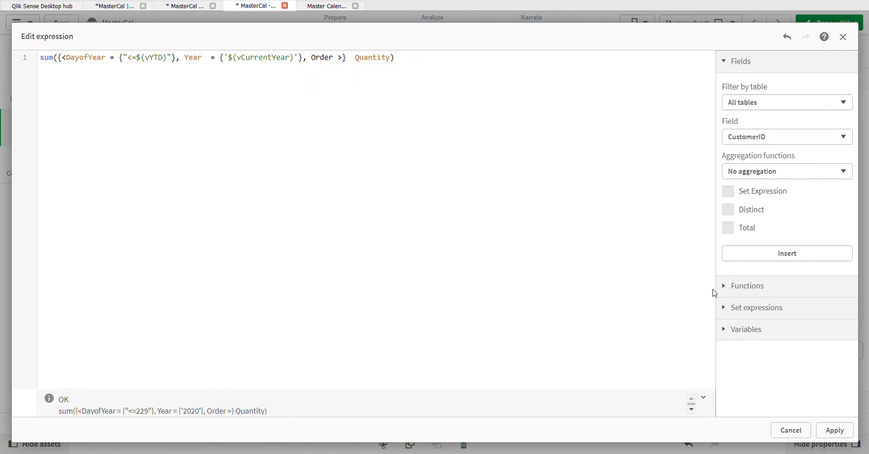
left_click(336, 58)
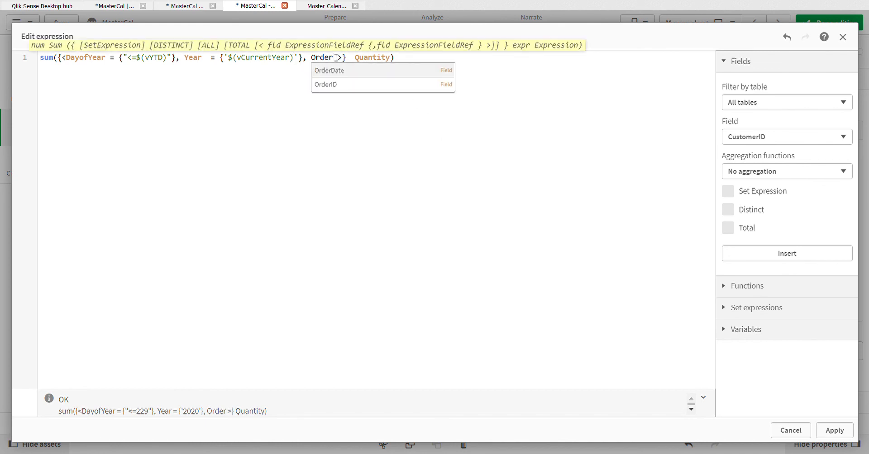
type("D")
left_click(344, 73)
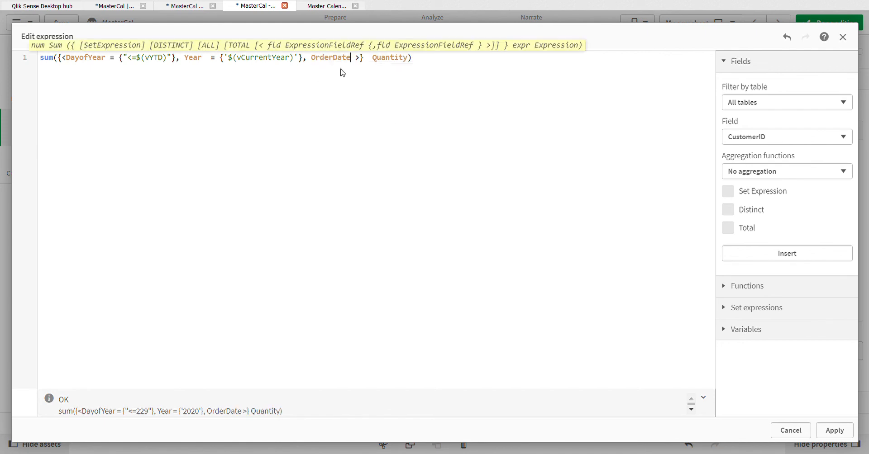
left_click(835, 430)
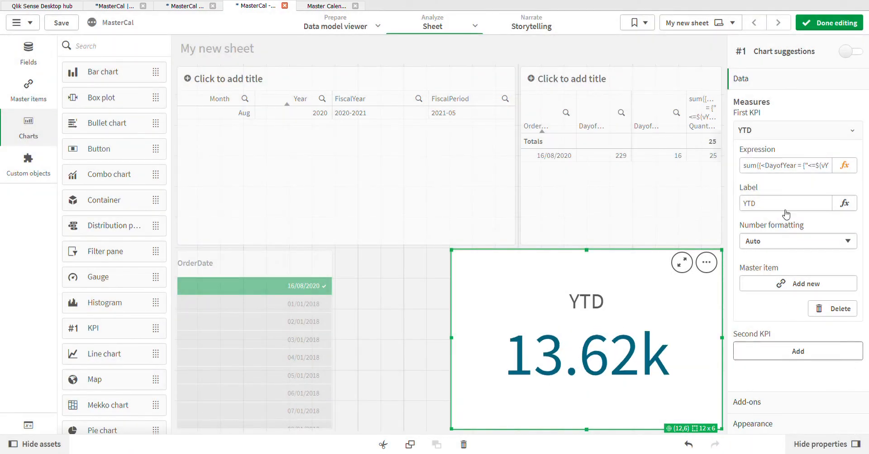
left_click(810, 27)
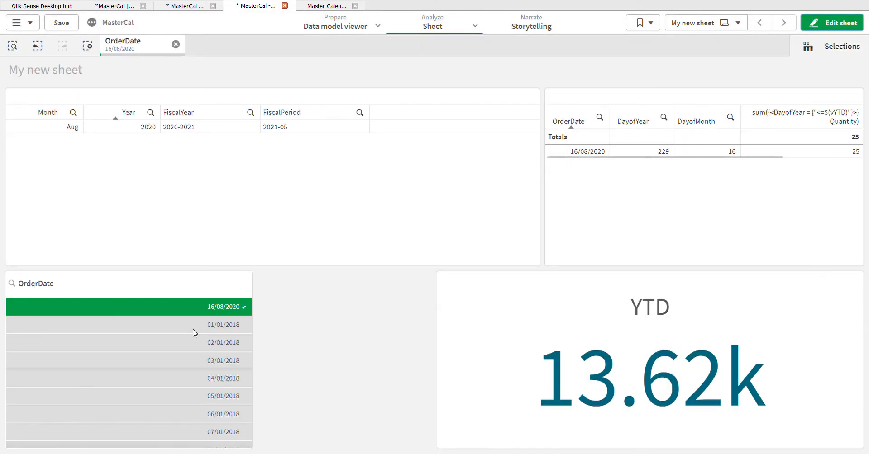
- Replace the 16/08/2020 OrderDate selection with 04/01/2018 and after that 06/01/2018, checking the YTD KPI for each date
left_click(189, 309)
left_click(196, 384)
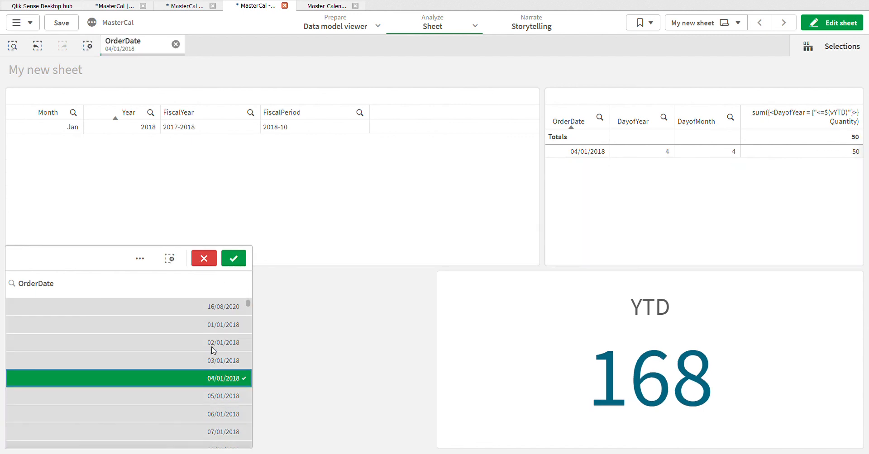
left_click(215, 378)
left_click(215, 414)
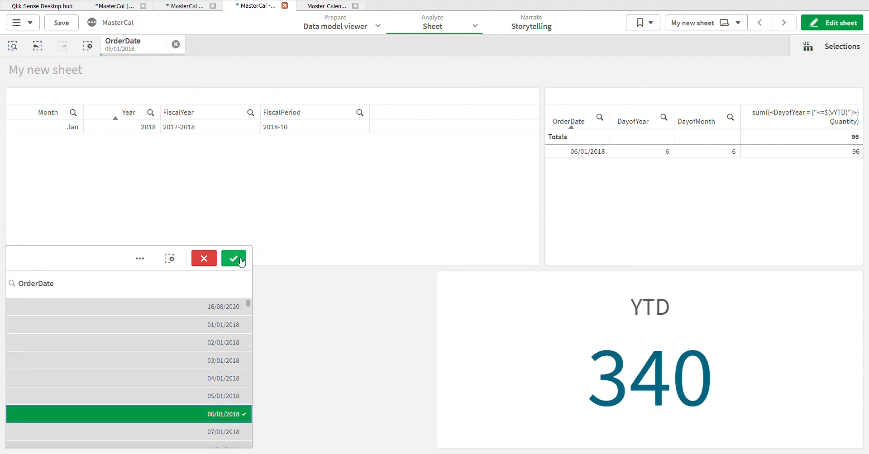
- Switch the OrderDate selection to 07/01/2018 to check the YTD KPI, and clear the OrderDate filter after confirming it
left_click(214, 418)
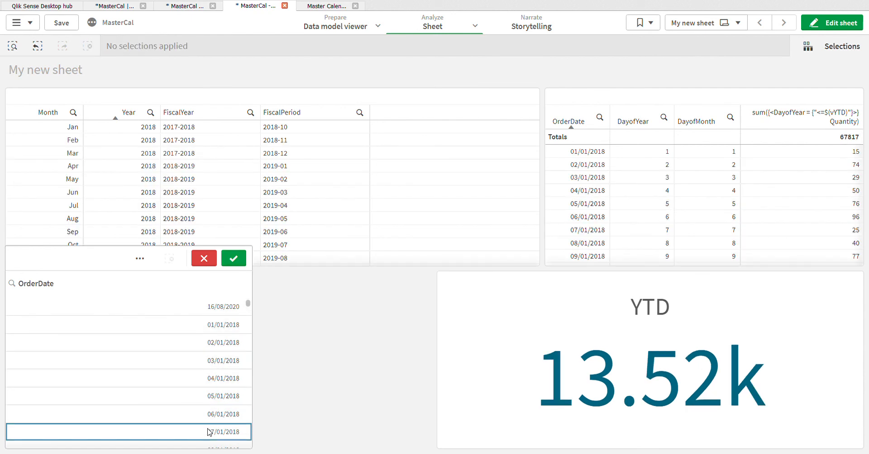
left_click(215, 432)
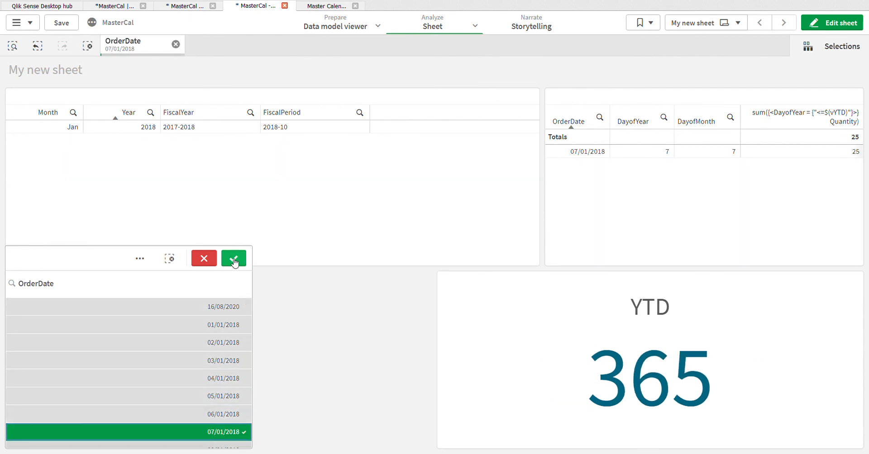
left_click(234, 259)
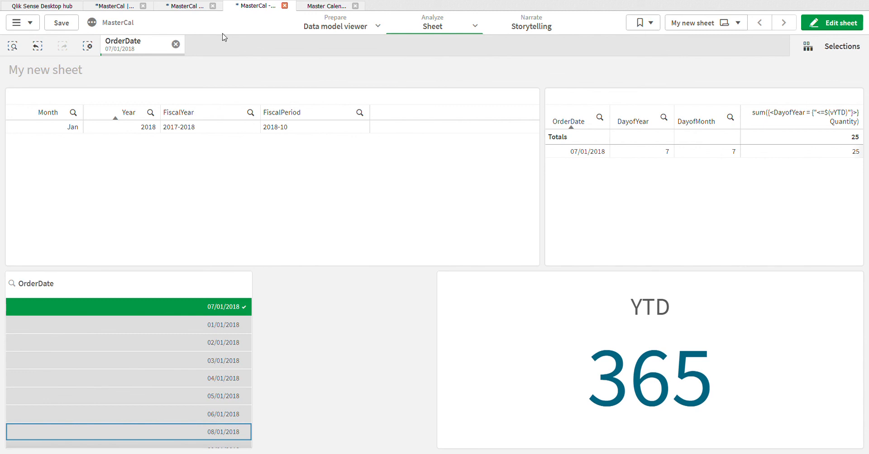
left_click(176, 44)
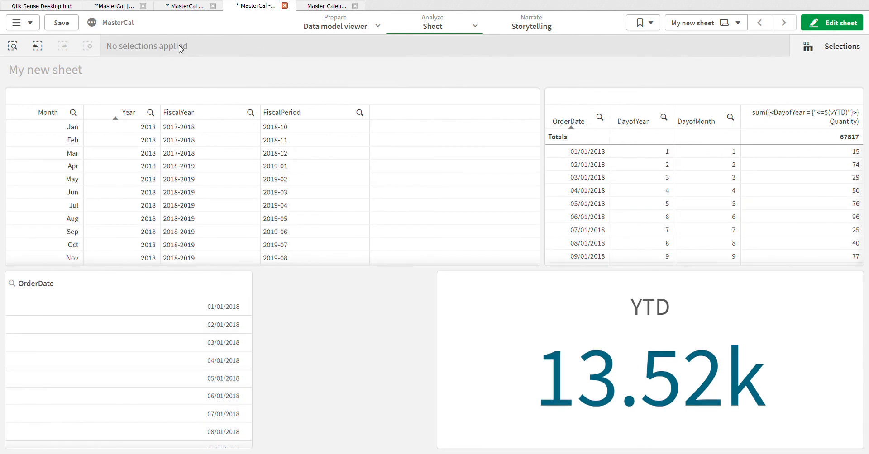